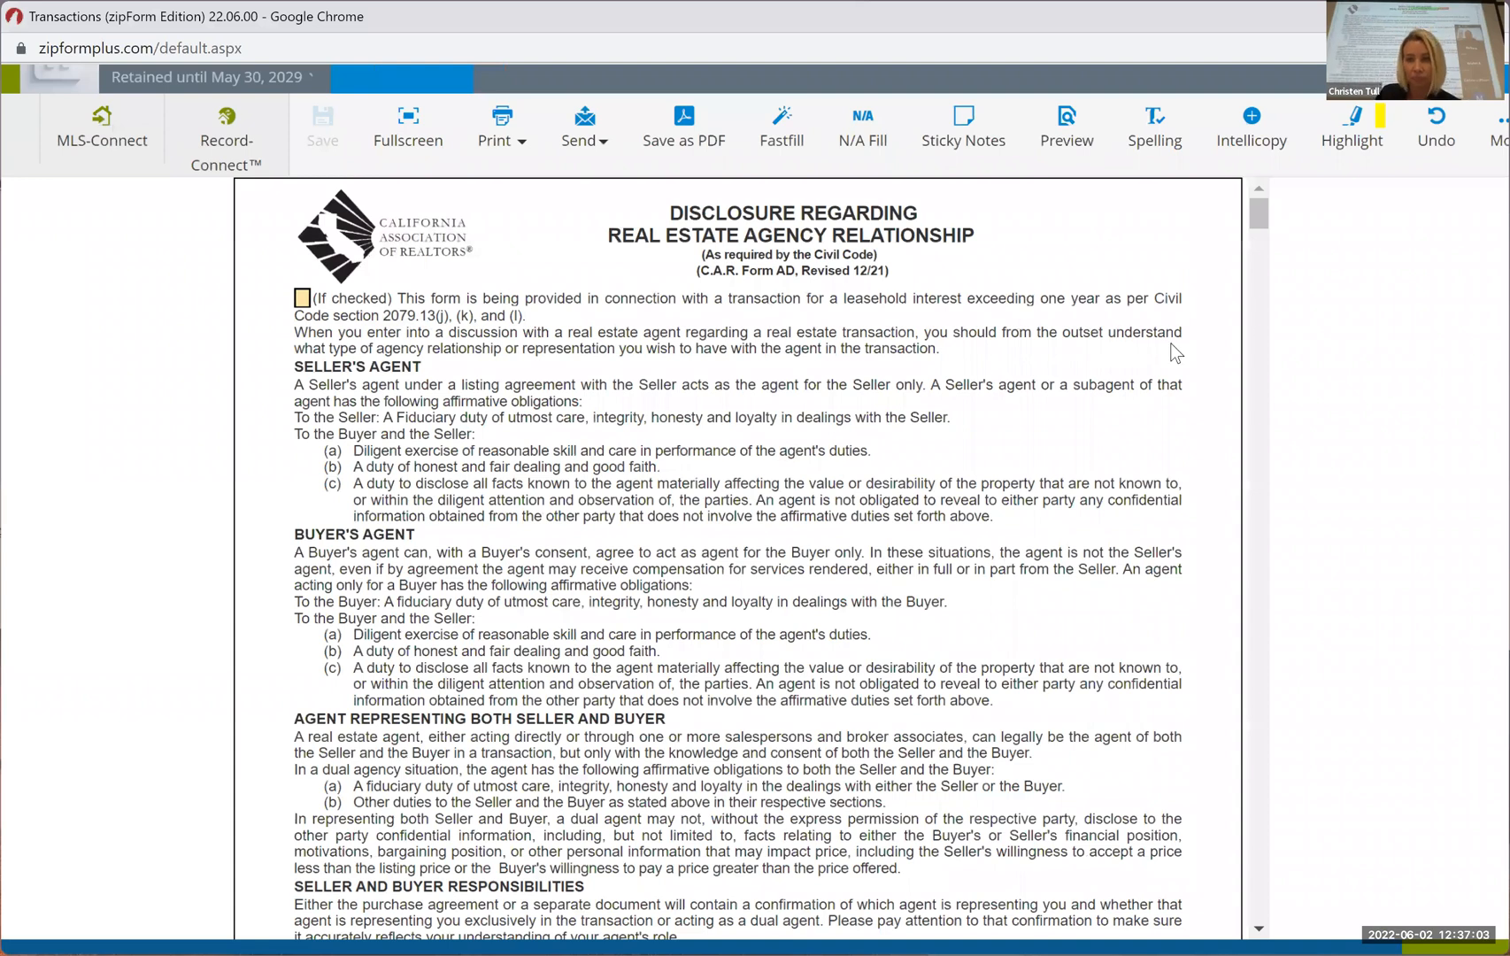
Review both pages of the Disclosure Regarding Real Estate Agency Relationship, including the signature block and the Civil Code sections
scroll(1171, 345, up, 3)
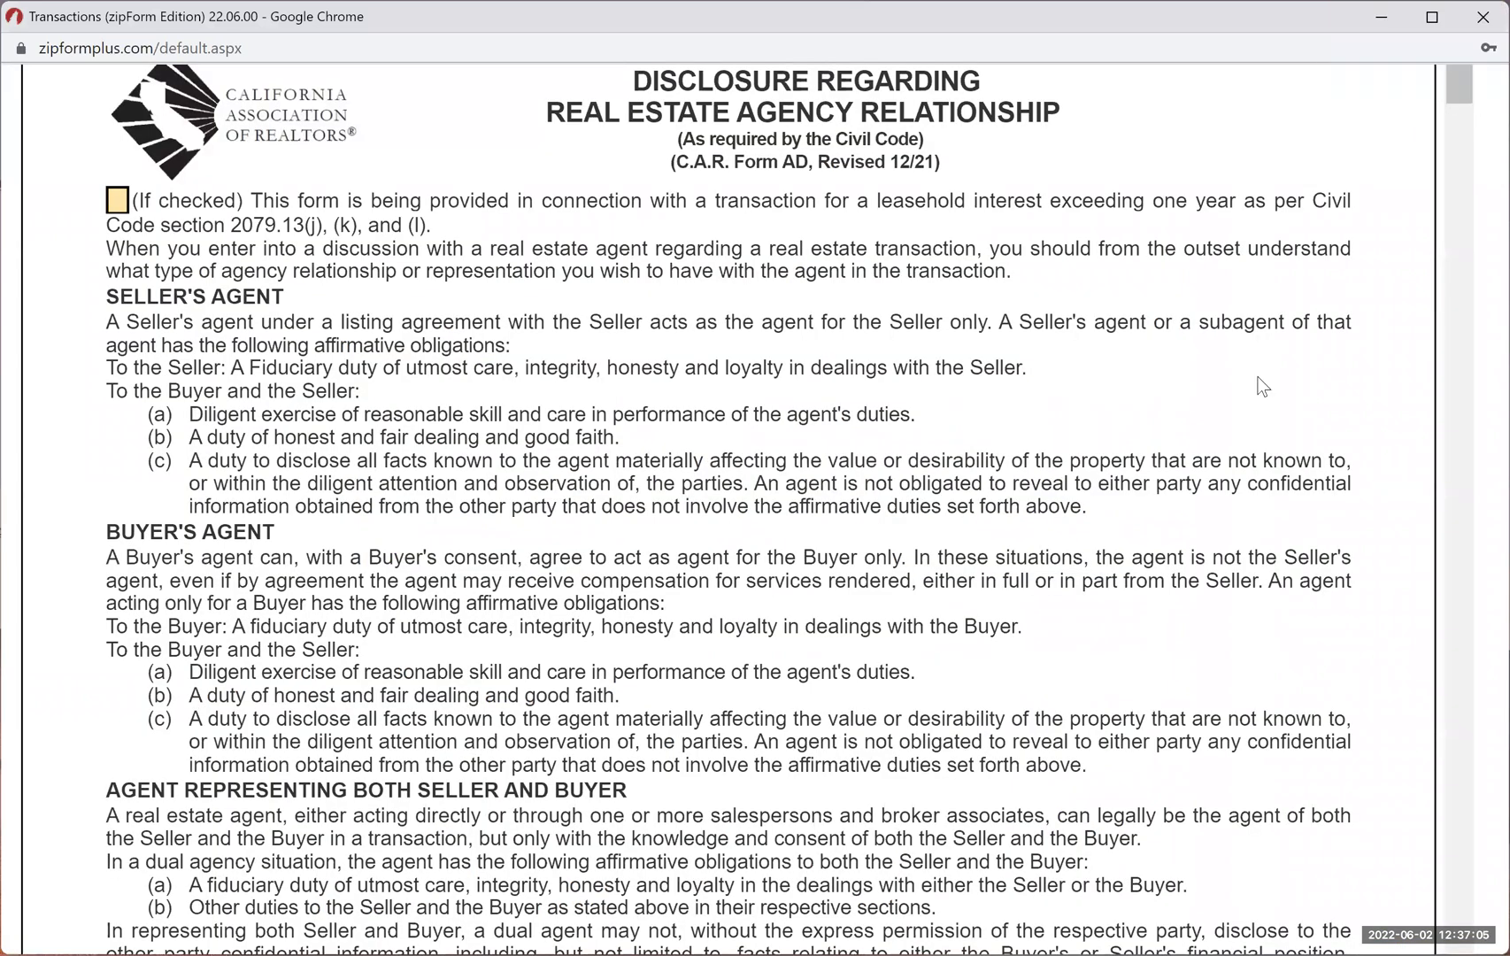
scroll(1258, 378, left, 1)
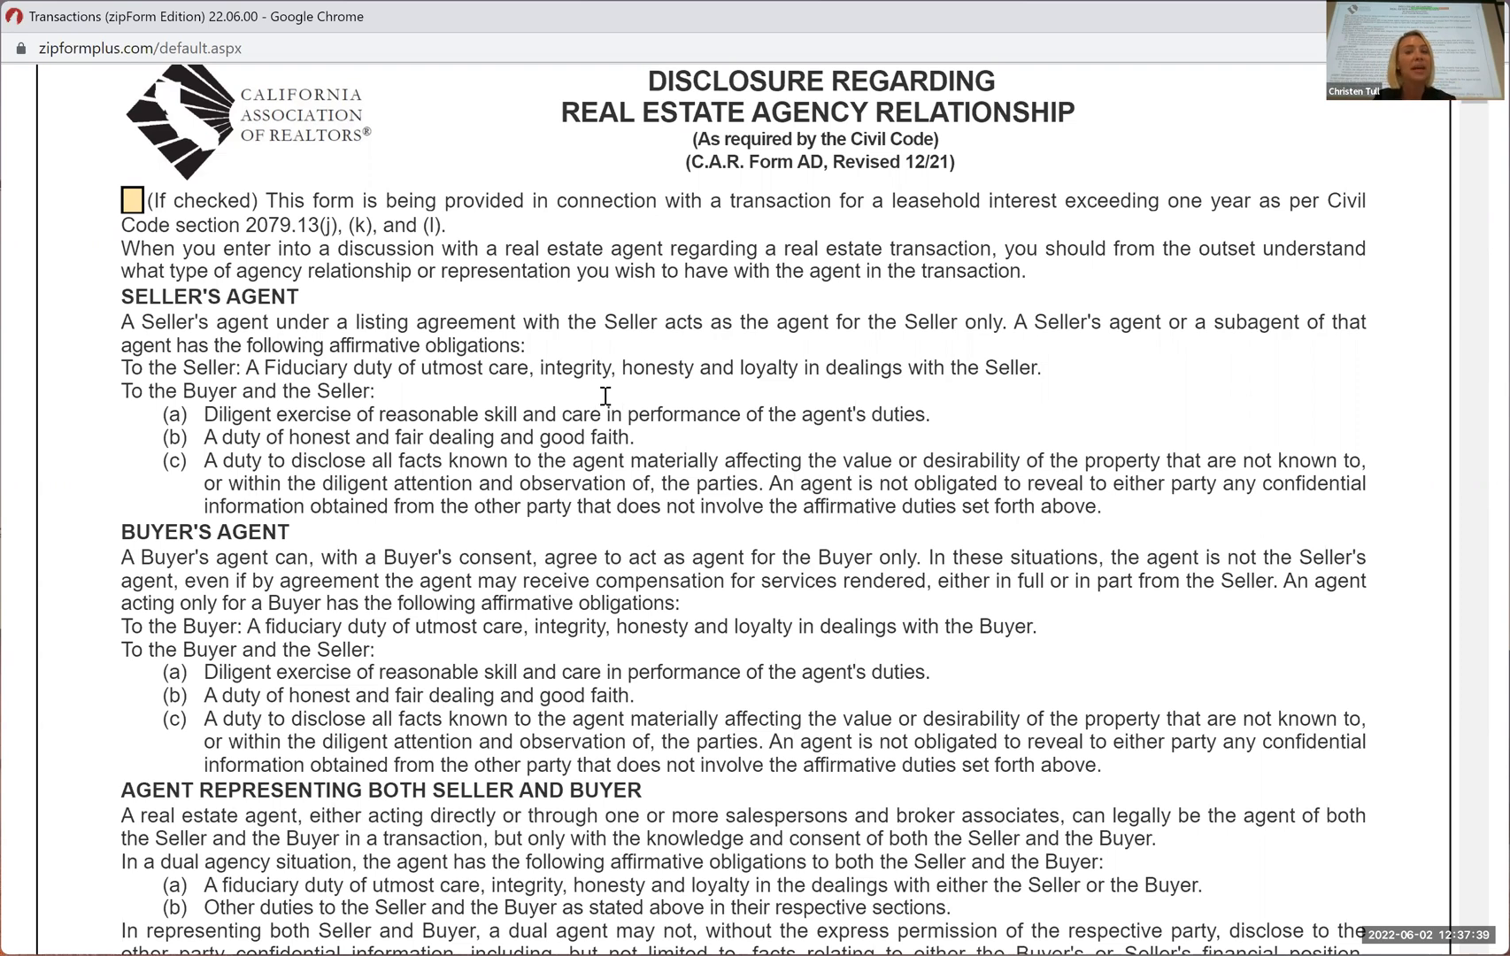
scroll(605, 403, down, 3)
scroll(605, 395, down, 4)
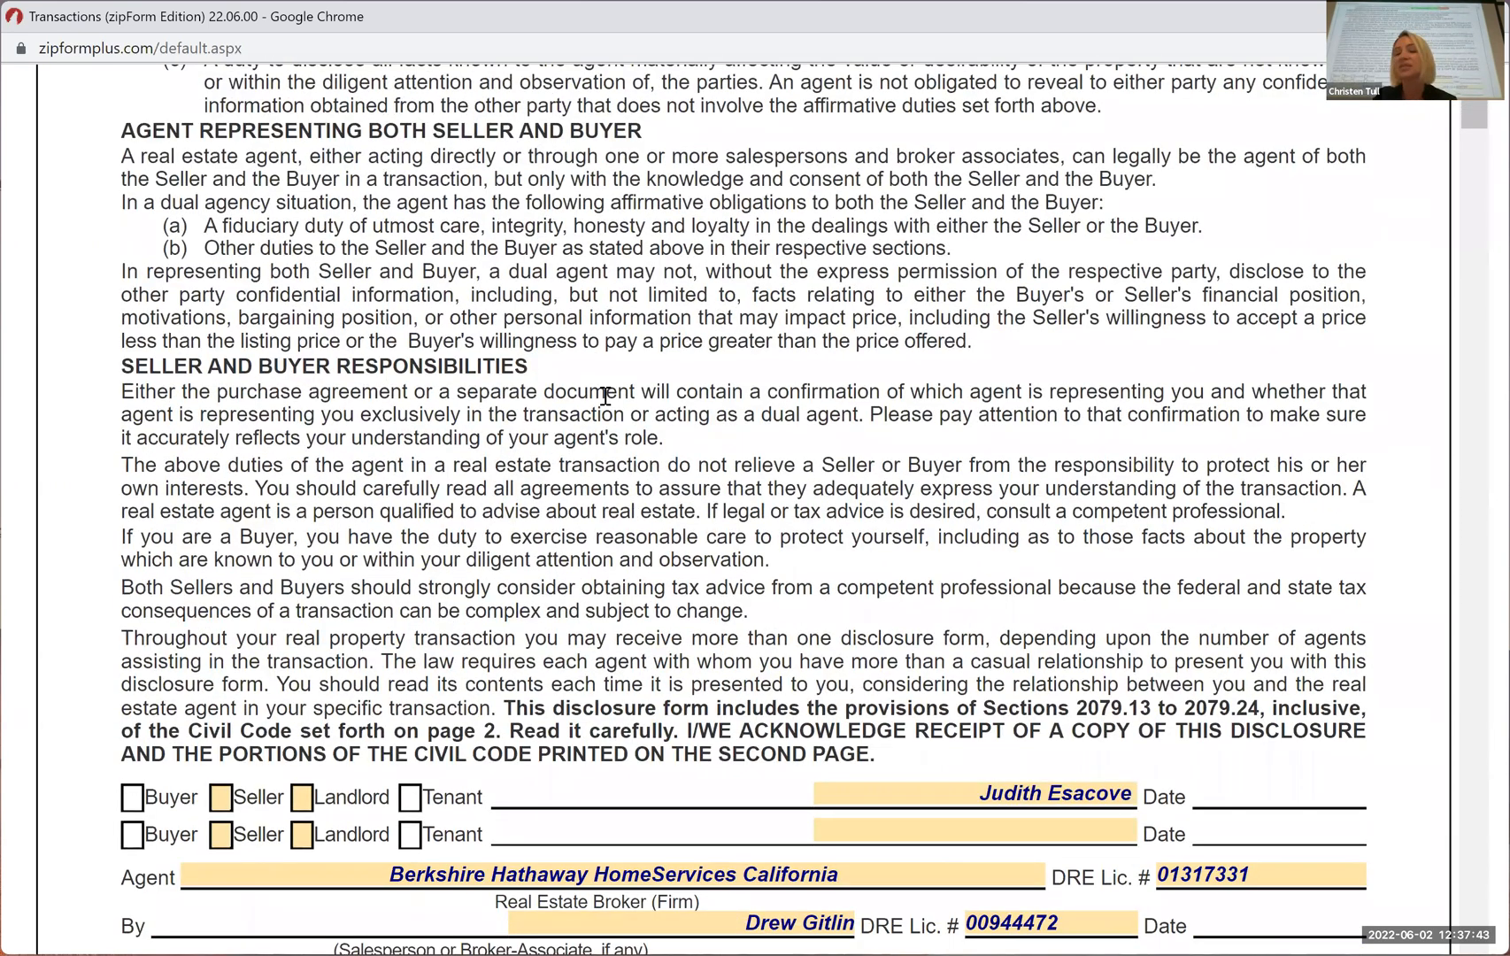
scroll(605, 395, down, 1)
scroll(605, 398, down, 1)
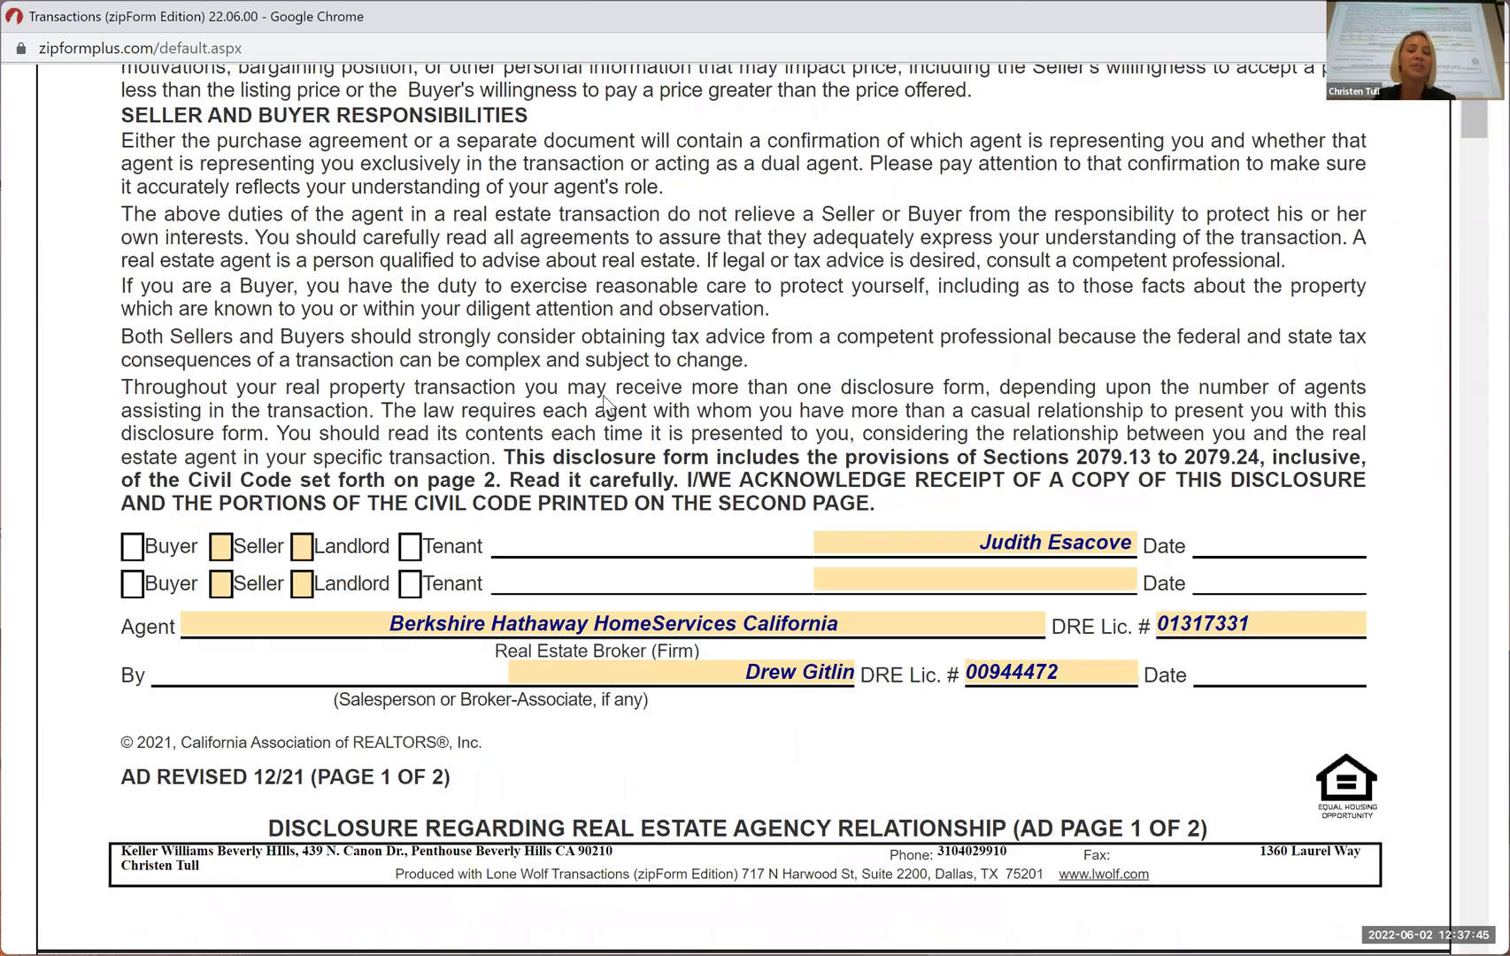
scroll(604, 399, down, 4)
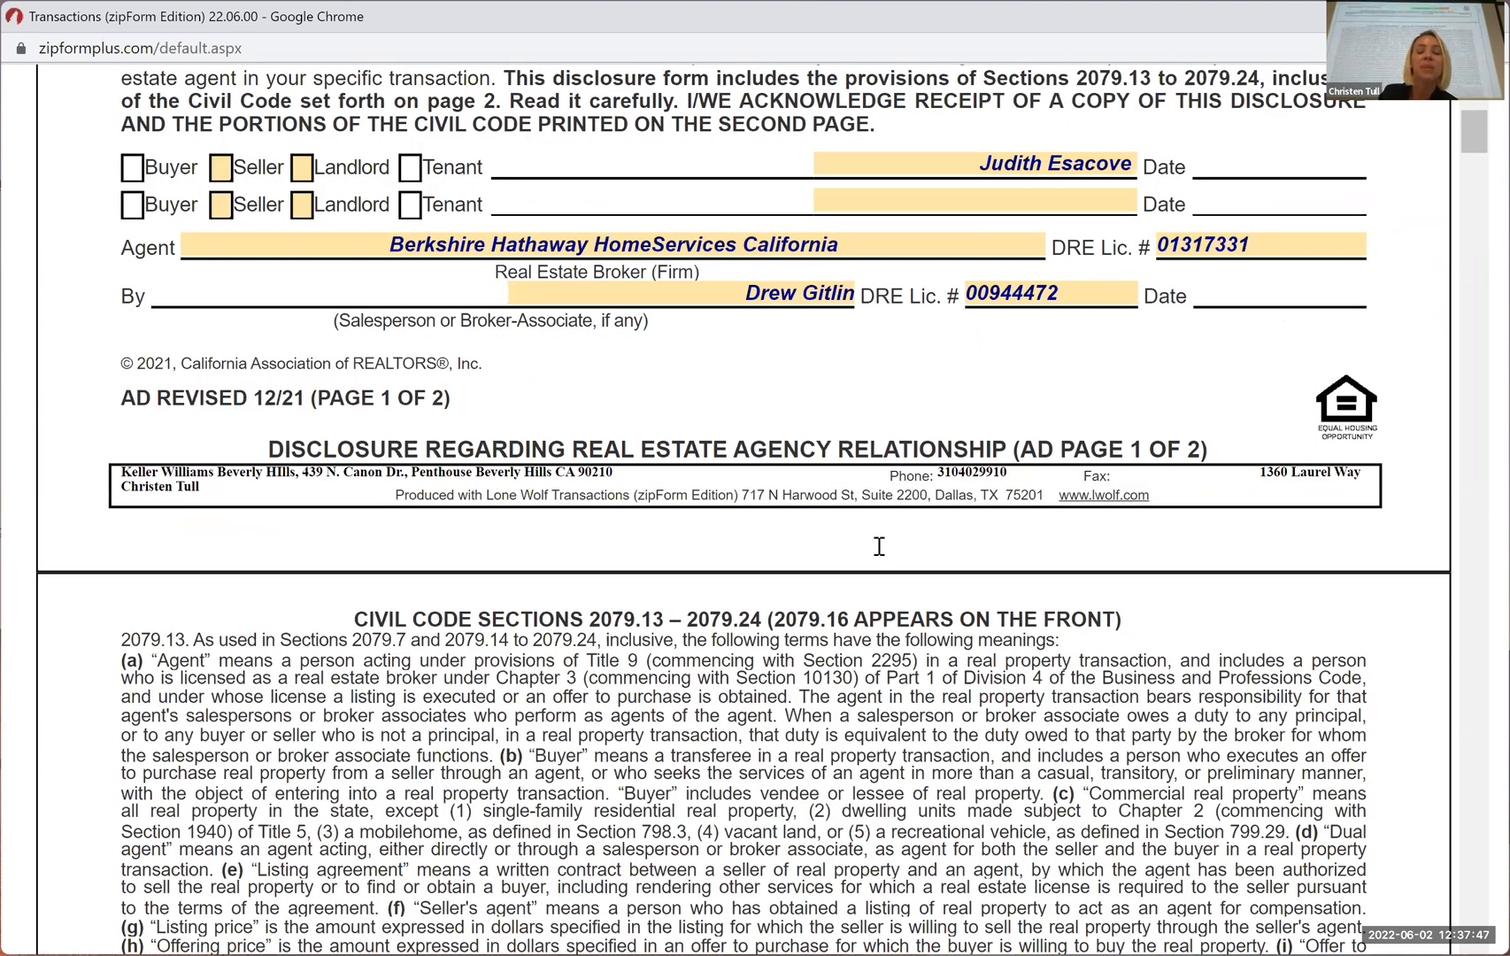
scroll(879, 546, down, 3)
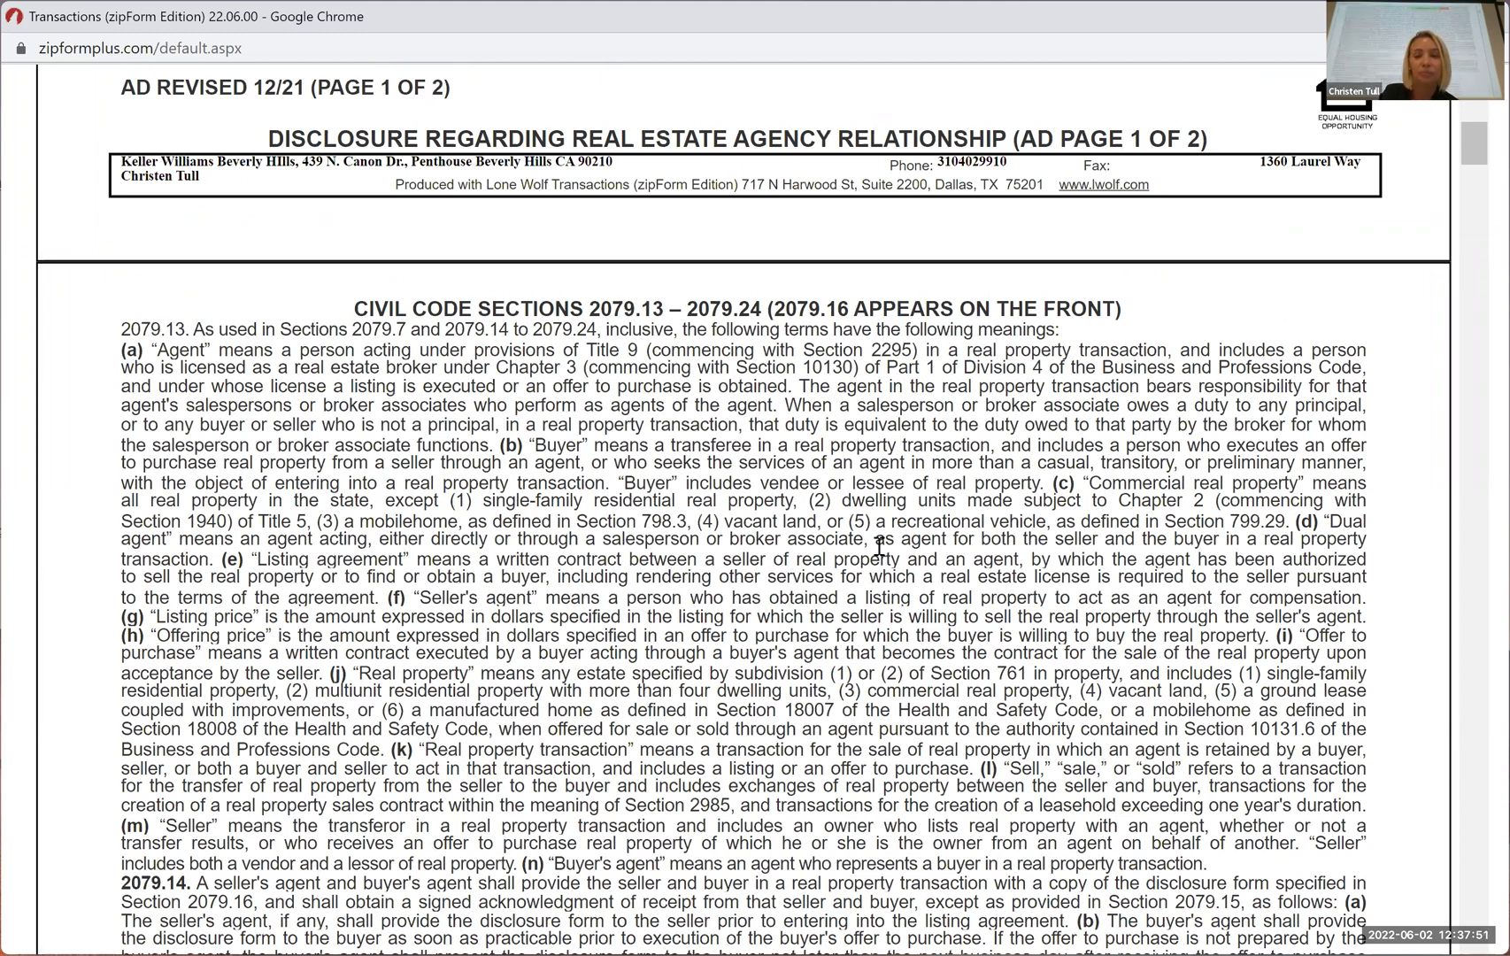
scroll(879, 547, down, 1)
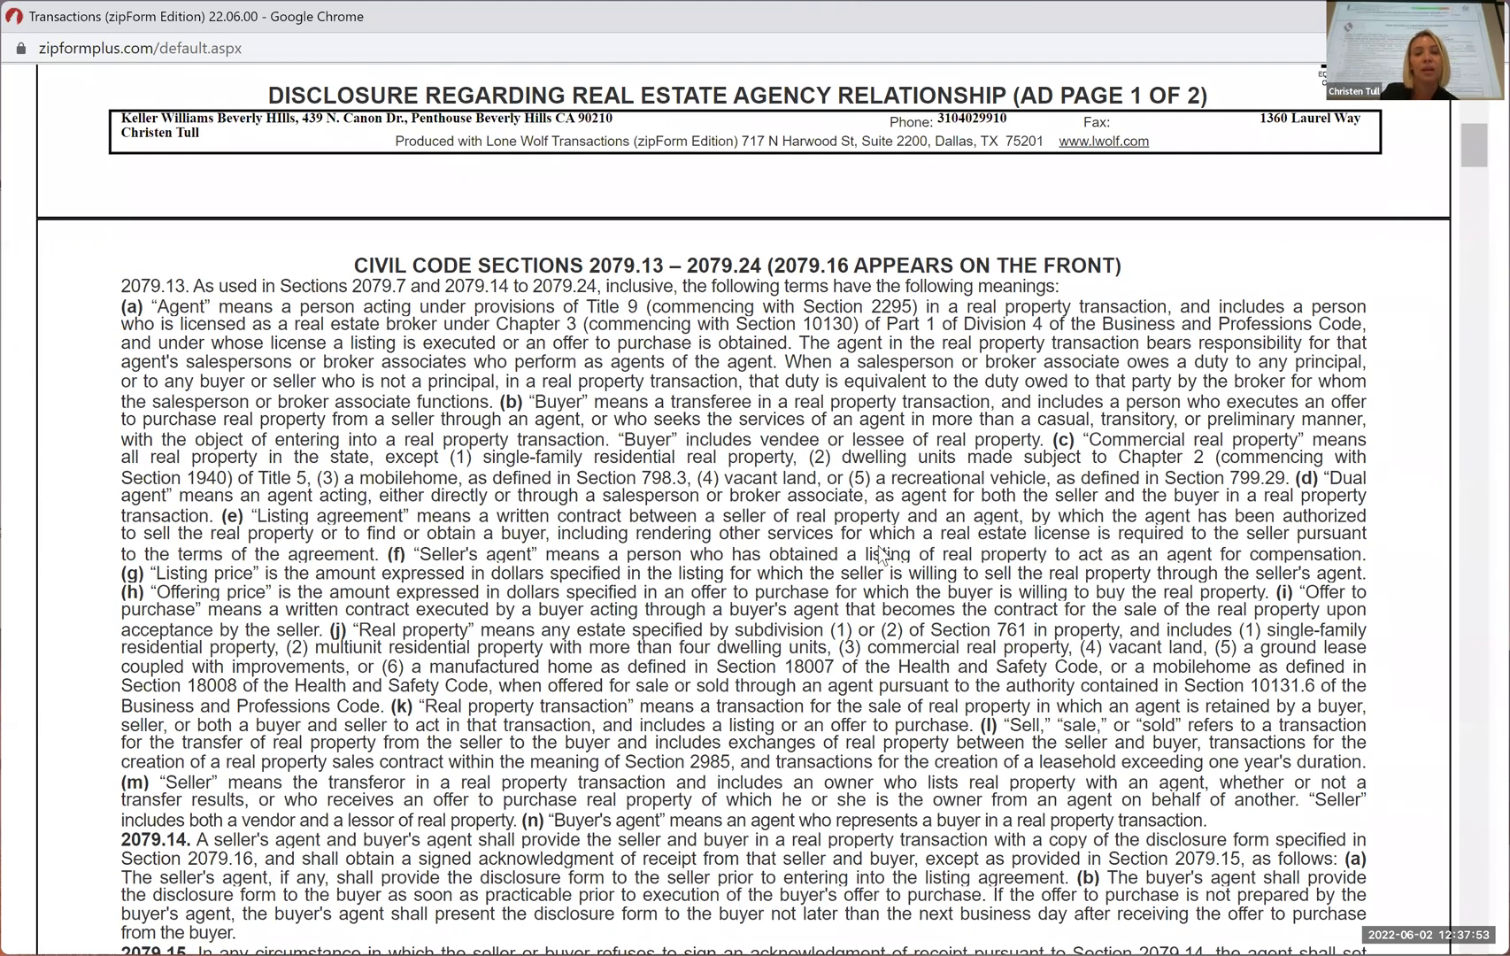
scroll(879, 547, down, 10)
scroll(1054, 619, down, 5)
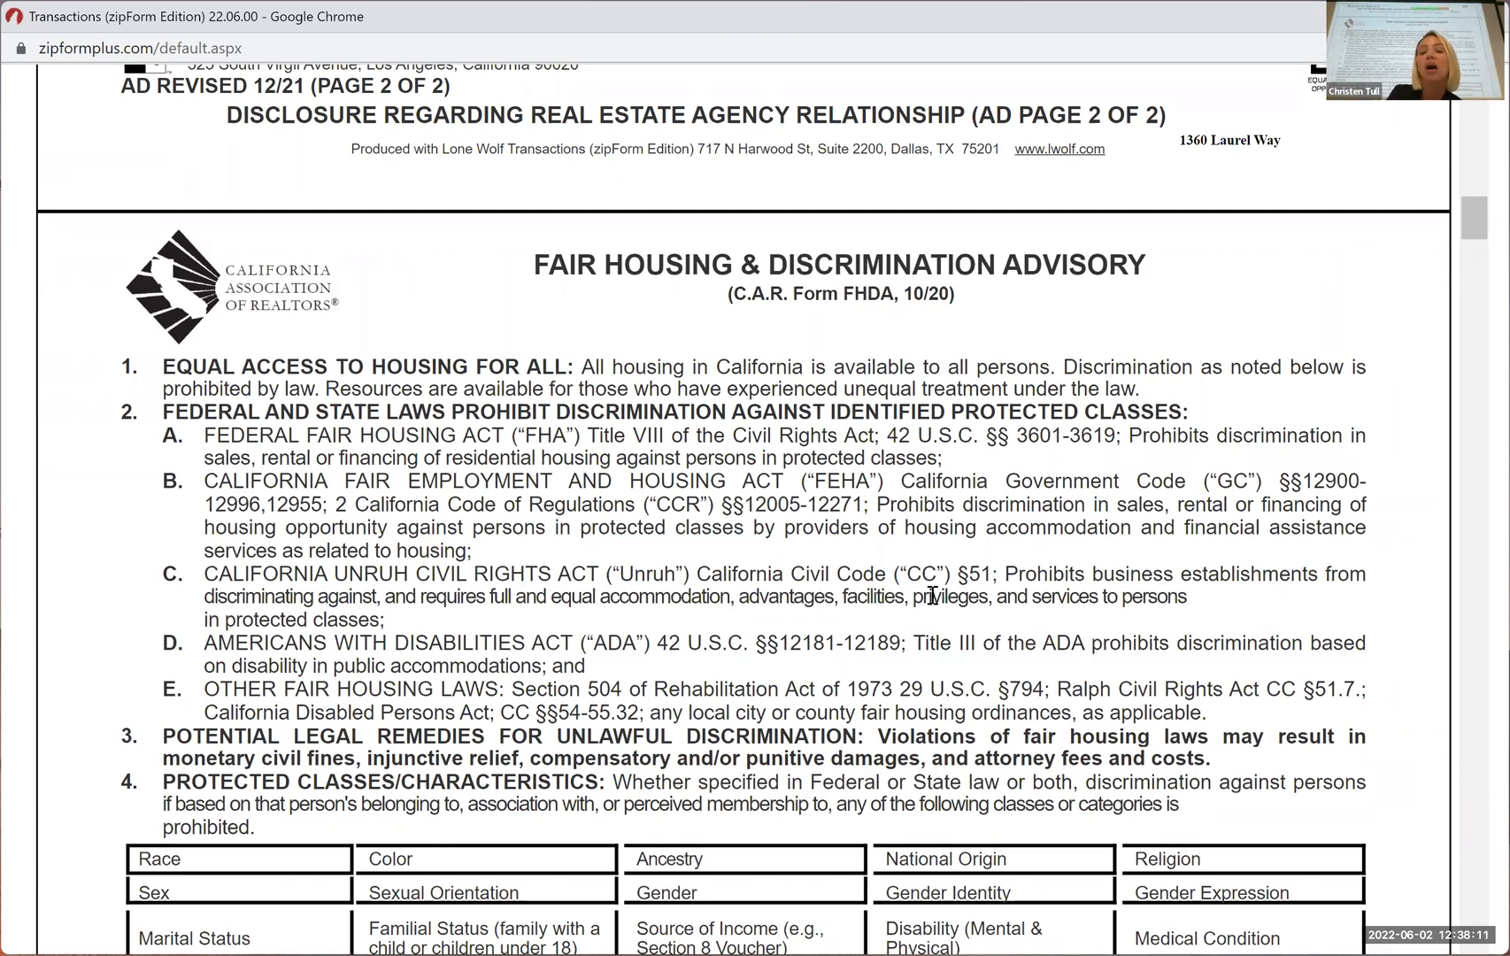
Review the Fair Housing & Discrimination Advisory from the protected classes through the limited exceptions to the buyer and seller signature lines
scroll(932, 596, down, 2)
scroll(934, 577, down, 1)
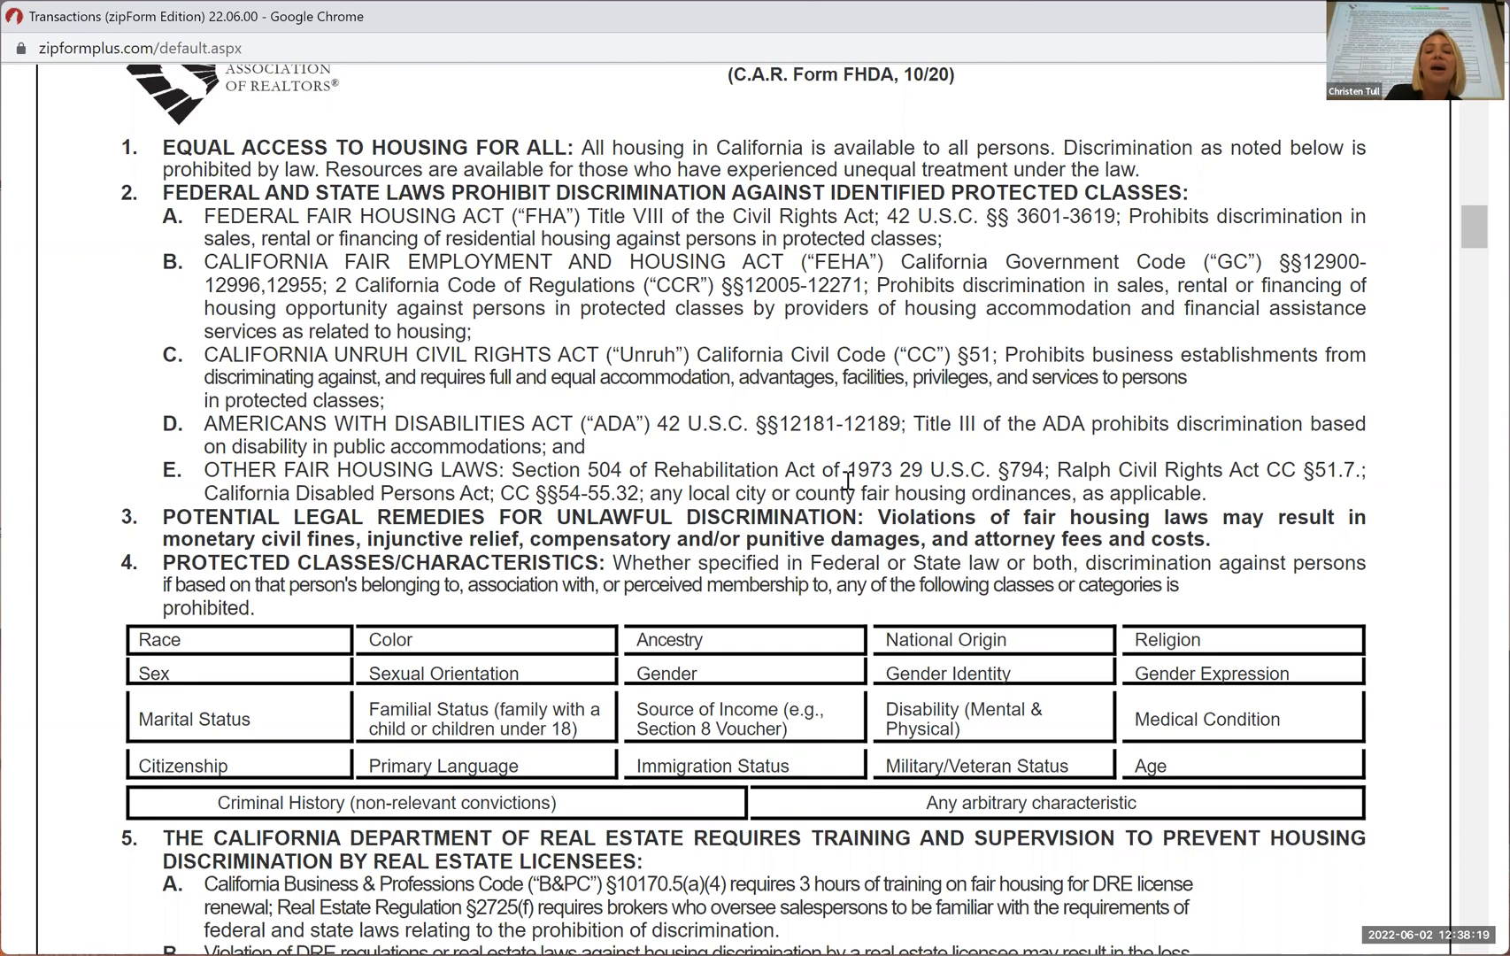
scroll(848, 480, down, 1)
scroll(848, 480, down, 7)
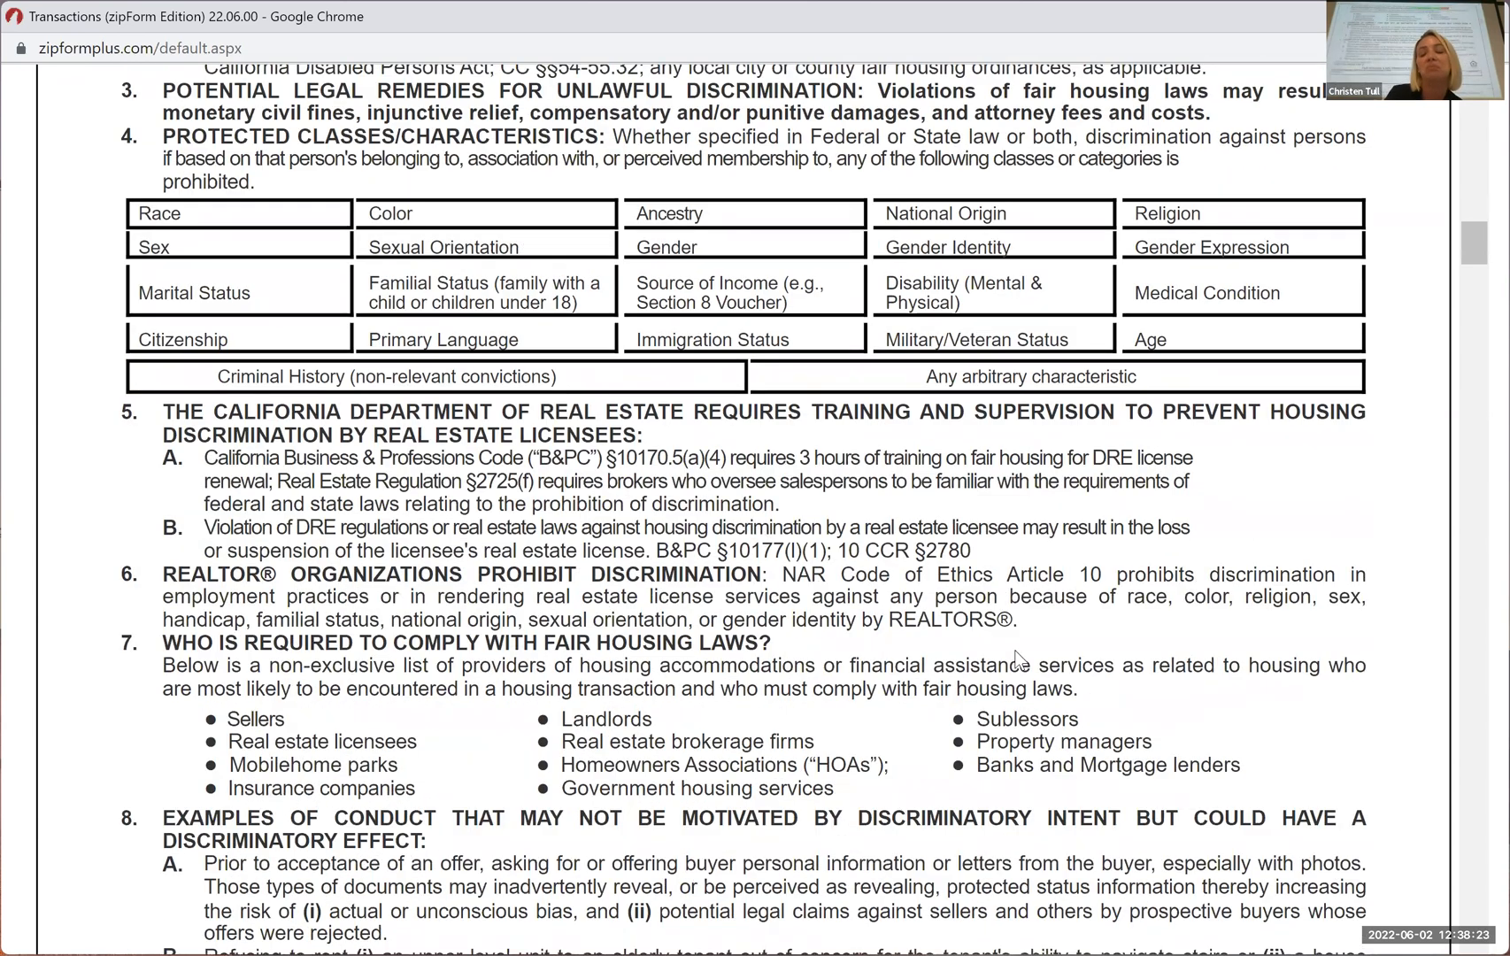
scroll(1018, 660, down, 6)
scroll(1213, 503, down, 12)
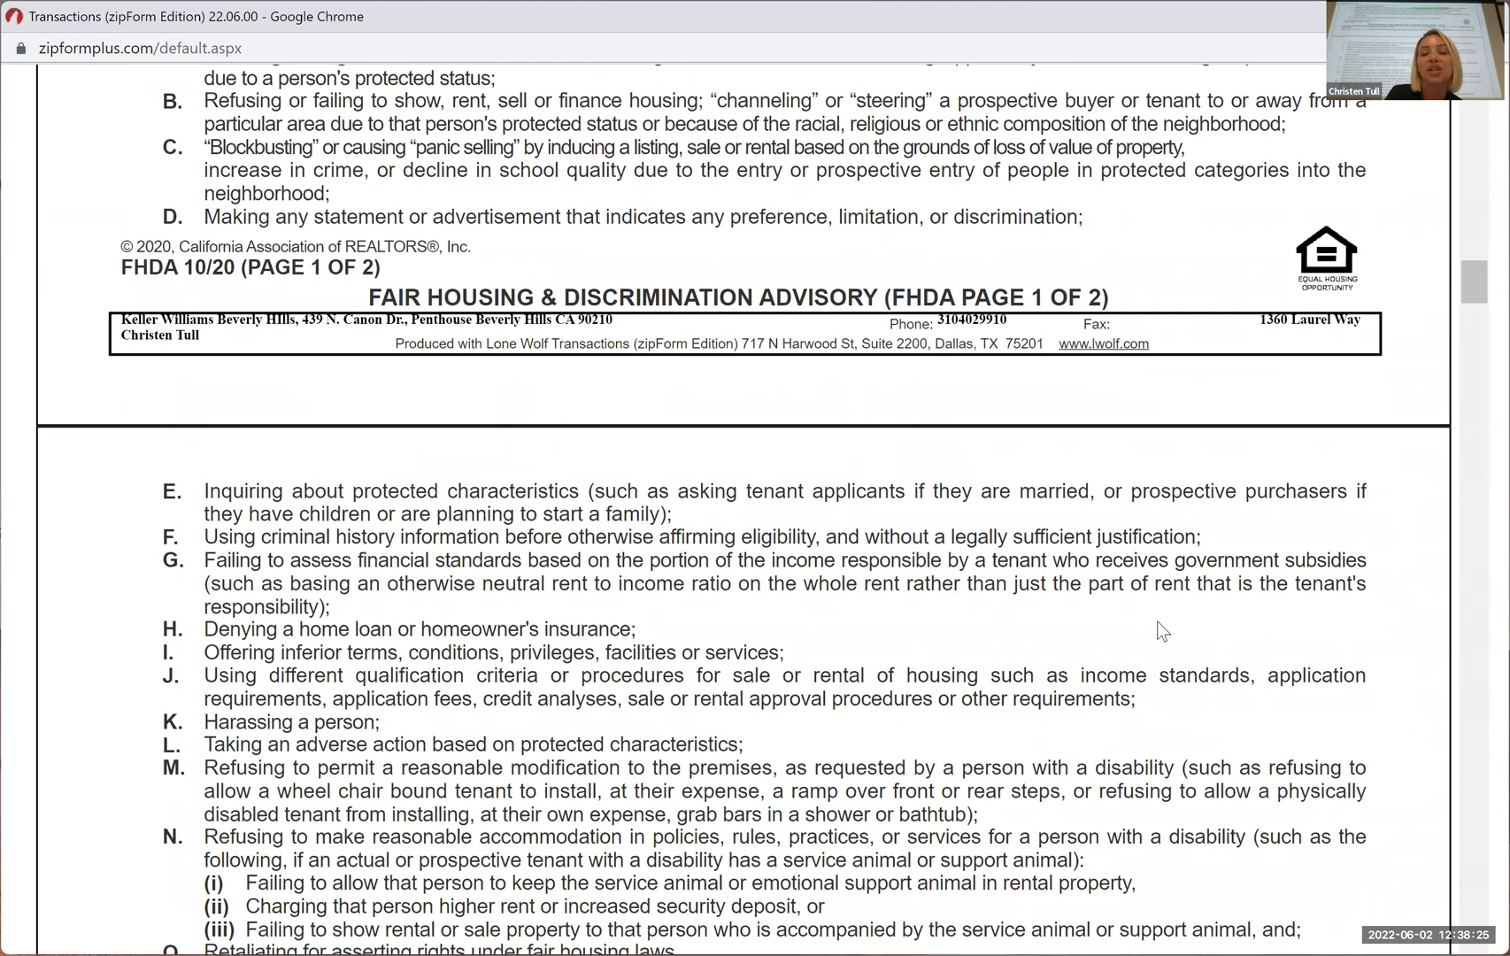
scroll(1162, 630, down, 11)
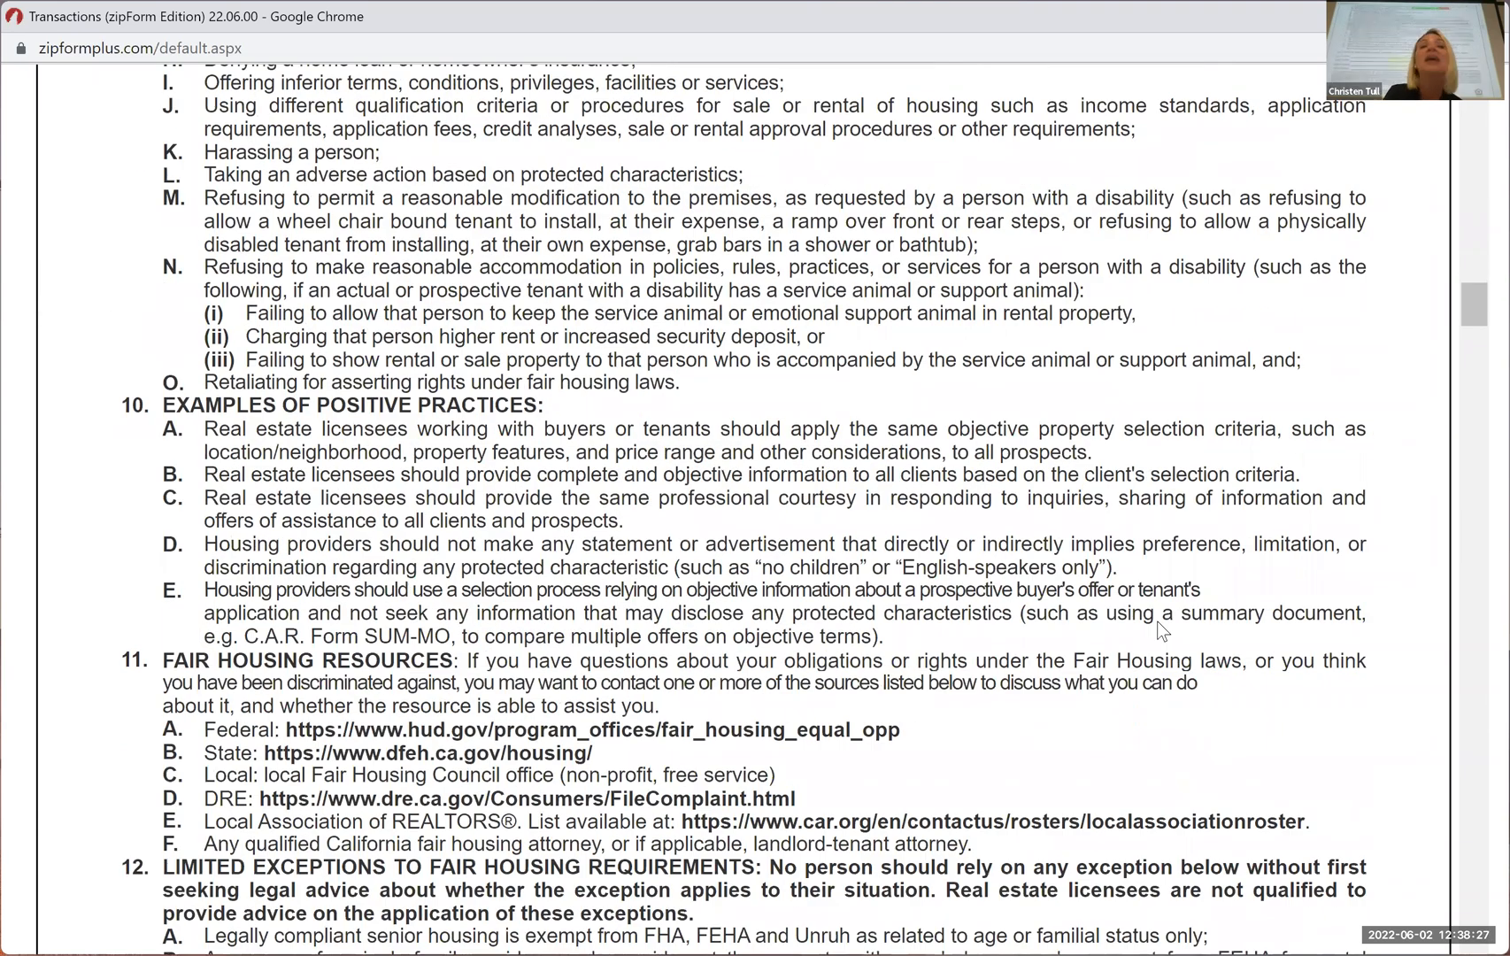
scroll(1162, 630, down, 12)
scroll(1162, 630, down, 1)
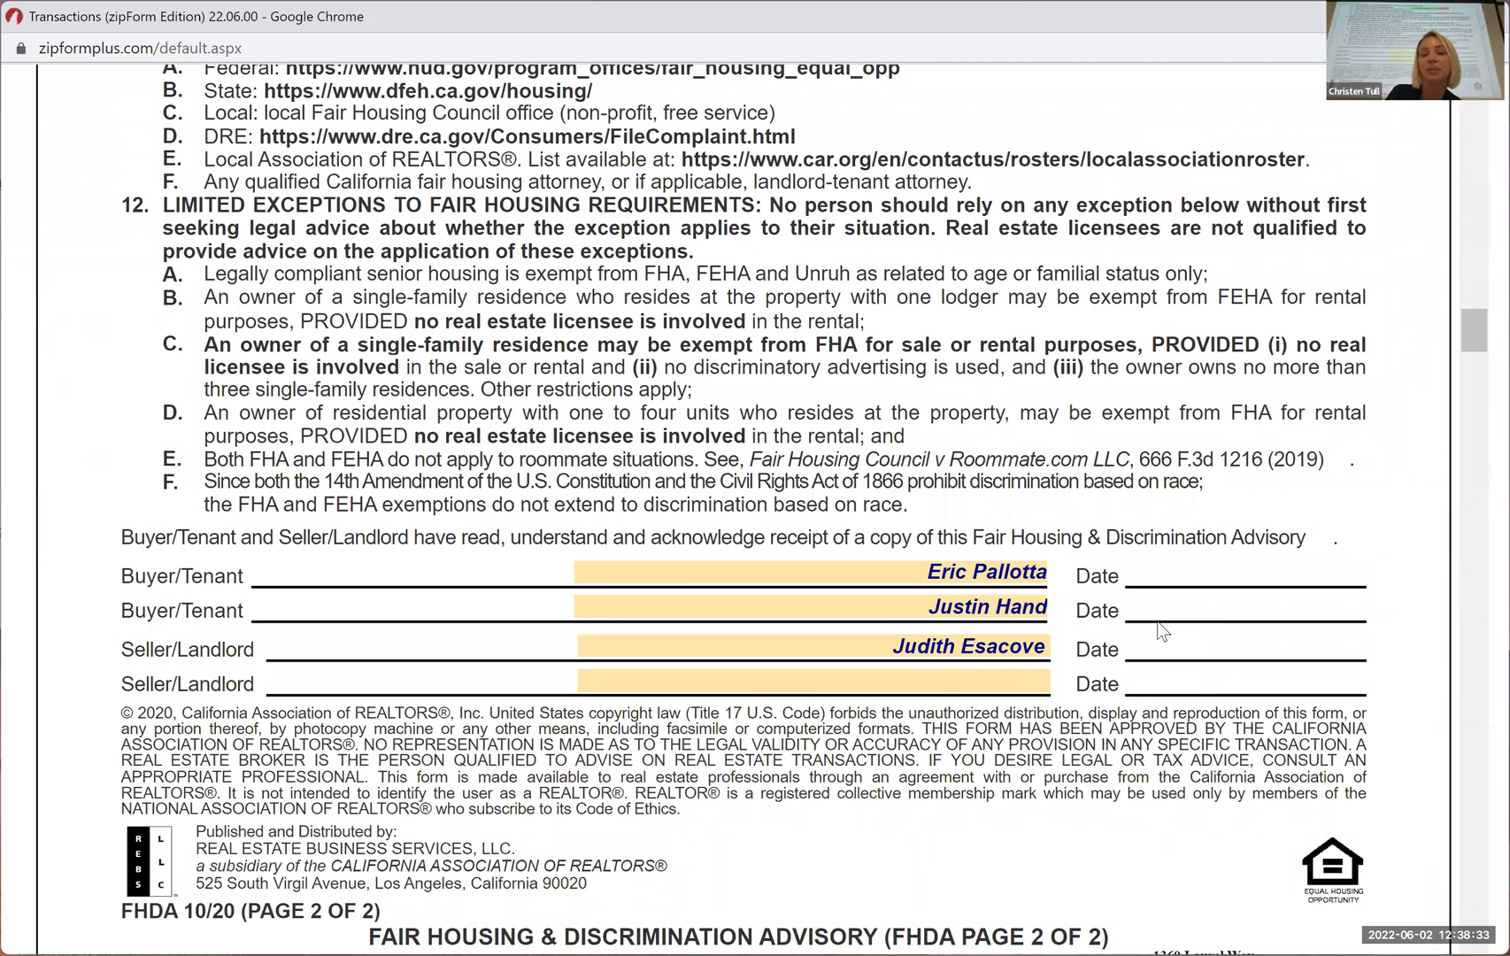
scroll(1162, 611, down, 10)
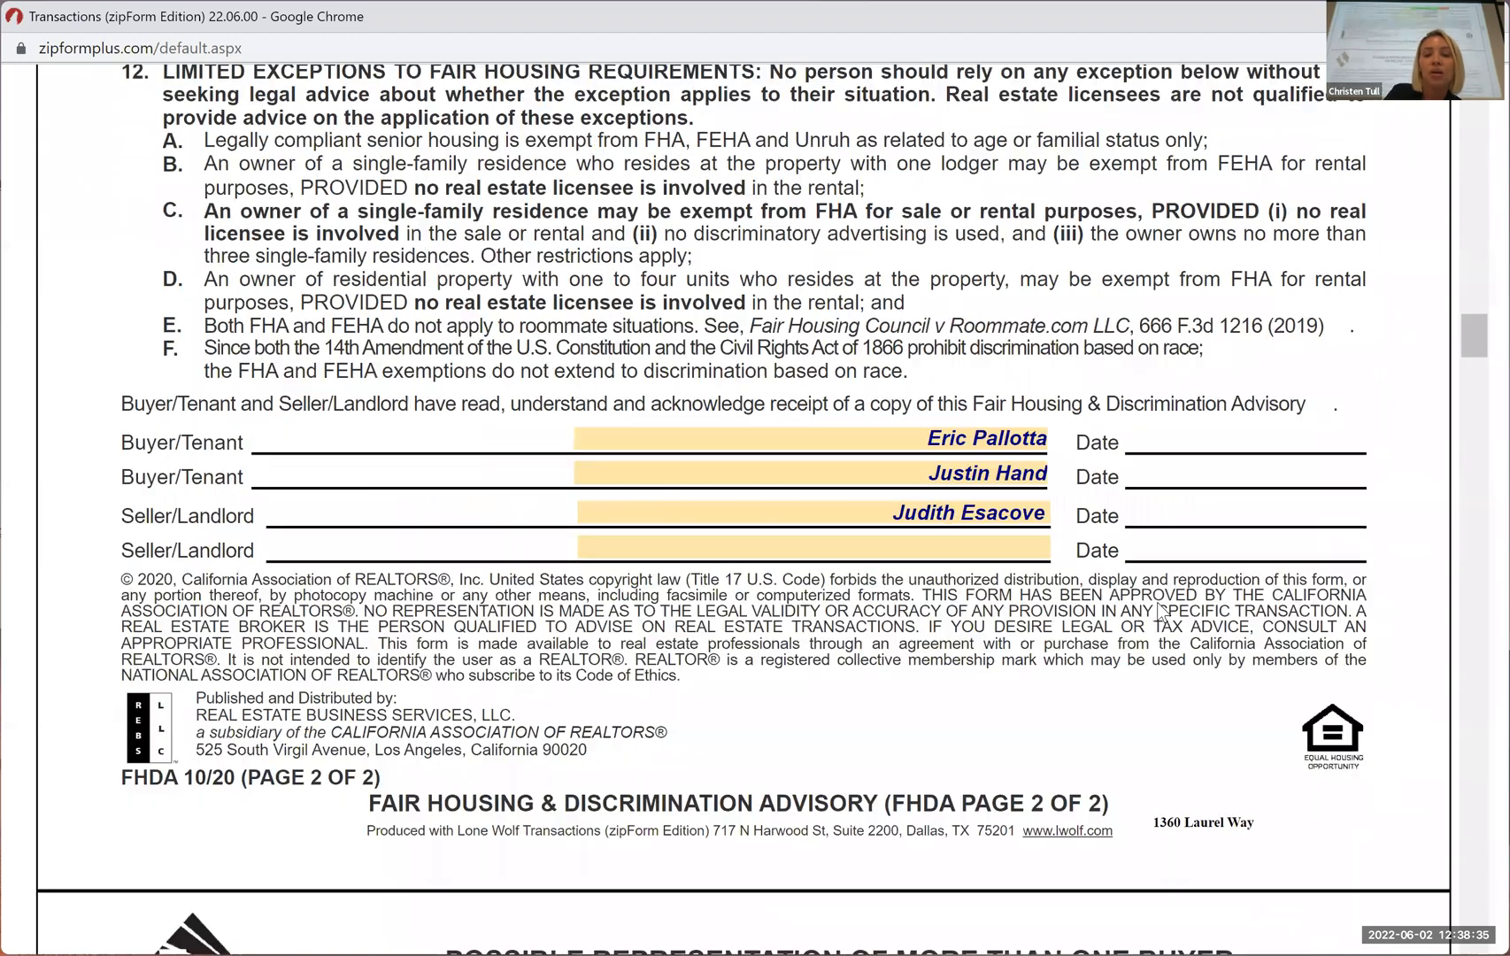
Review the Possible Representation of More Than One Buyer or Seller disclosure and the Wire Fraud and Electronic Funds Transfer Advisory
scroll(1158, 602, down, 4)
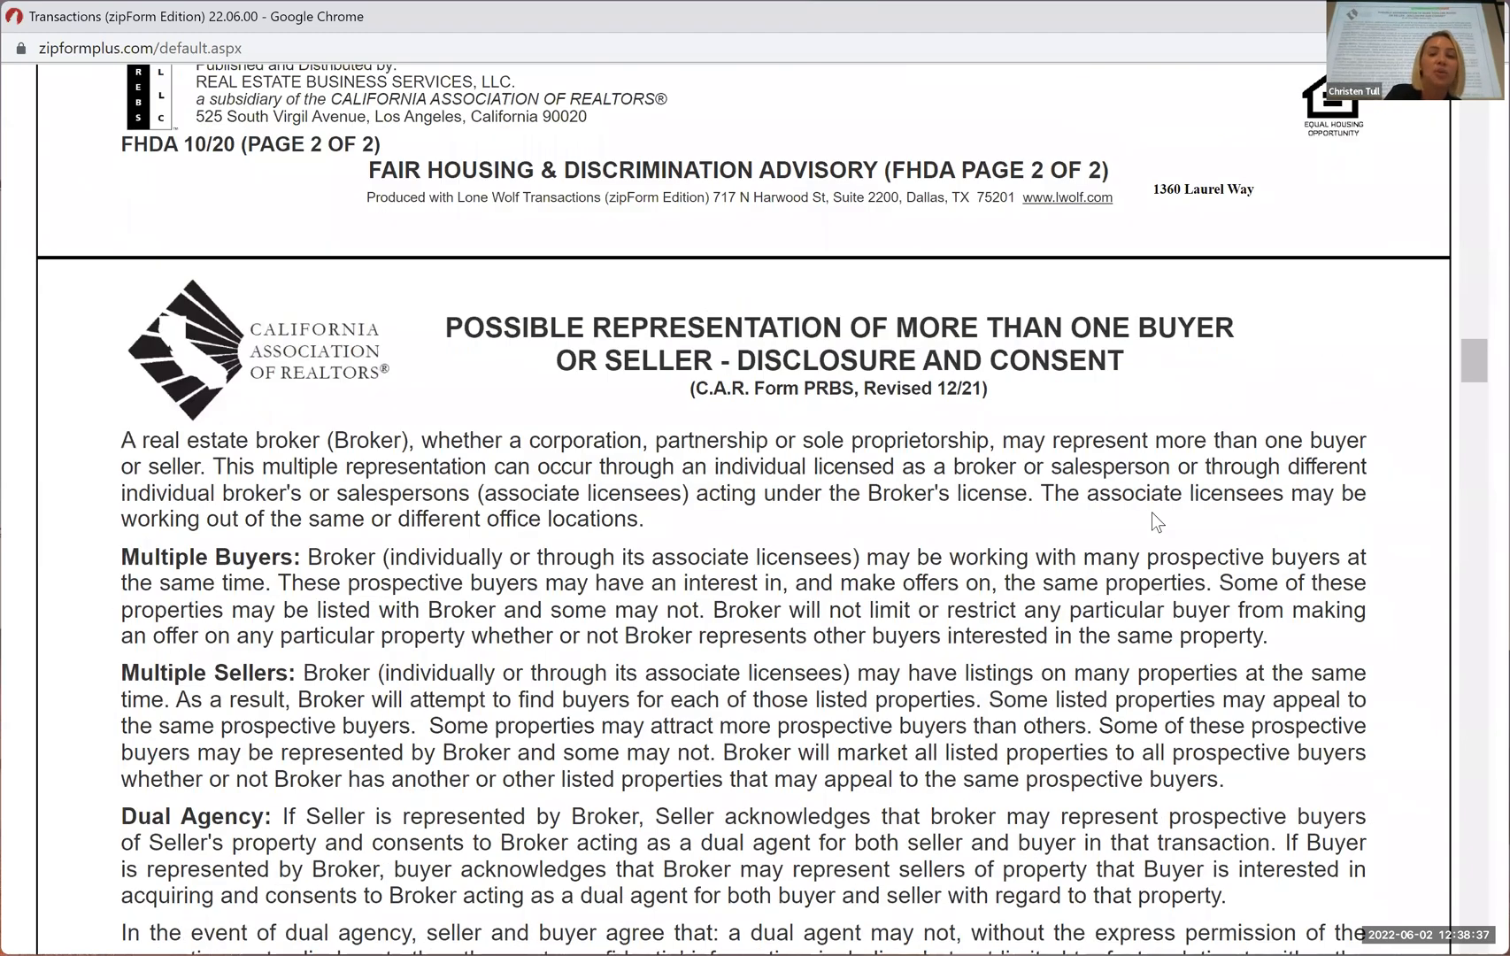
scroll(1155, 566, down, 3)
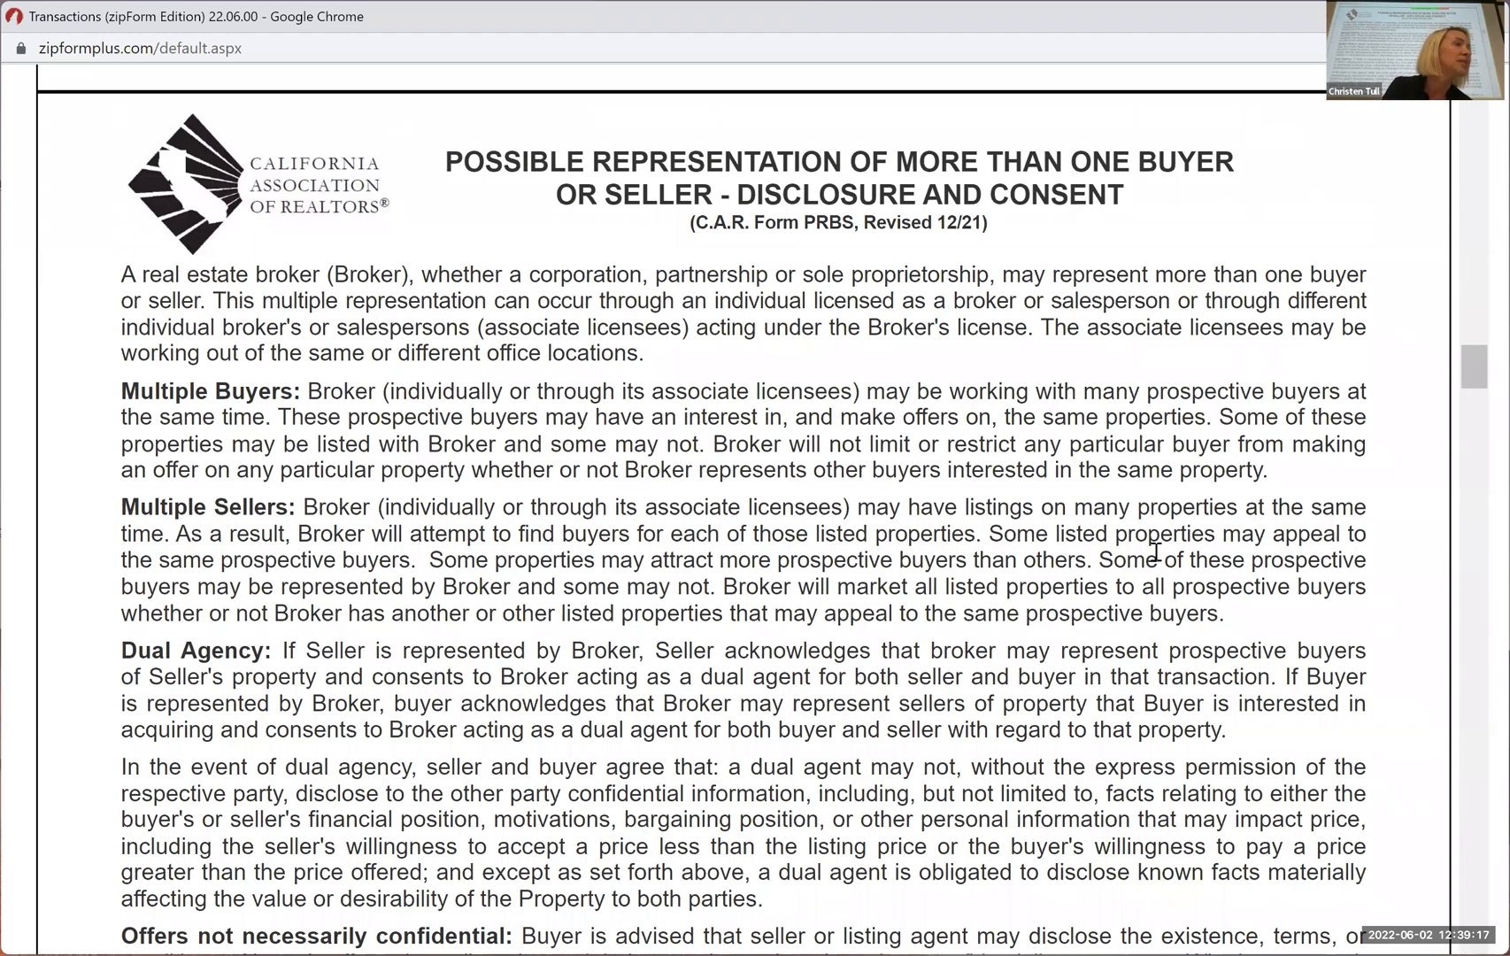
scroll(1156, 551, down, 3)
scroll(1317, 534, down, 4)
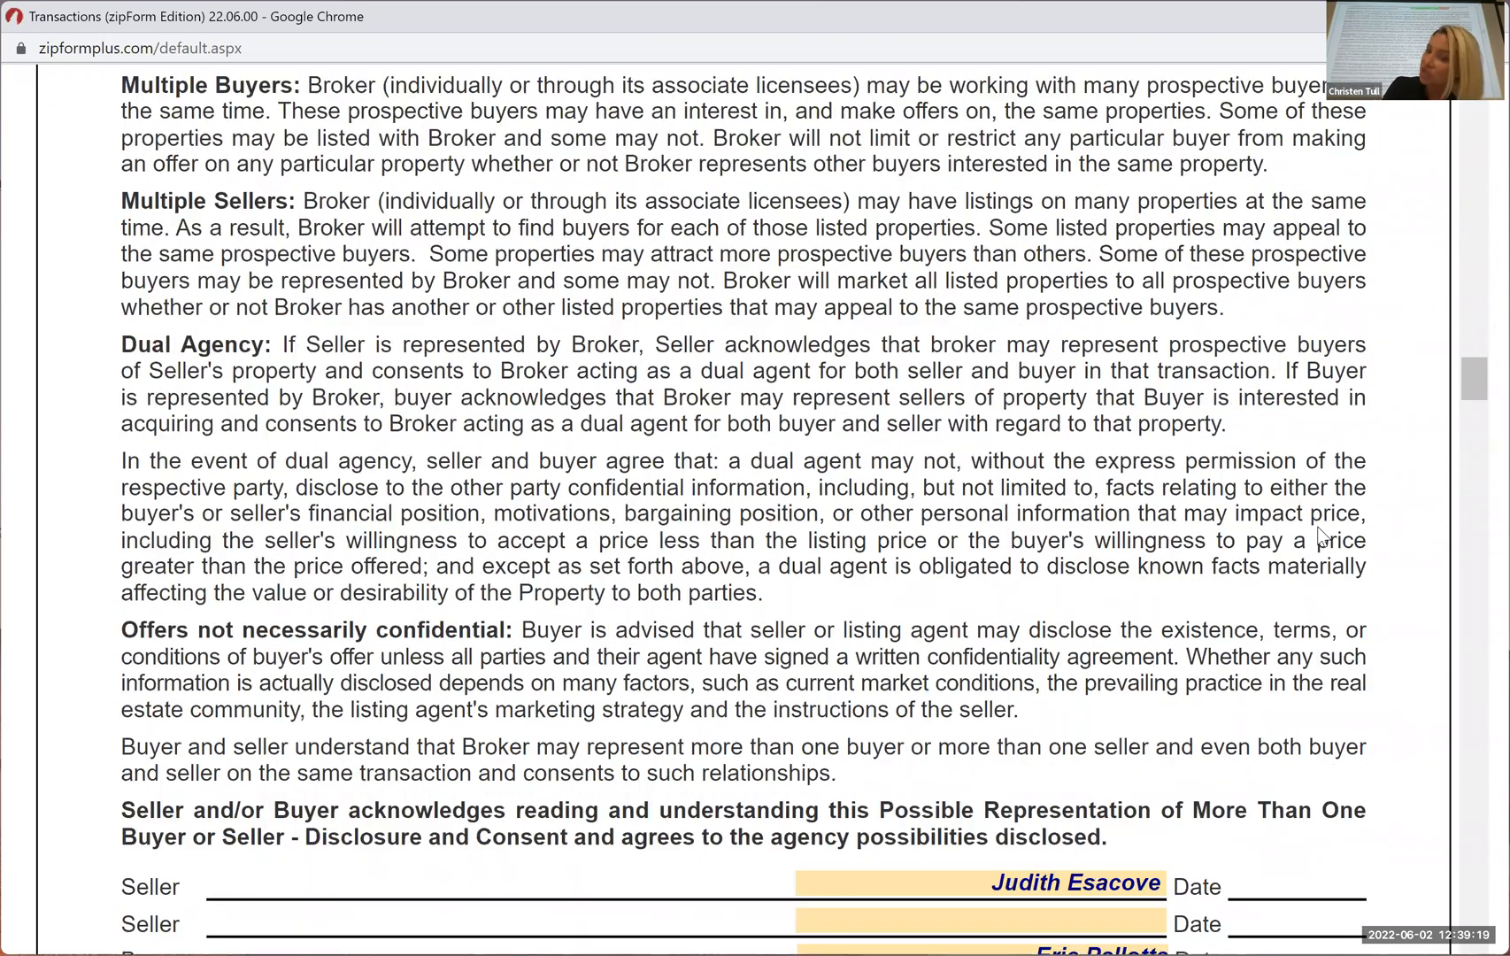
scroll(1323, 536, down, 7)
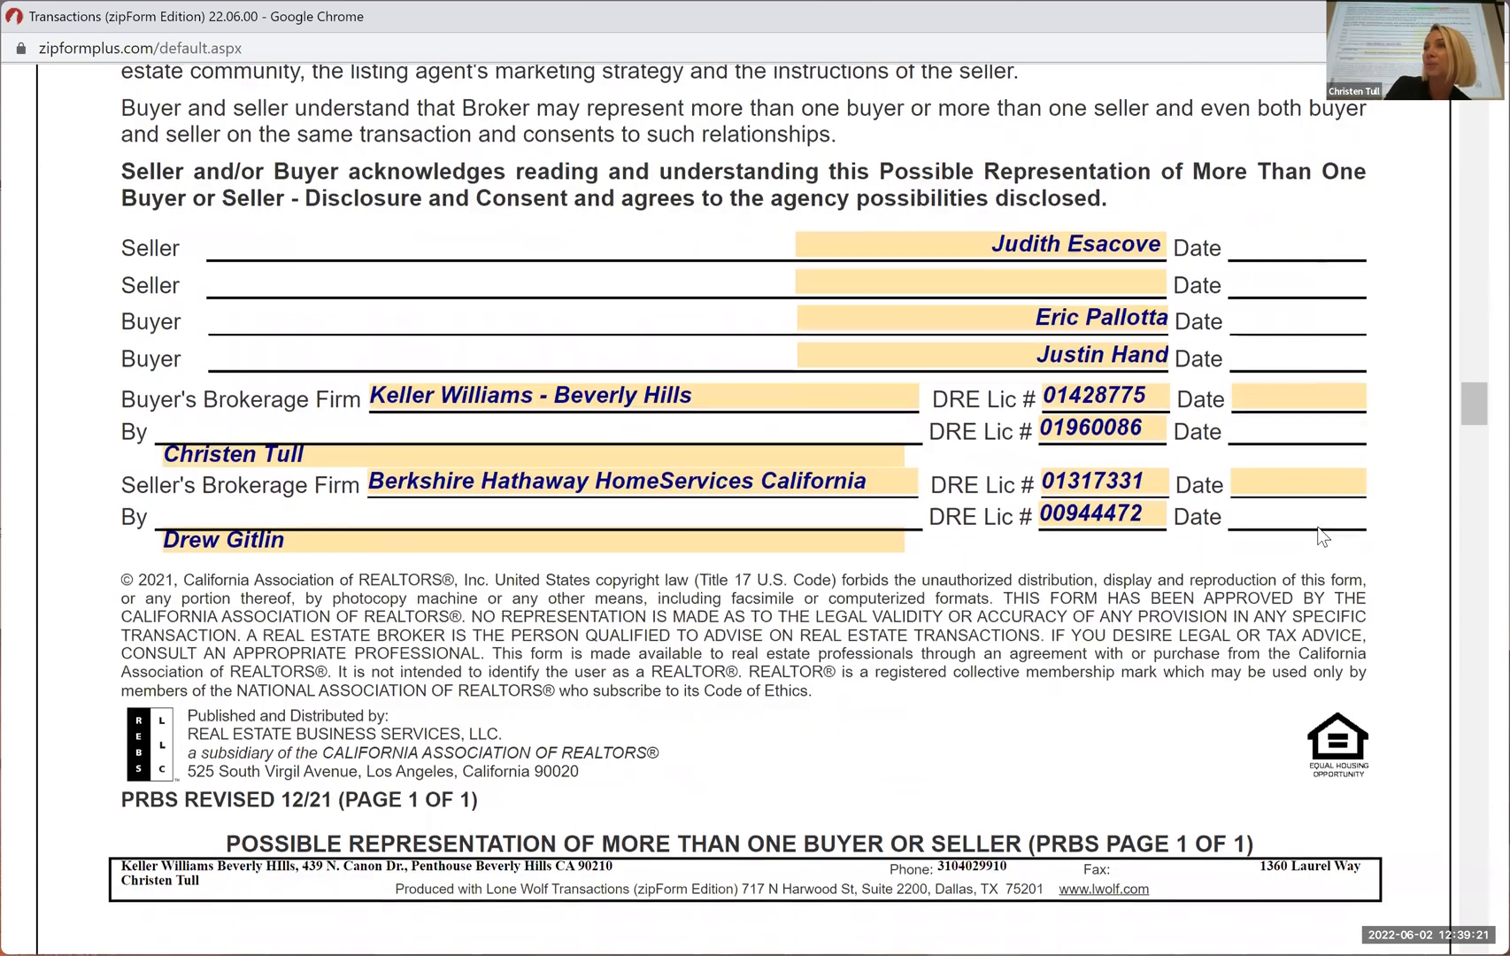
scroll(1322, 535, down, 1)
scroll(1319, 531, down, 5)
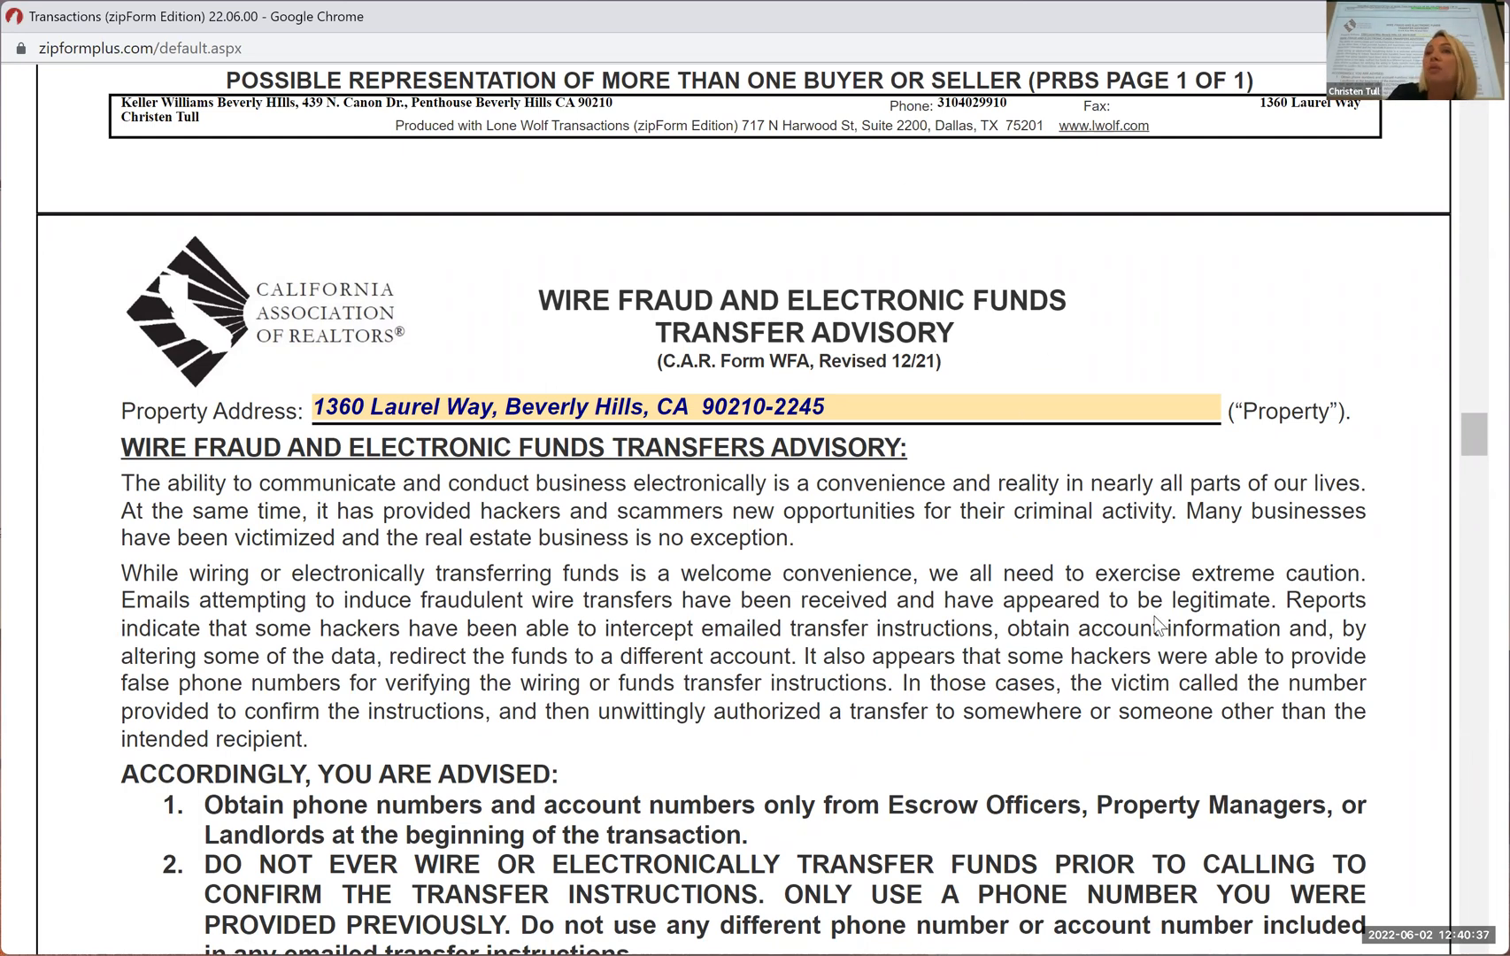
scroll(1155, 624, down, 4)
scroll(1151, 613, down, 15)
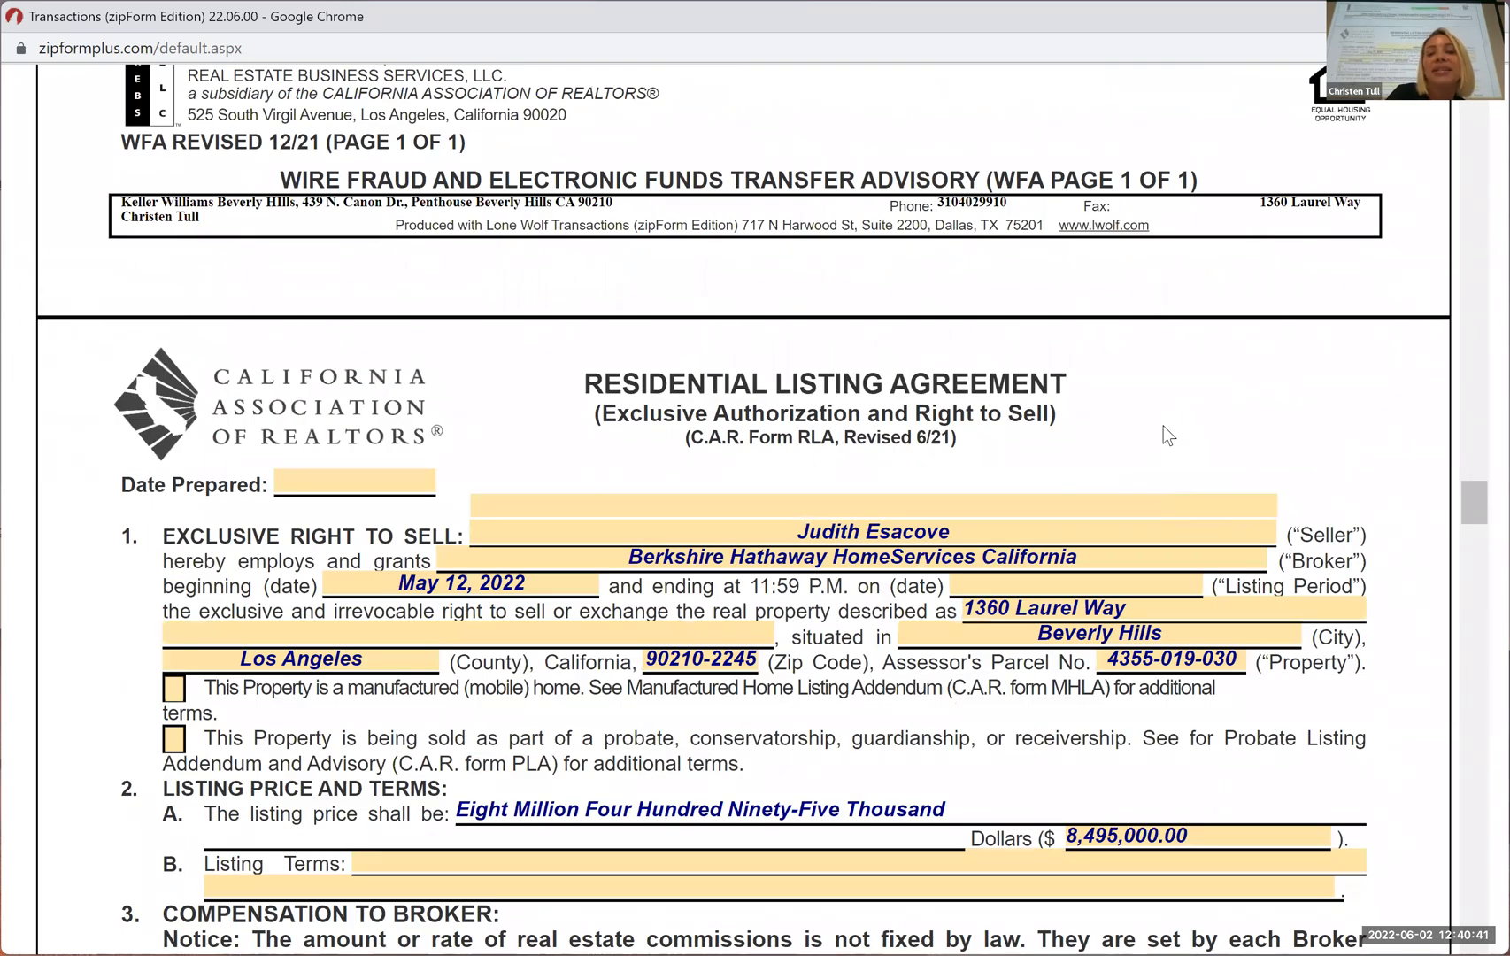
Select the form code RLA and the revision date 6/21 in the Residential Listing Agreement heading to point them out
scroll(1163, 426, down, 3)
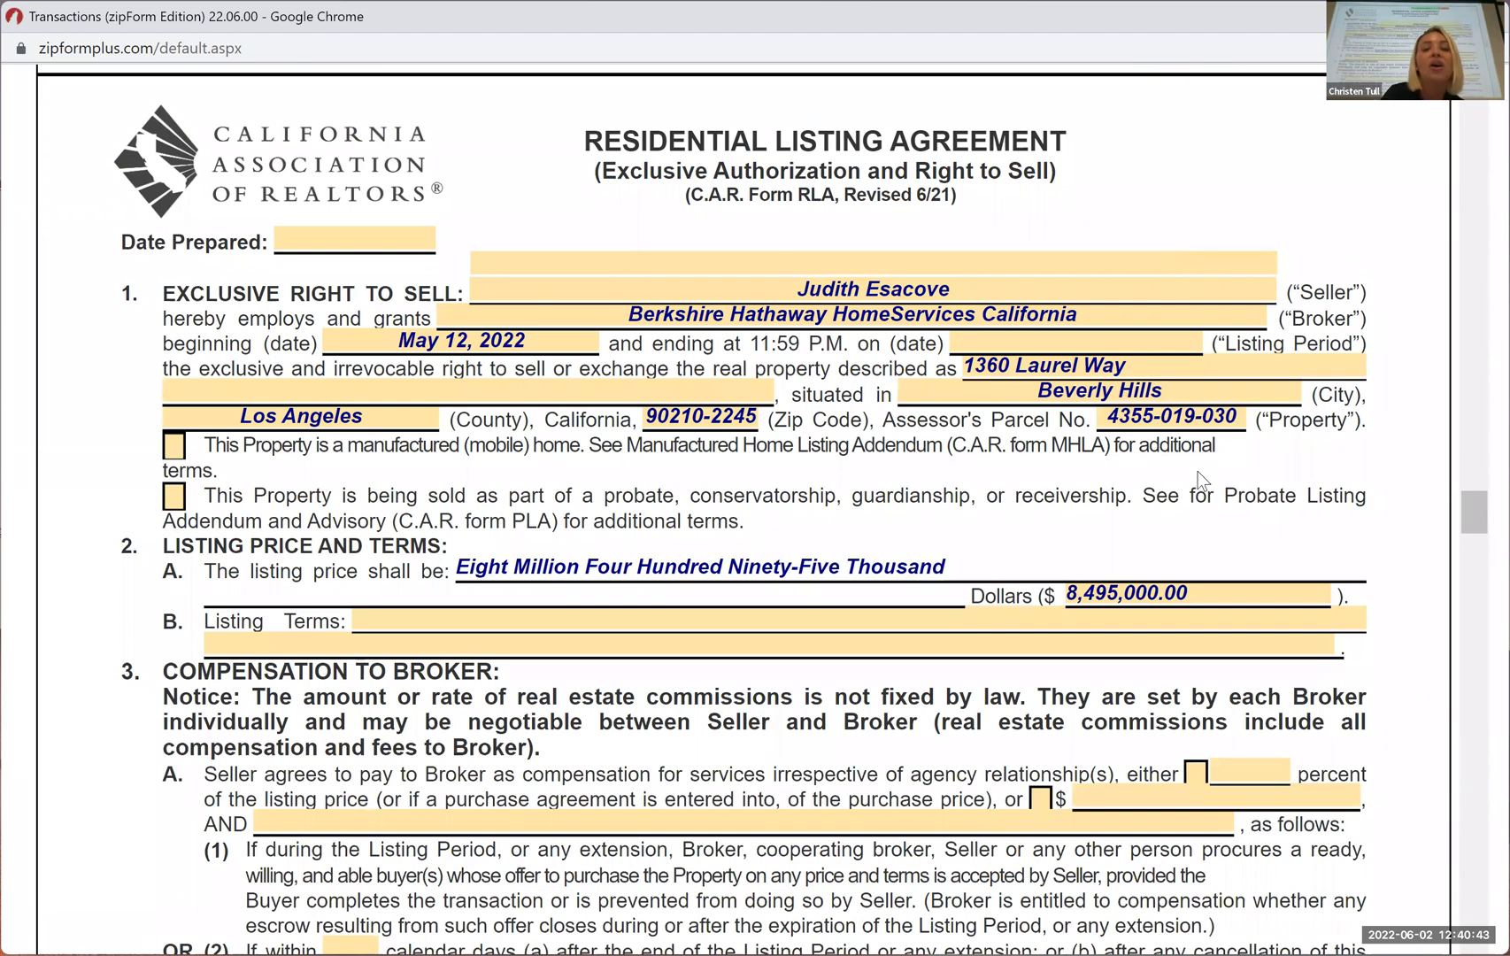
double_click(829, 198)
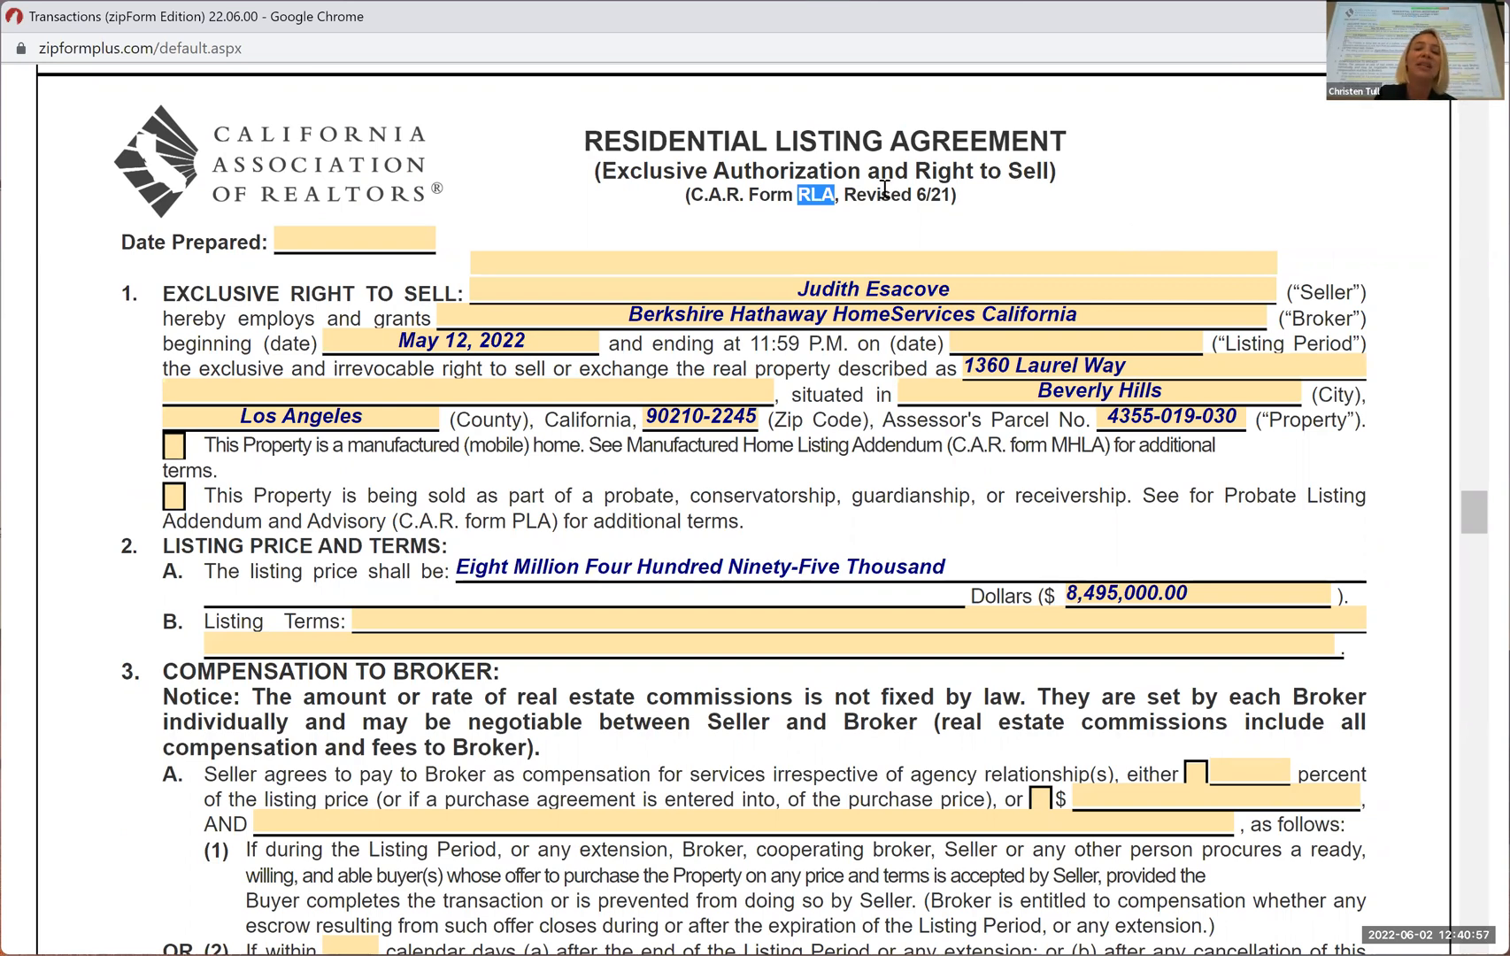
click(958, 196)
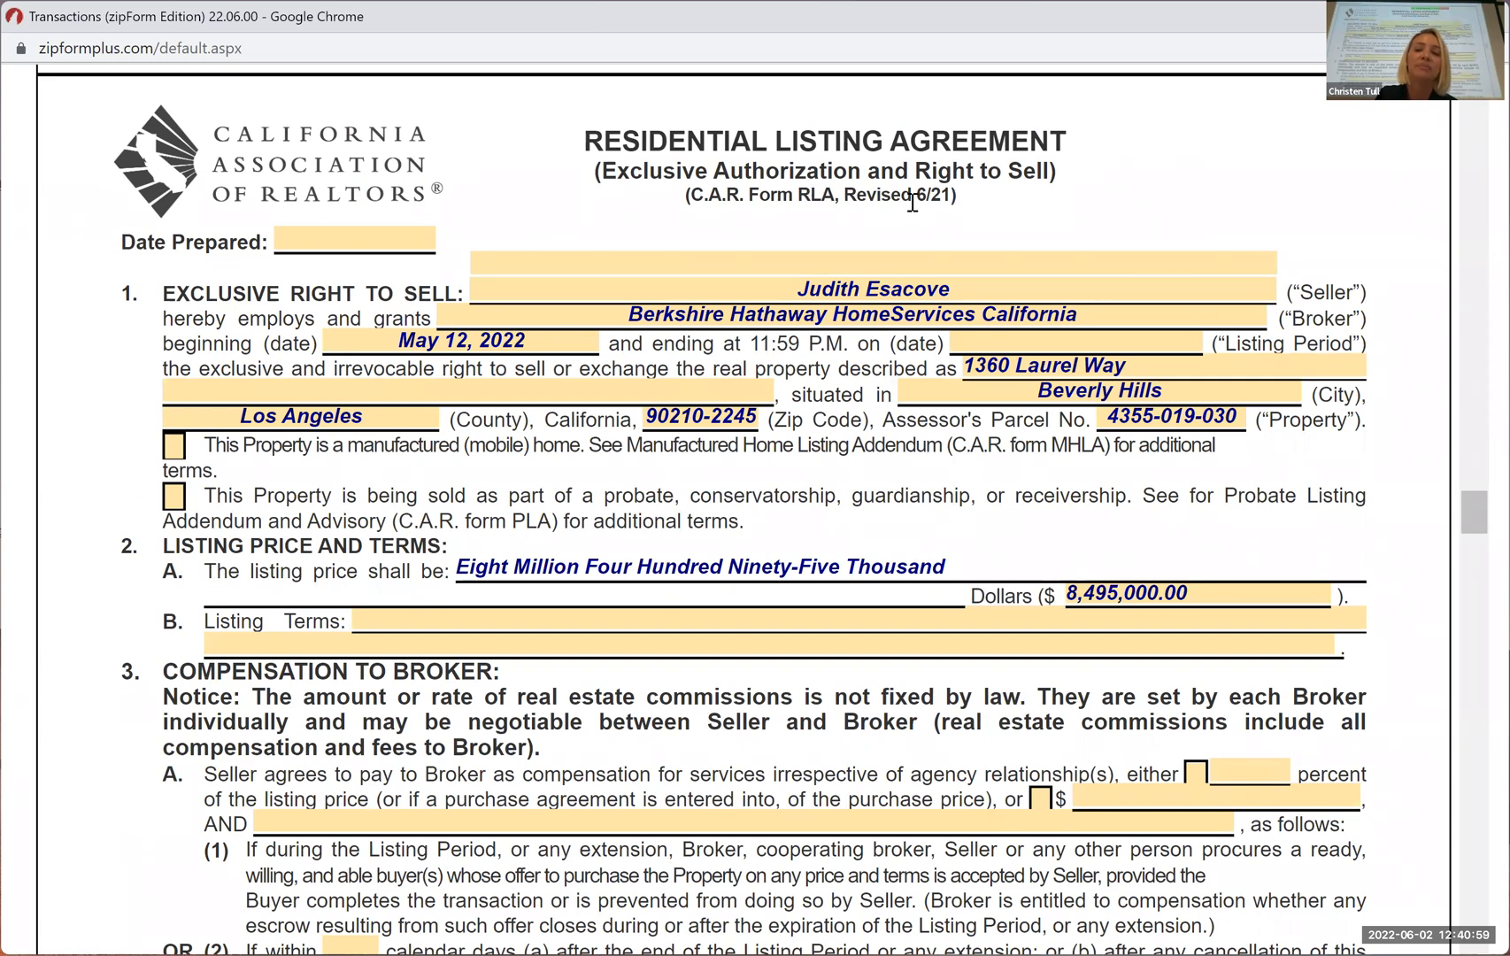
drag(913, 193, 952, 194)
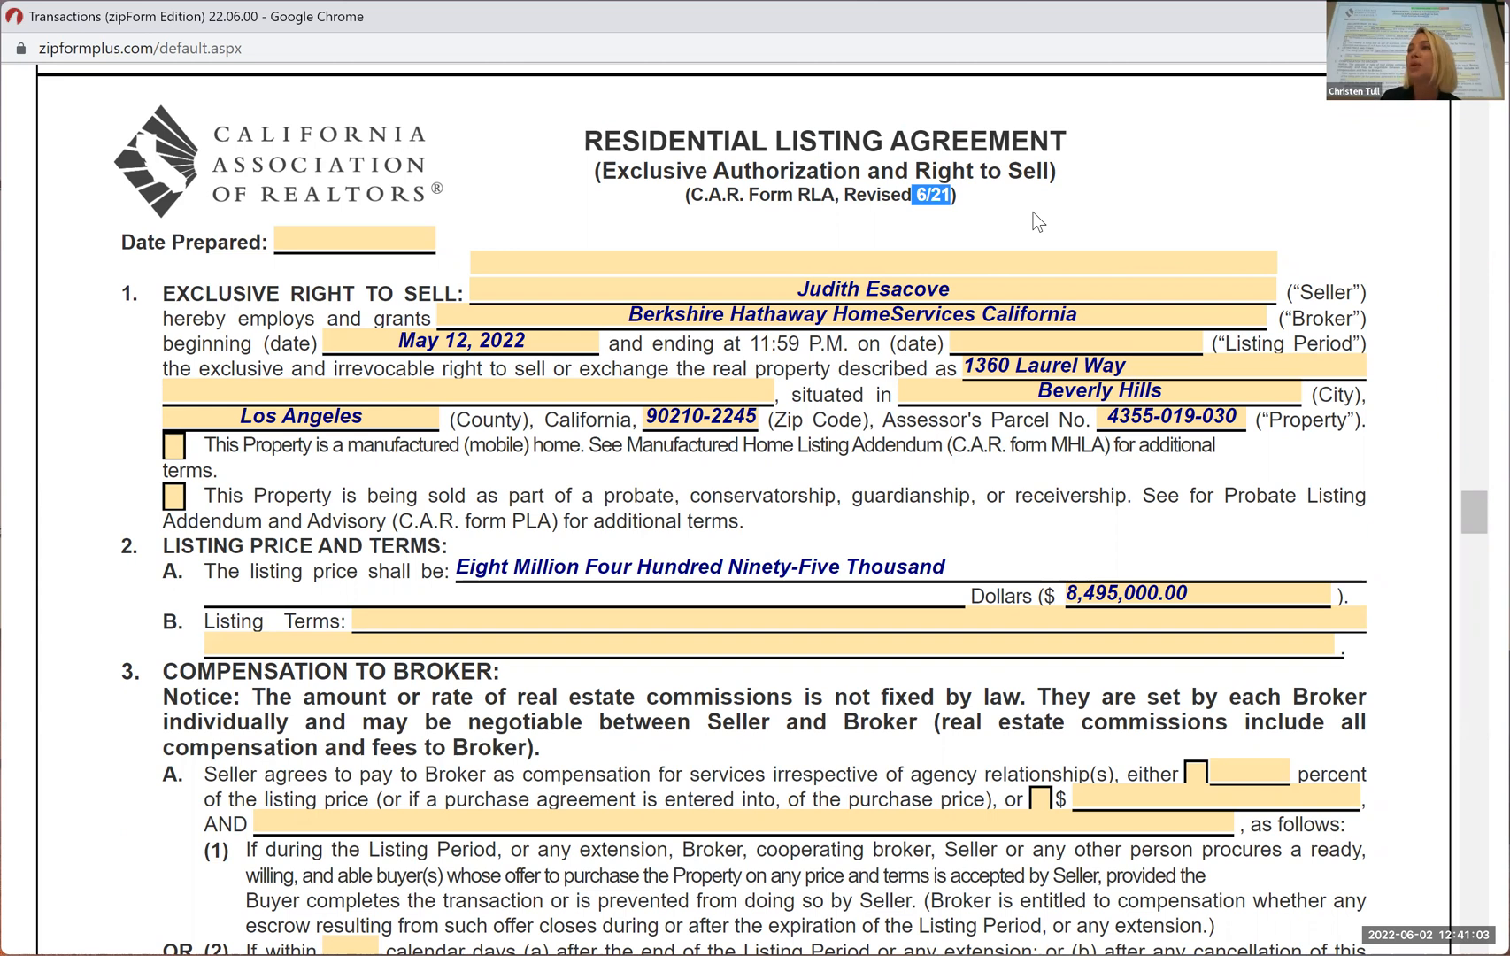
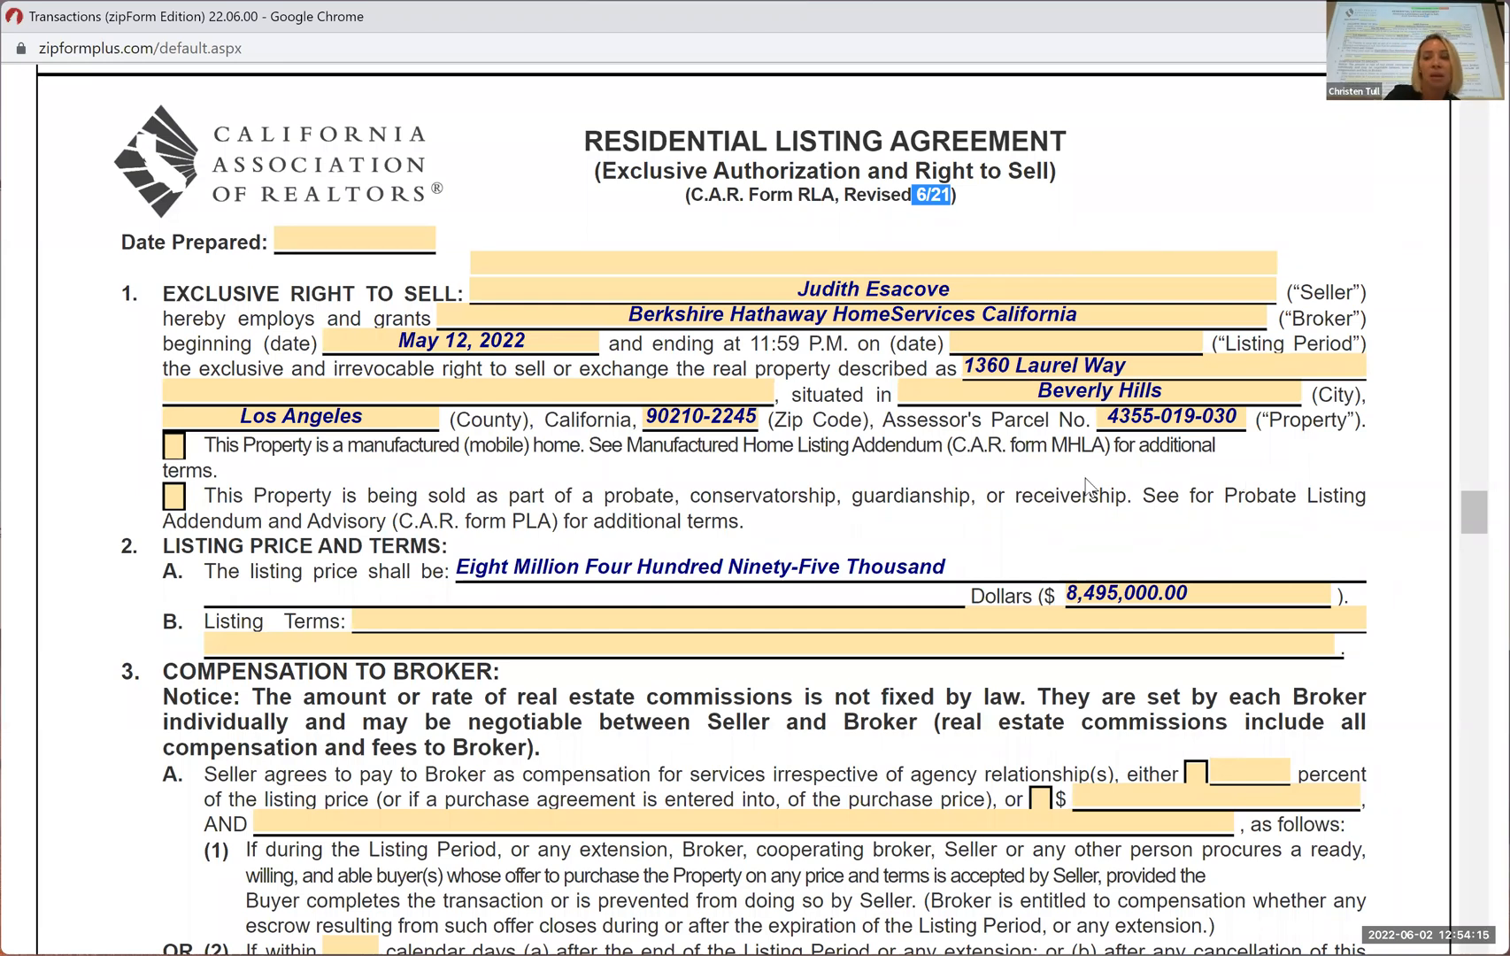
Try out the Listing Terms field in paragraph 2B with sample text and clear it again
scroll(953, 542, down, 2)
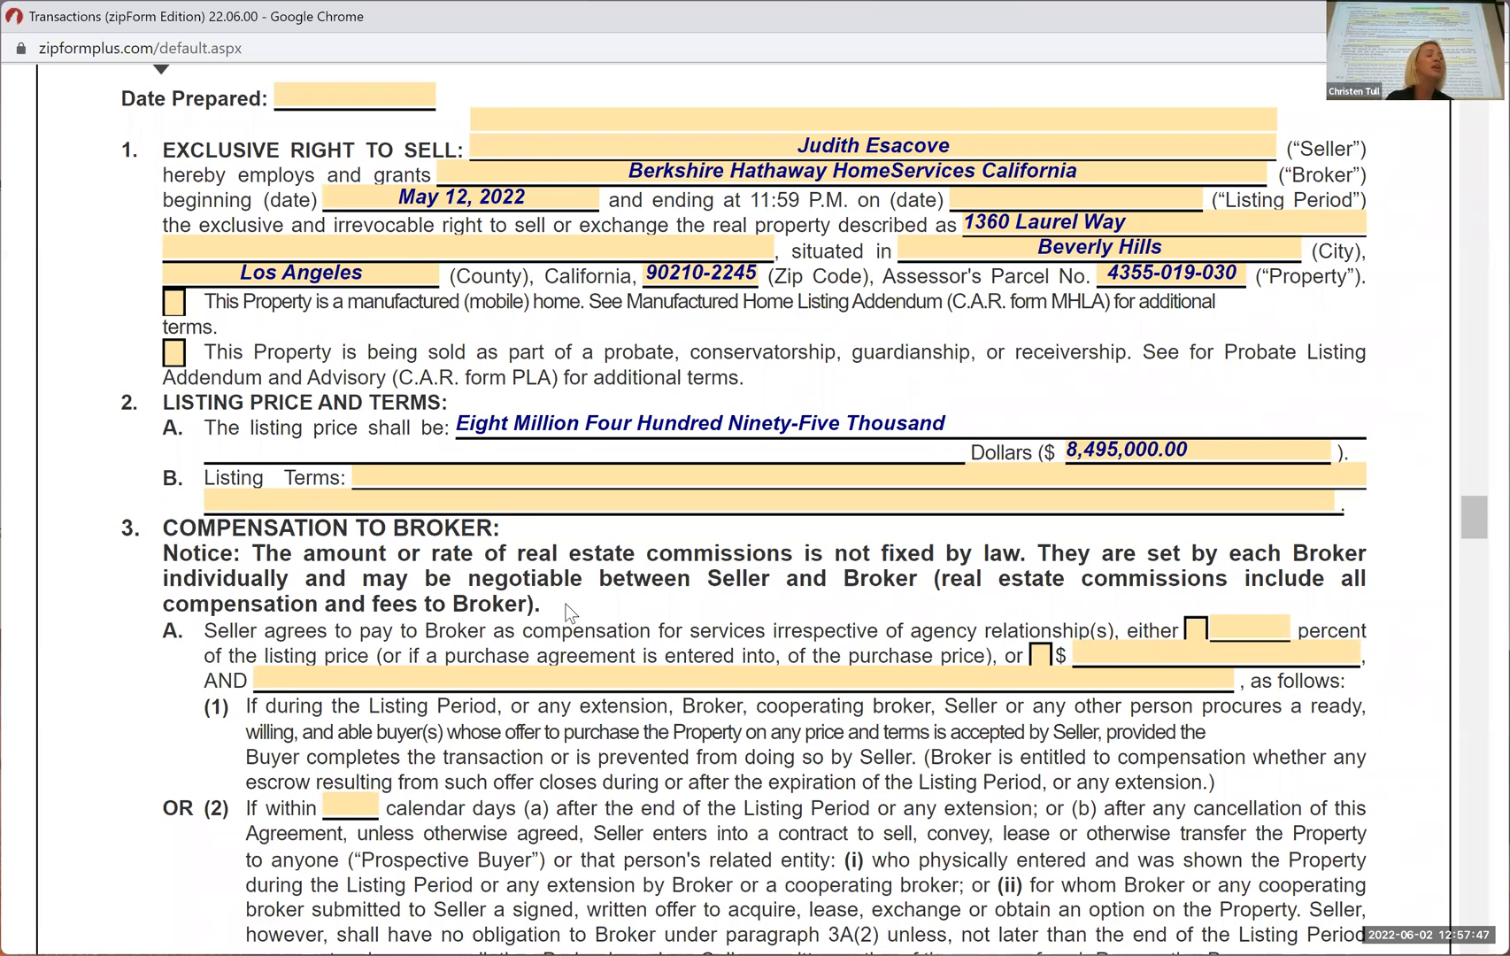
click(404, 474)
text(dkjfeb)
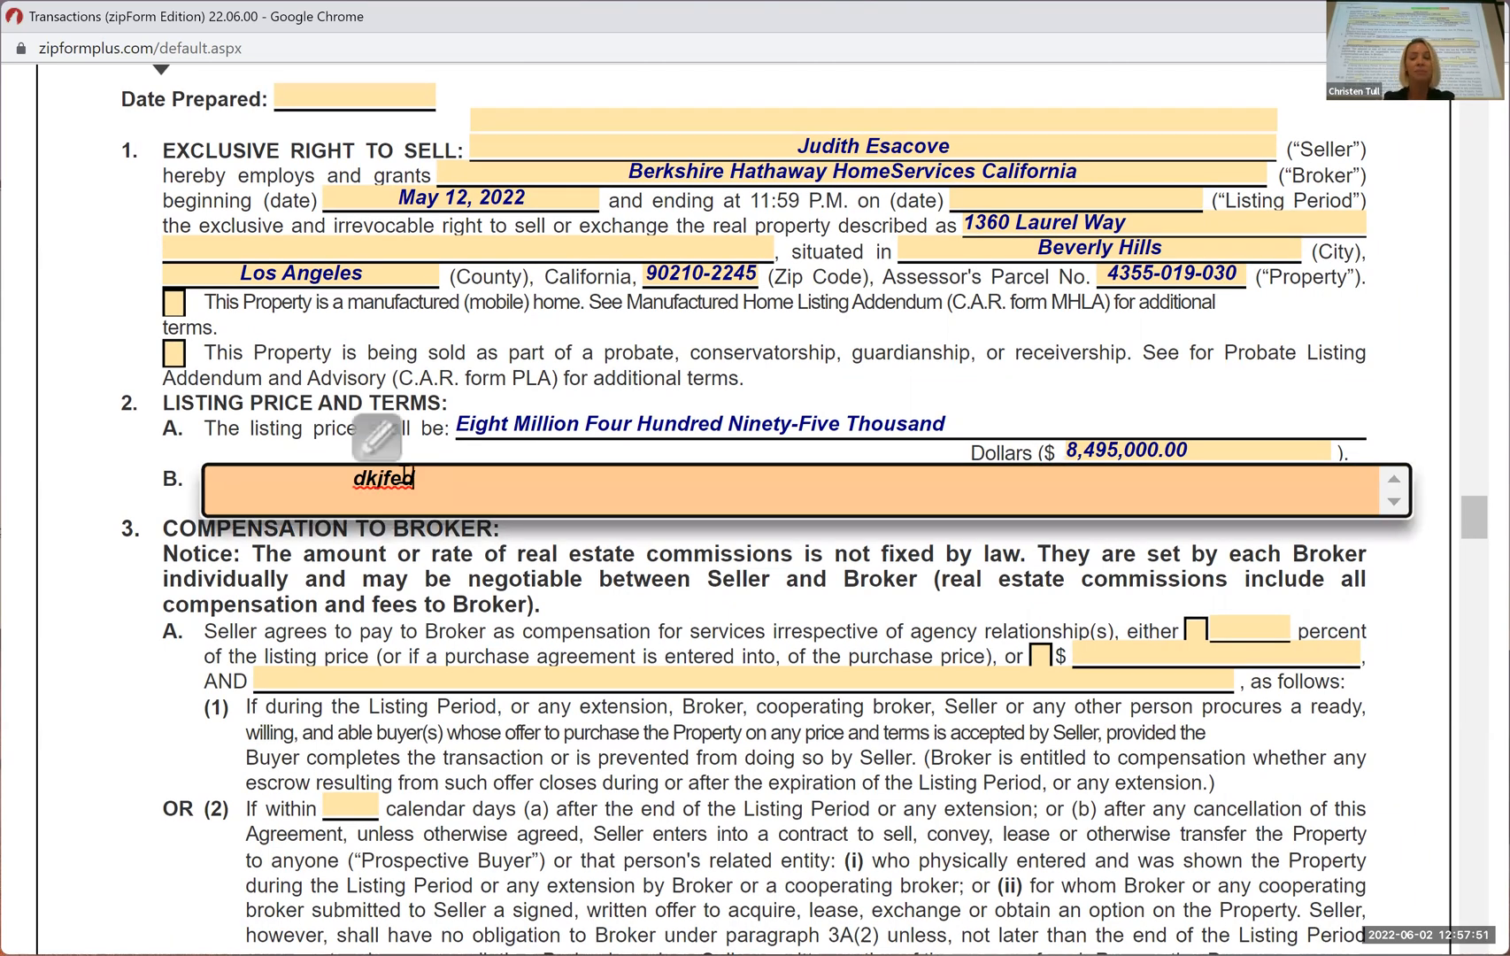
key(BackSpace)
key(BackSpace)
key(BackSpace)
key(BackSpace)
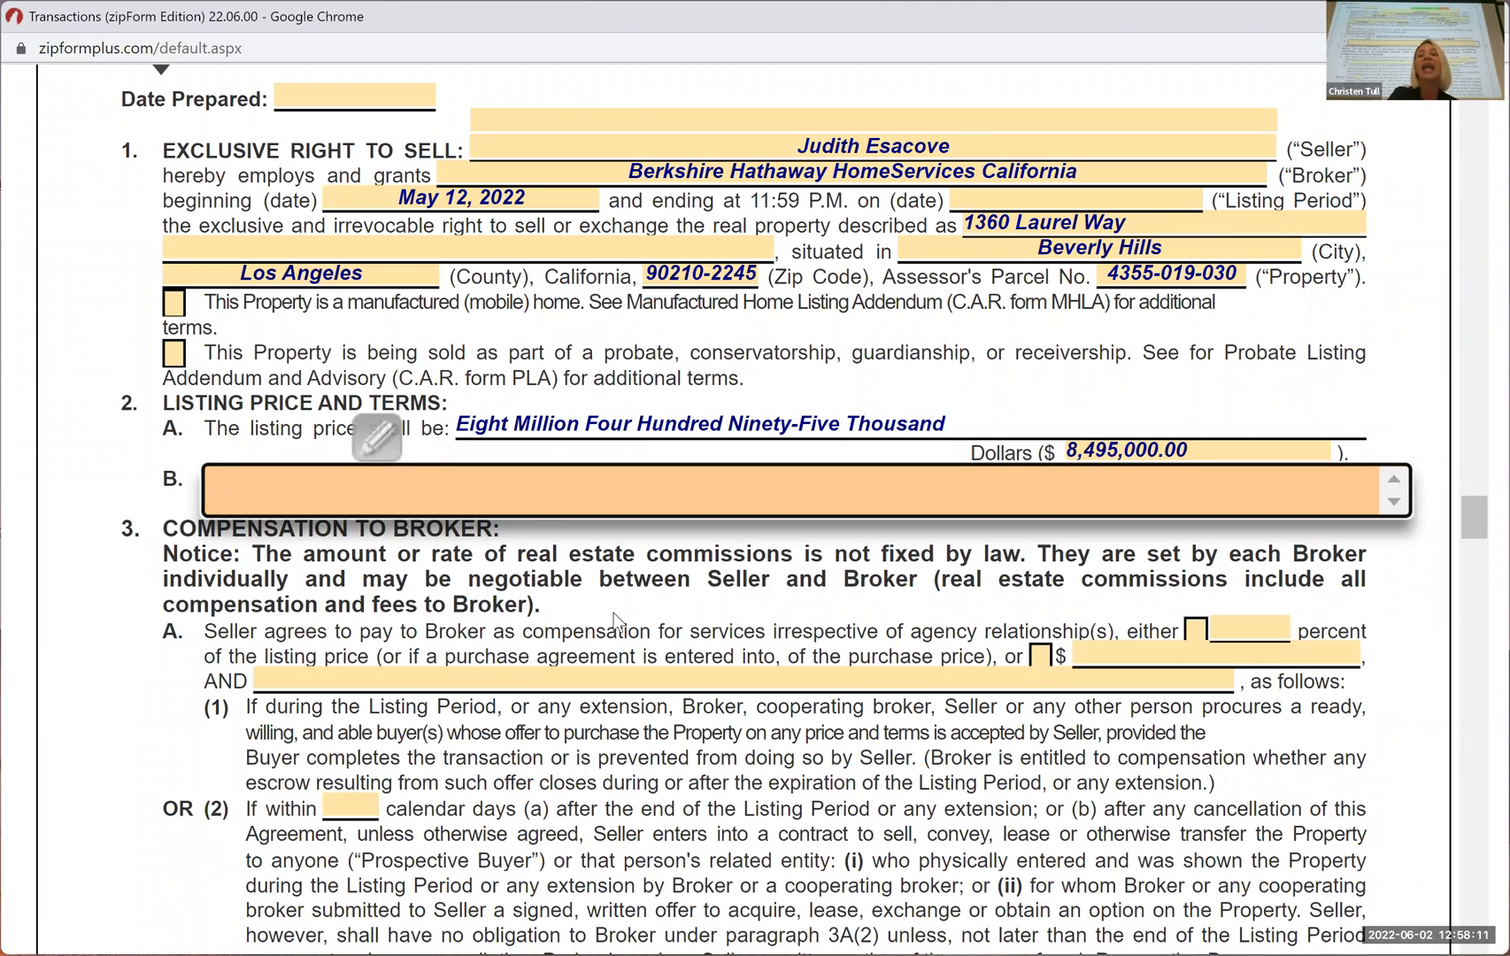
click(673, 624)
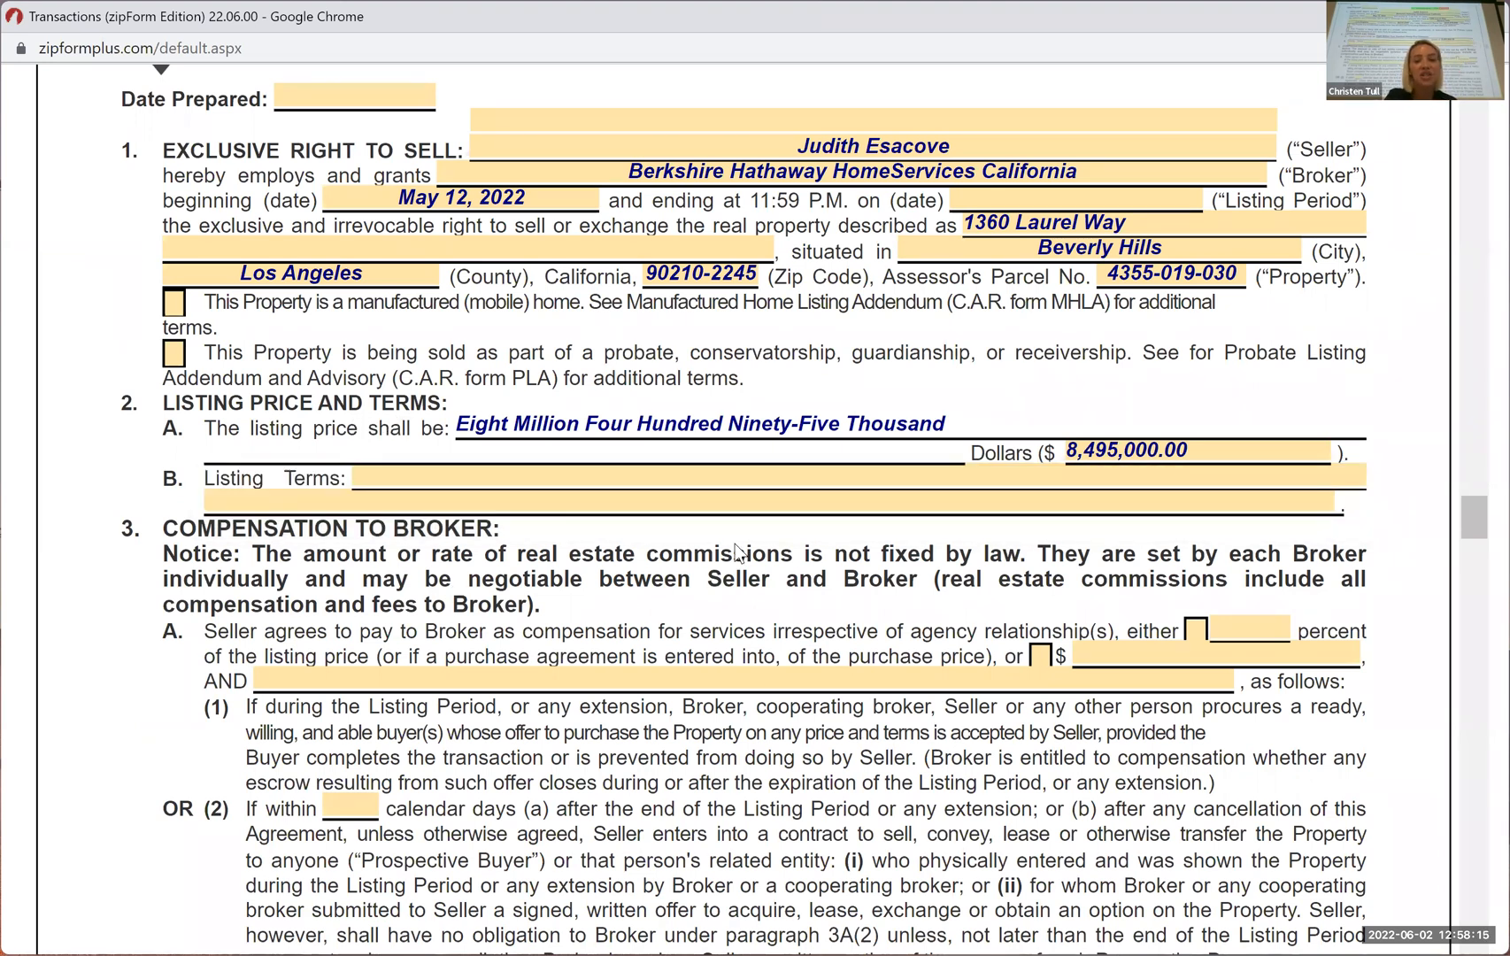
Review the broker compensation terms in paragraphs 3A to 3C, pointing out the calendar-days field and the additional seller payment field
scroll(714, 586, down, 1)
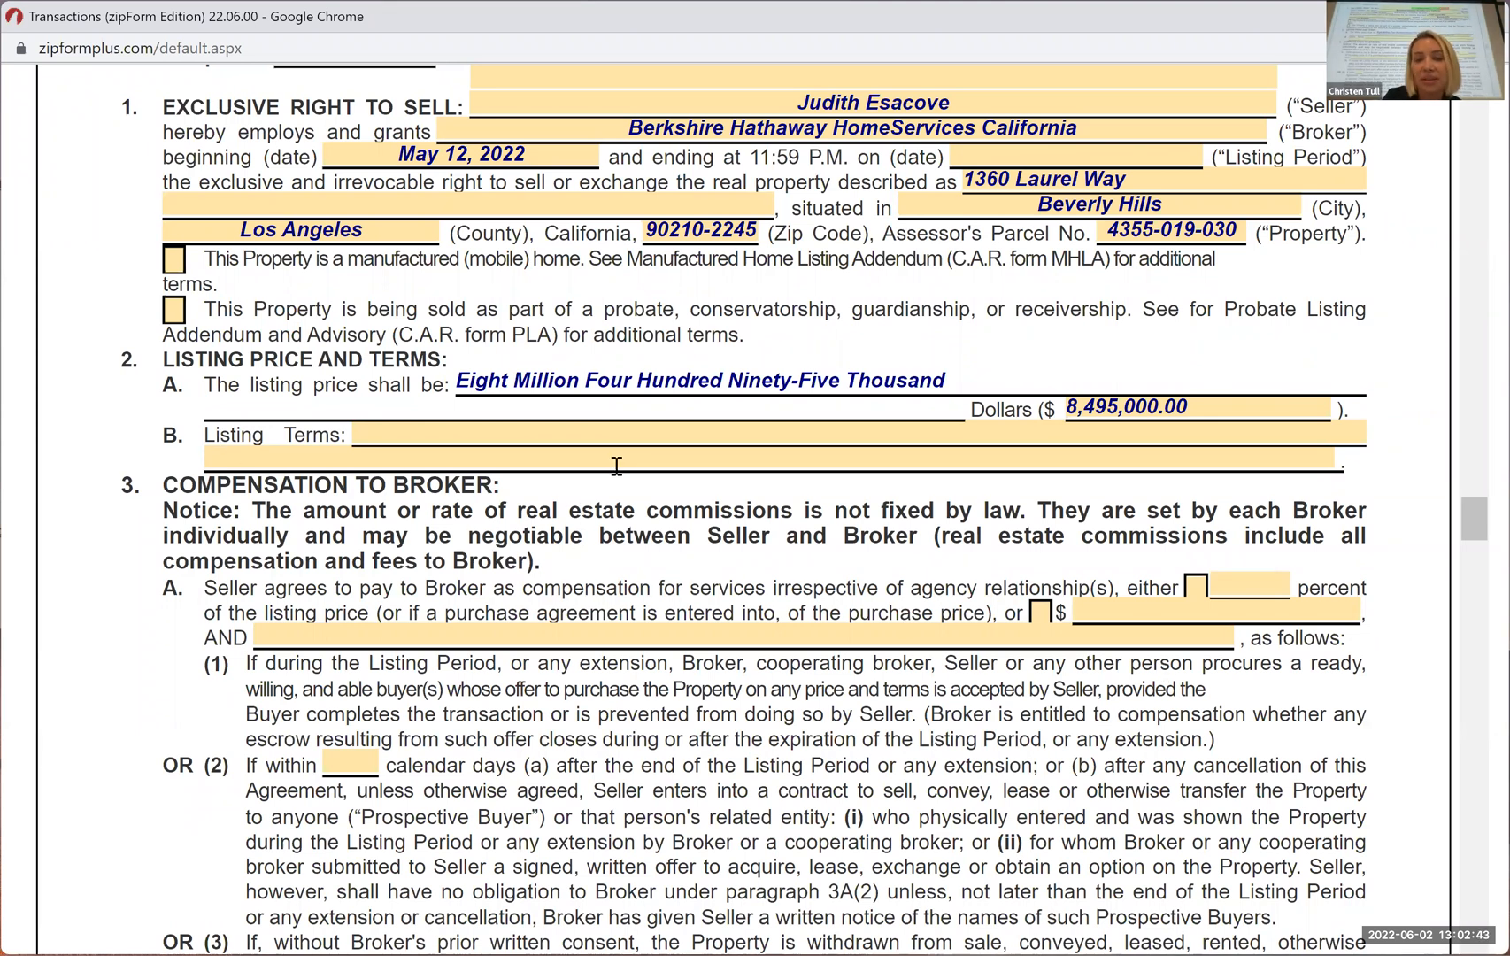
scroll(615, 509, down, 2)
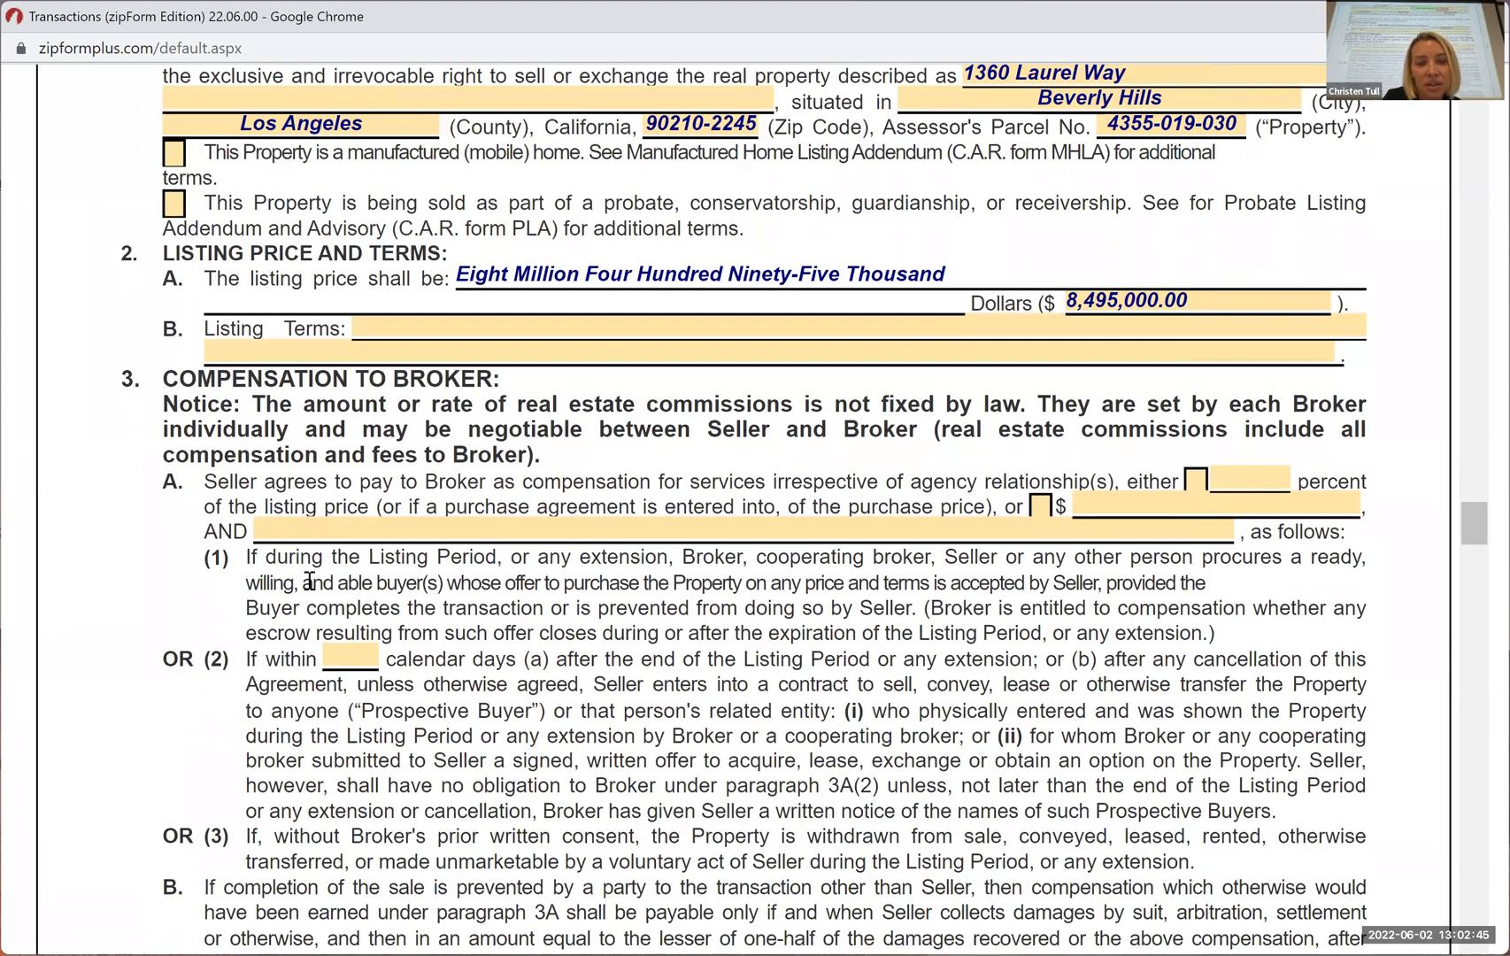
scroll(676, 682, down, 3)
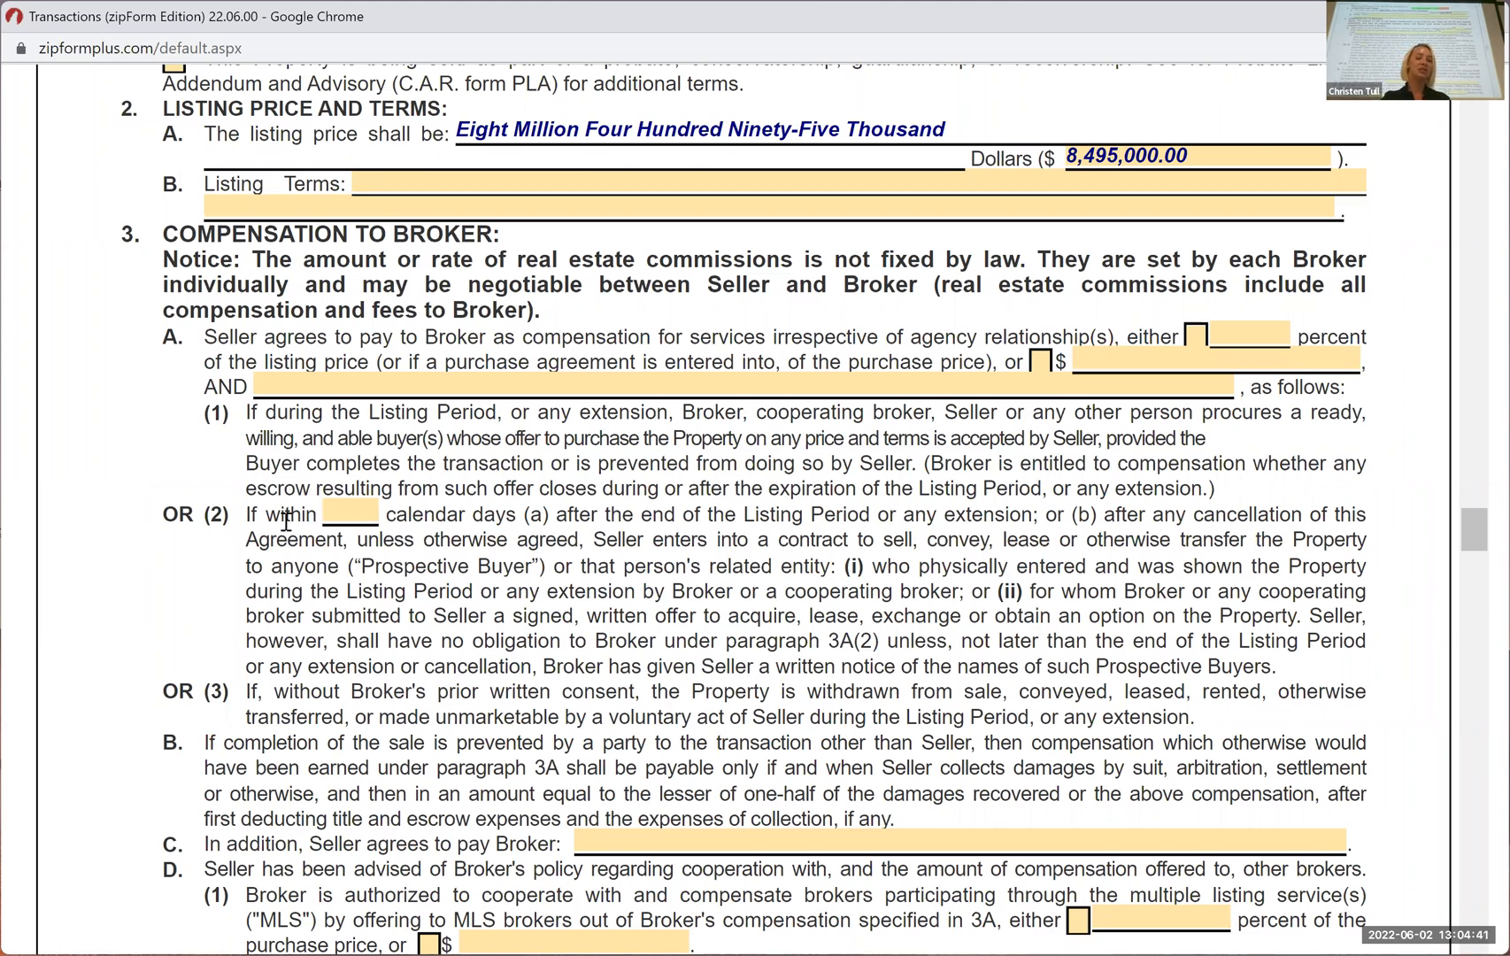
click(336, 513)
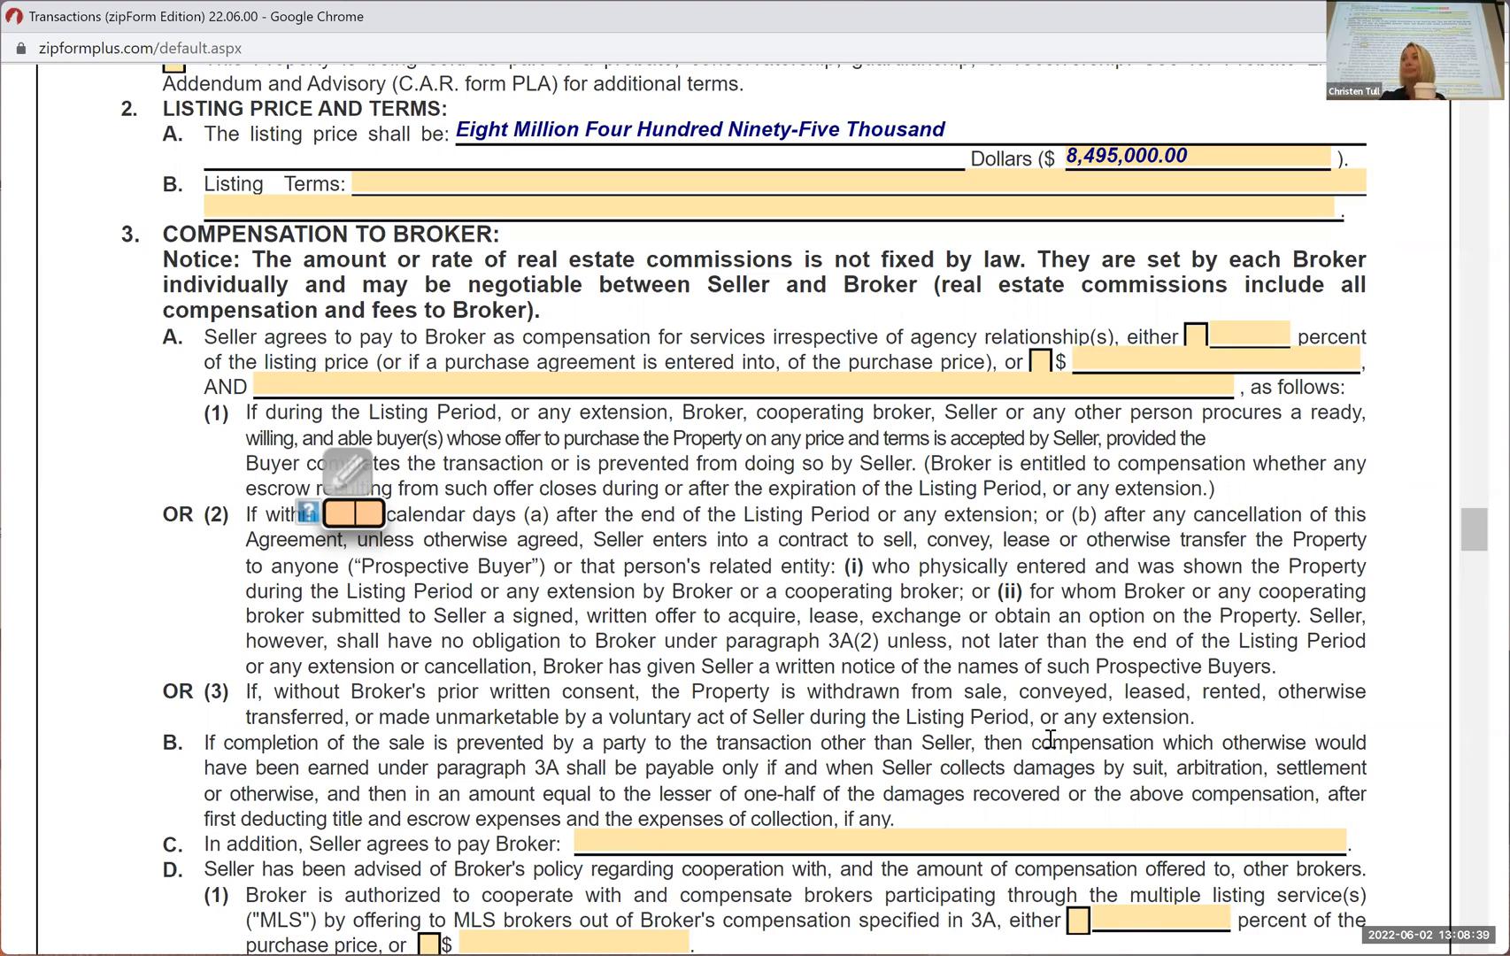
scroll(839, 700, down, 3)
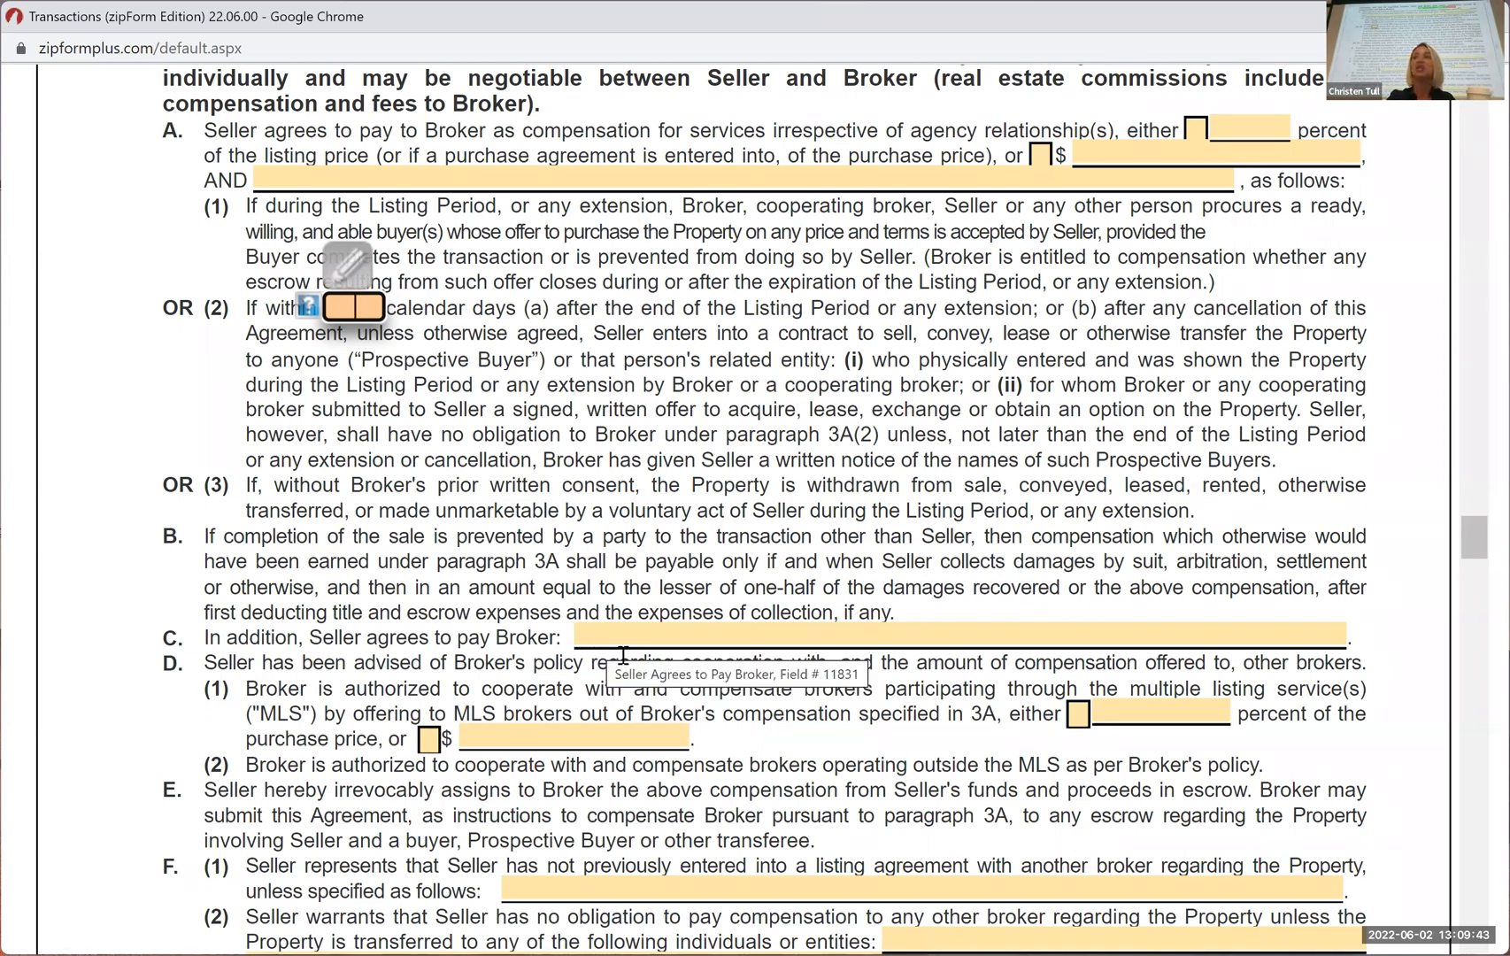
click(674, 623)
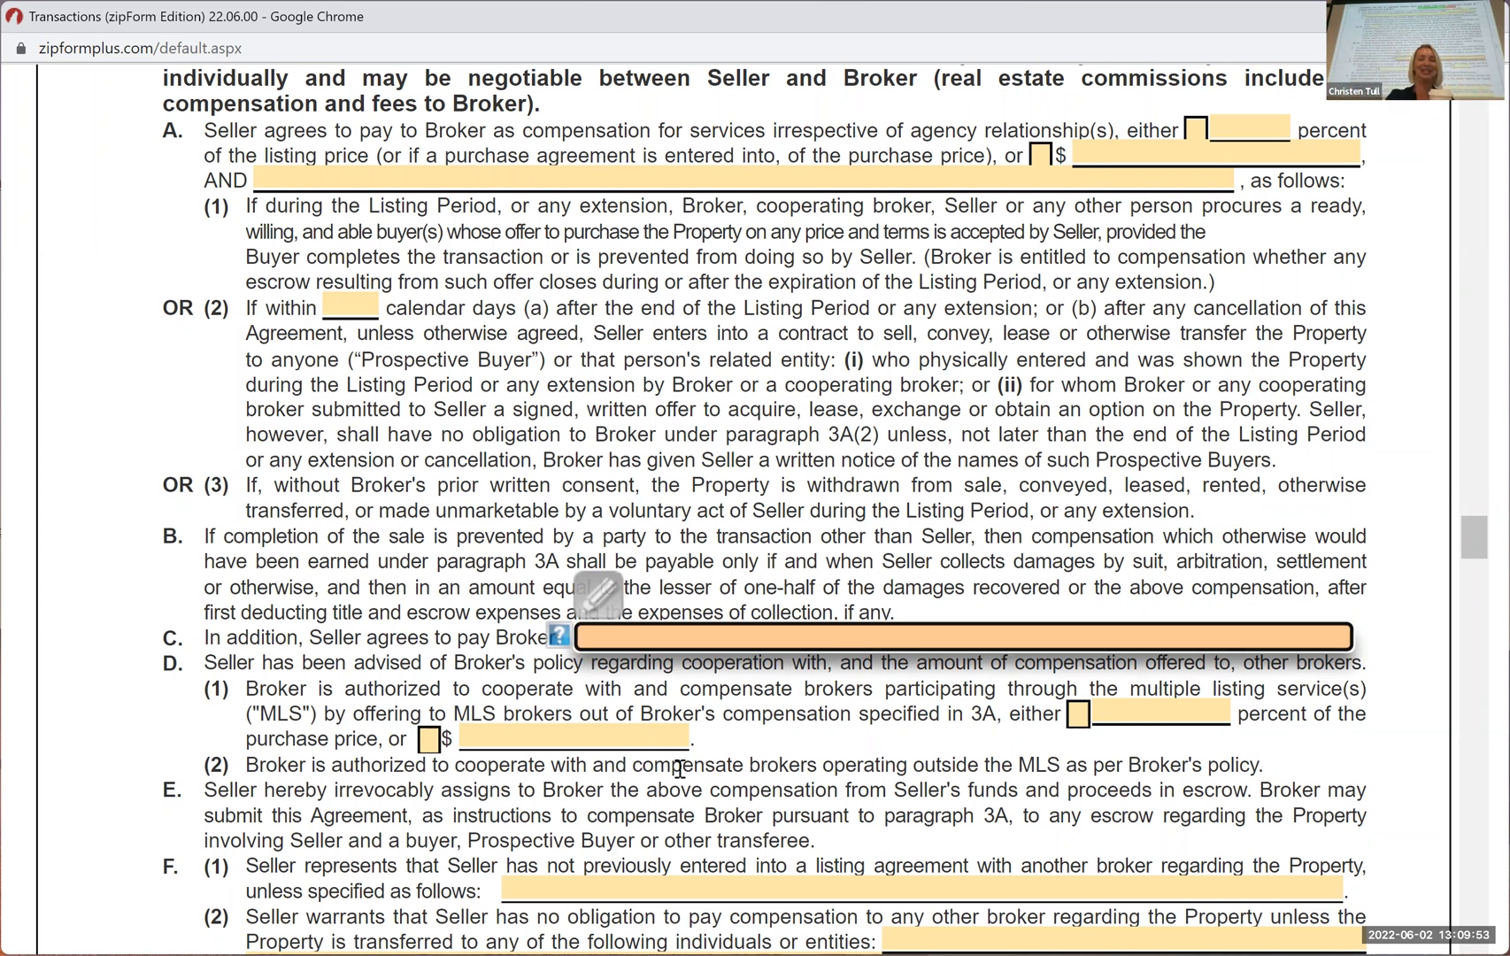
click(875, 737)
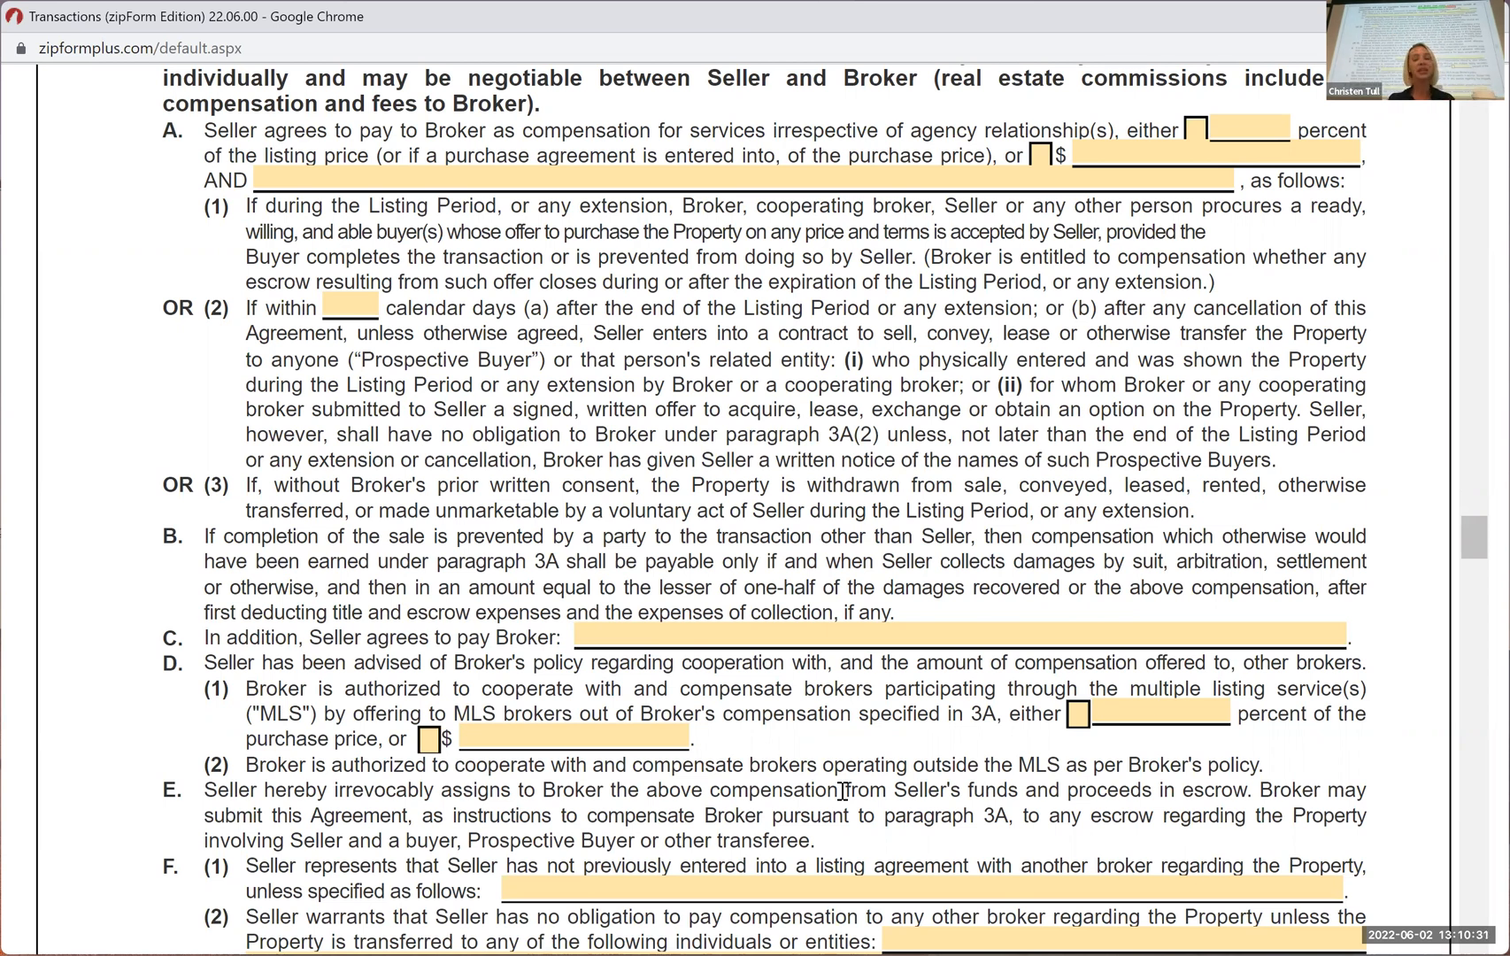
Check the percentage option in paragraph 3D(1) and set the compensation offered to MLS brokers to 2.5 percent of the purchase price
click(1079, 715)
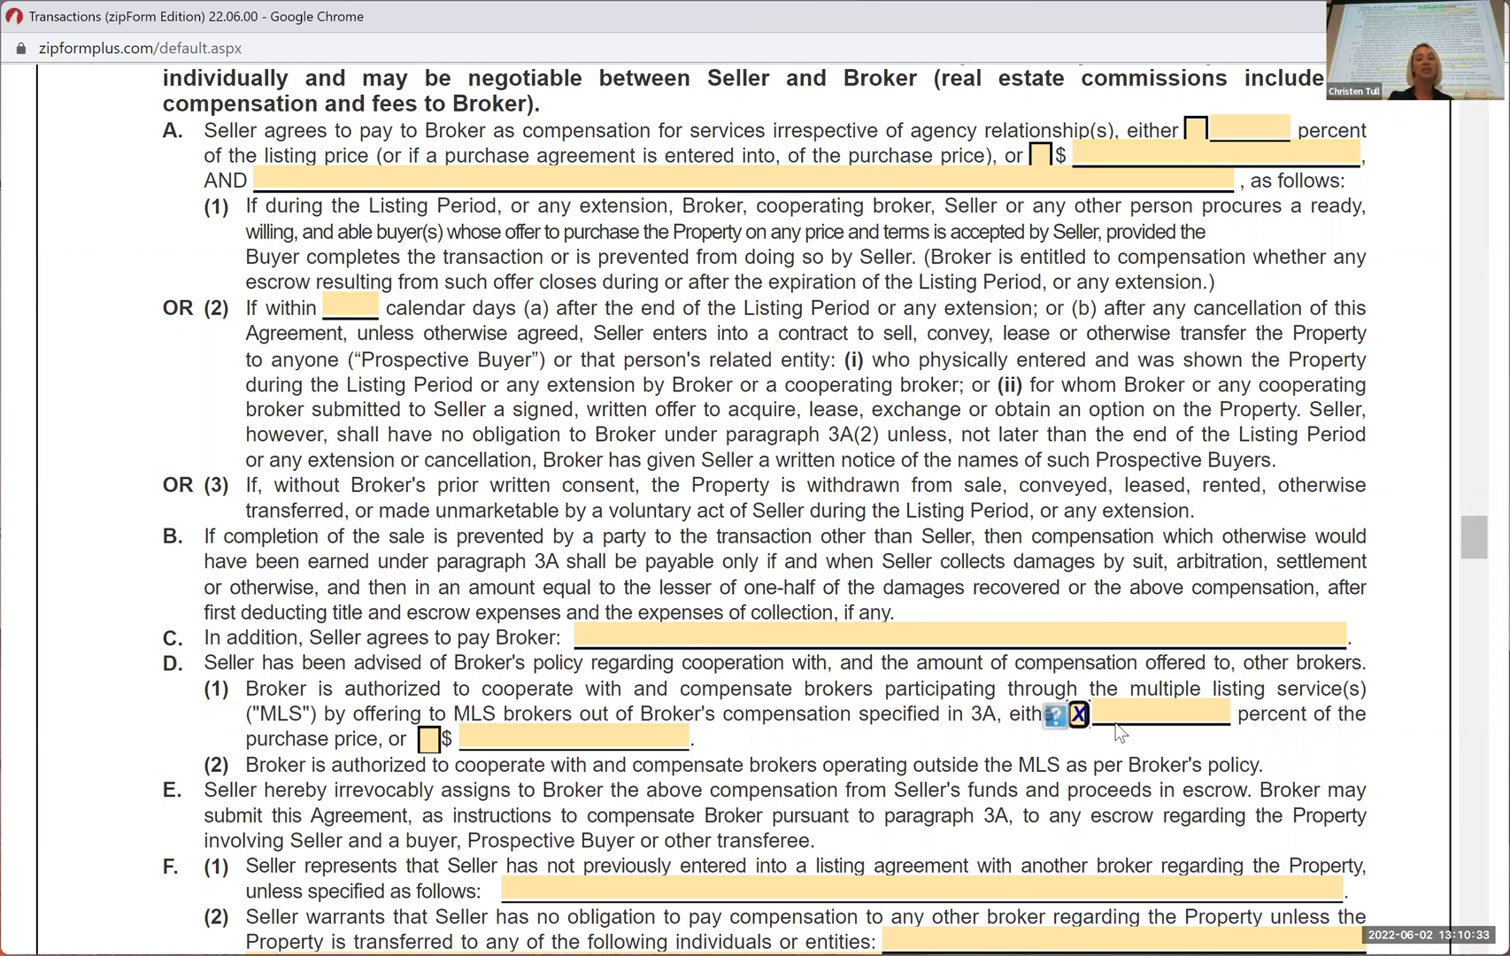
click(1119, 708)
text(2.)
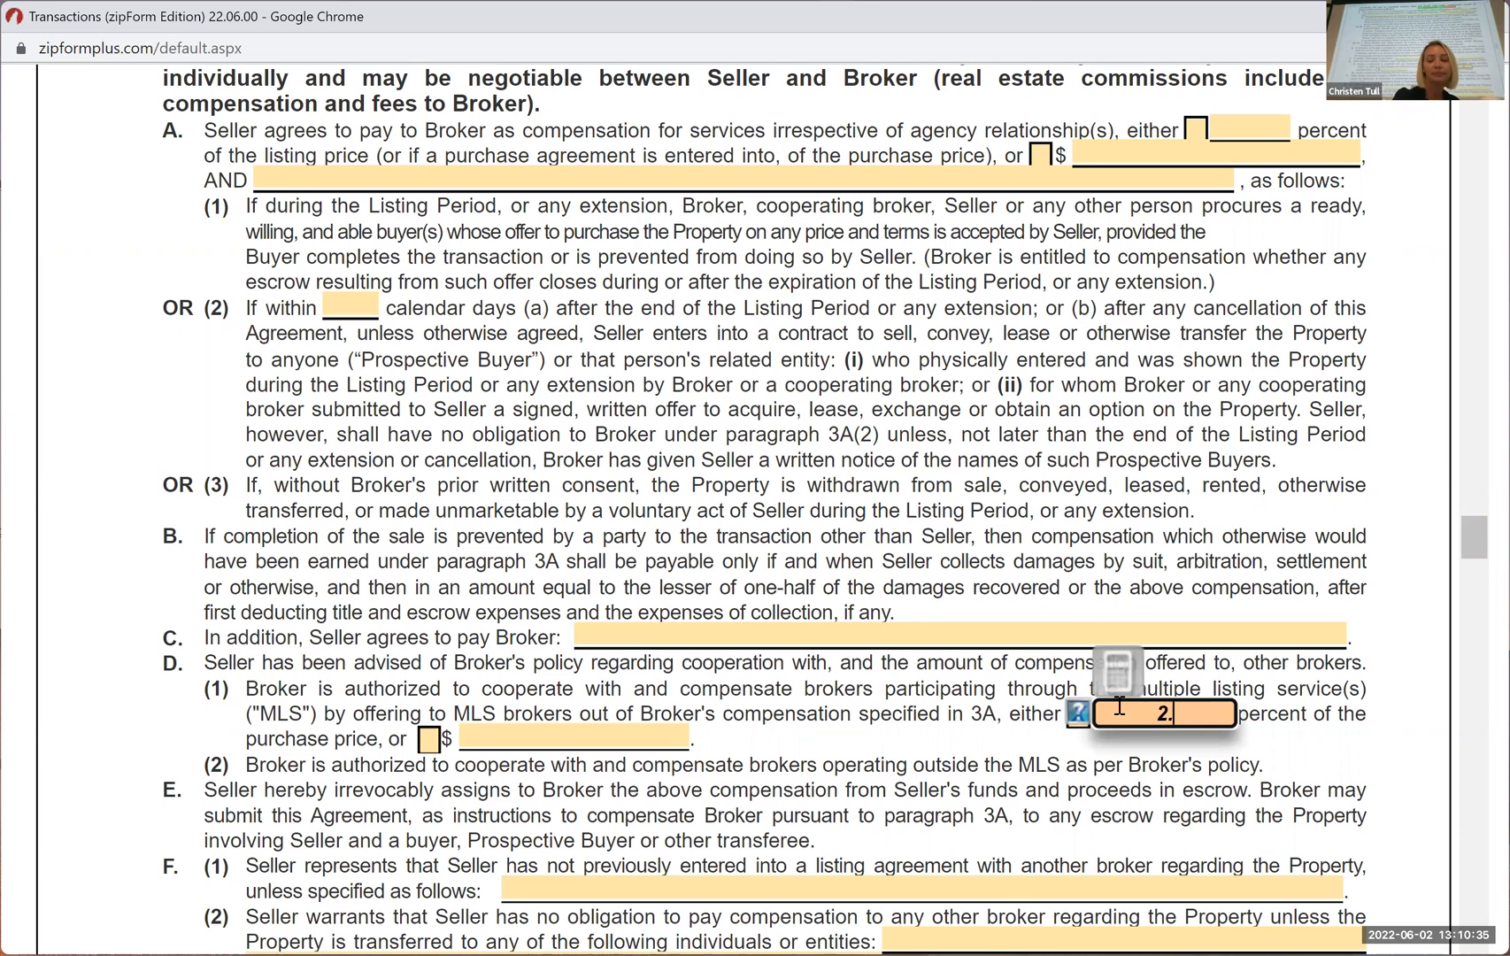
text(5)
click(1138, 772)
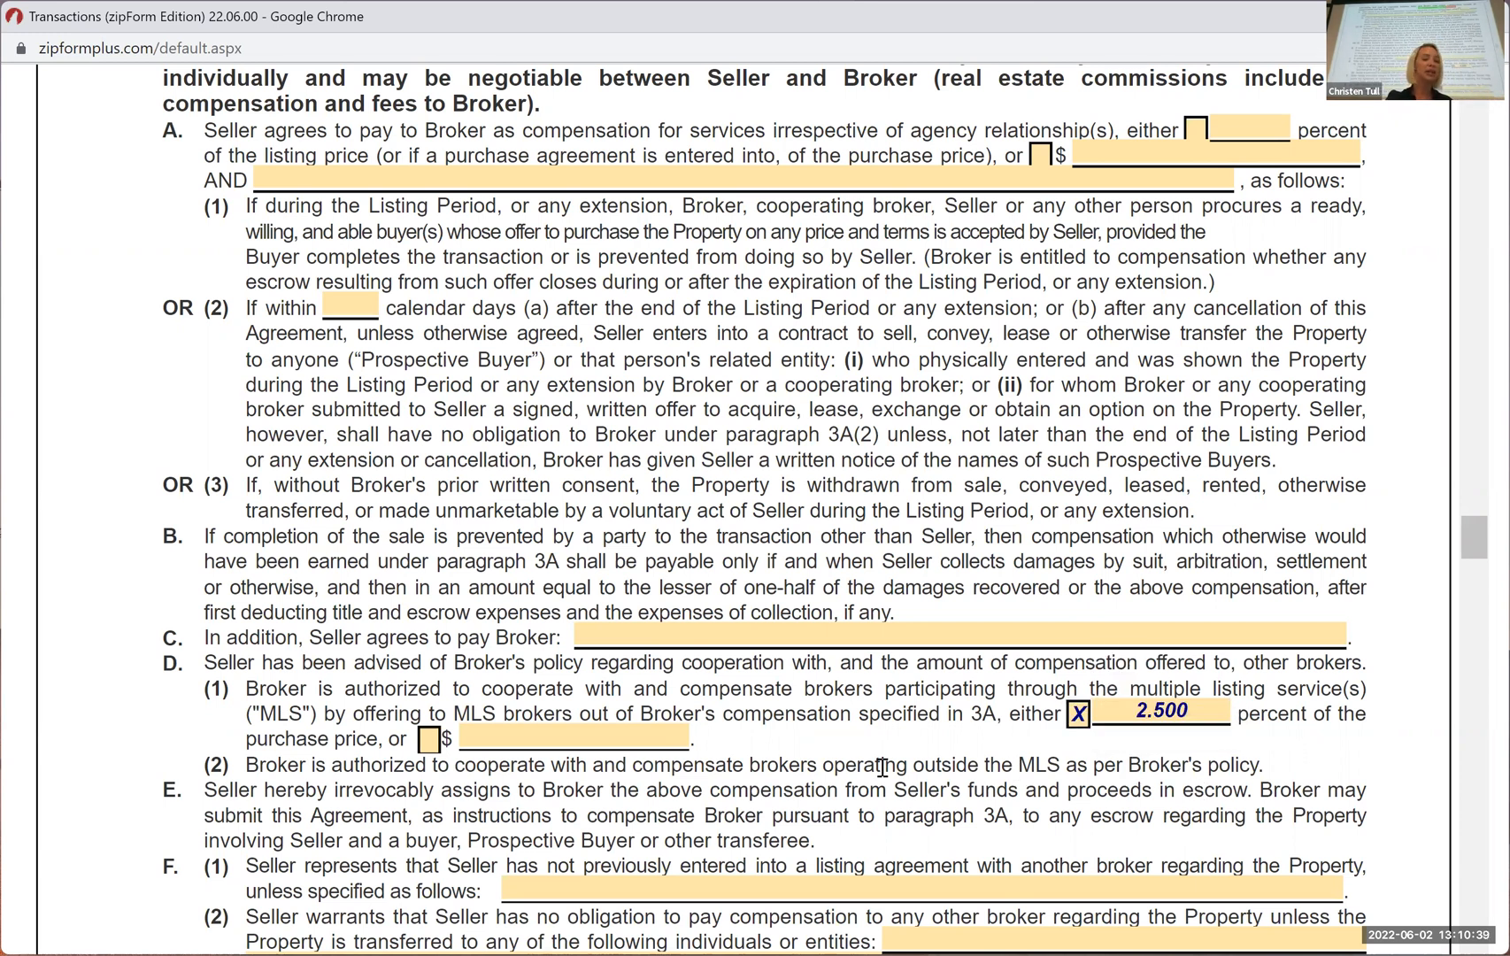
Review paragraphs 3E and 3F to the end of page 1, pointing out the prior listing agreement and excluded individuals or entities fields
scroll(991, 744, down, 1)
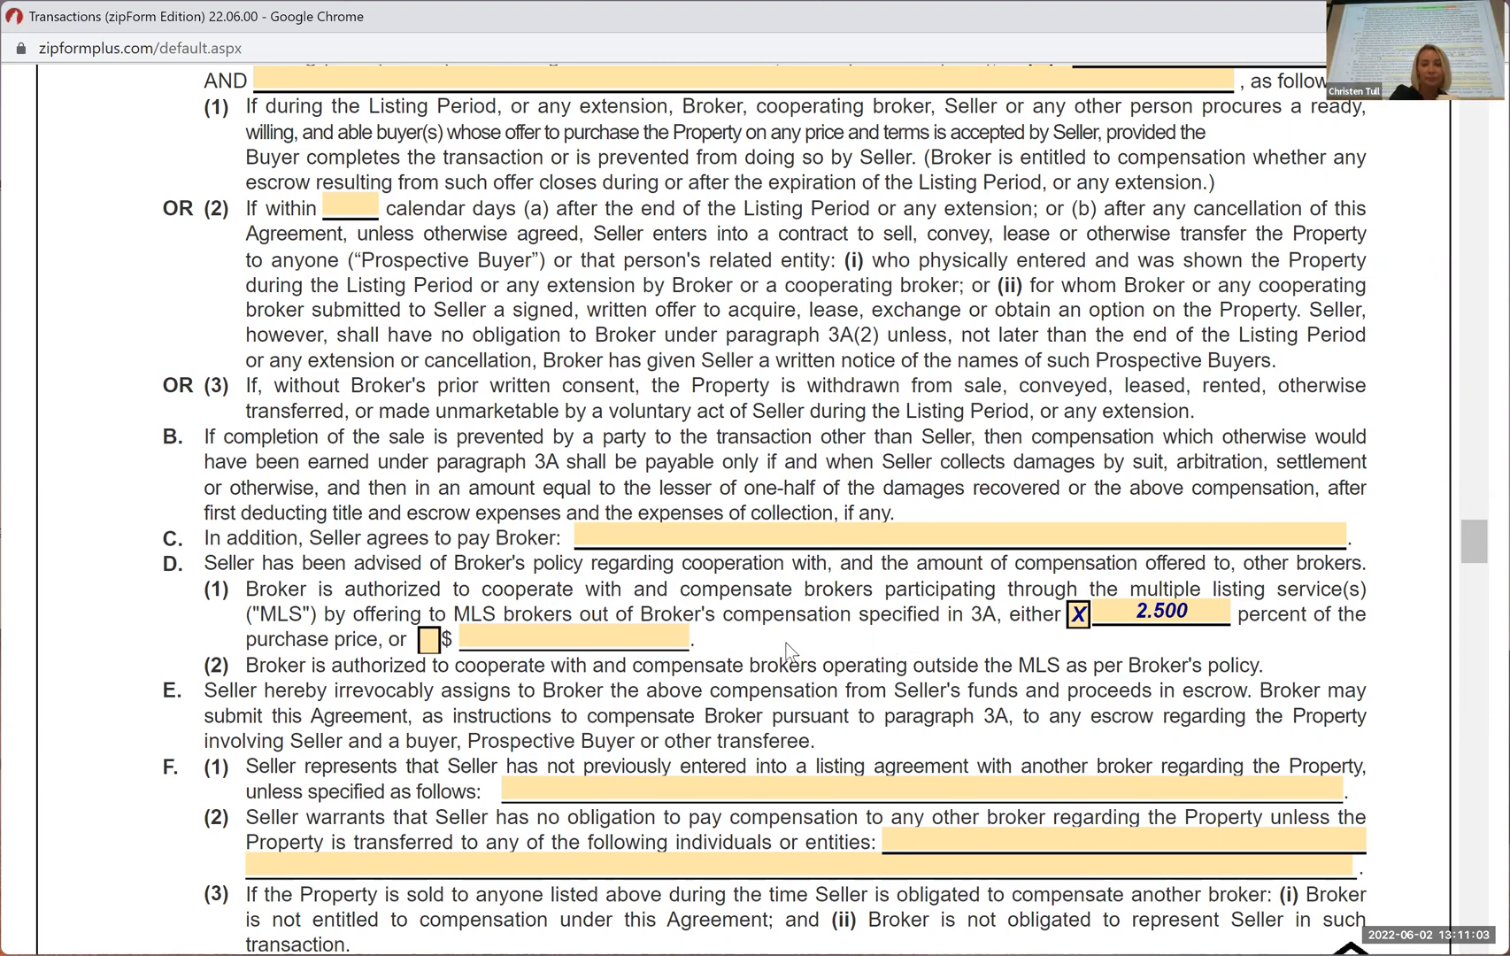
scroll(790, 650, down, 1)
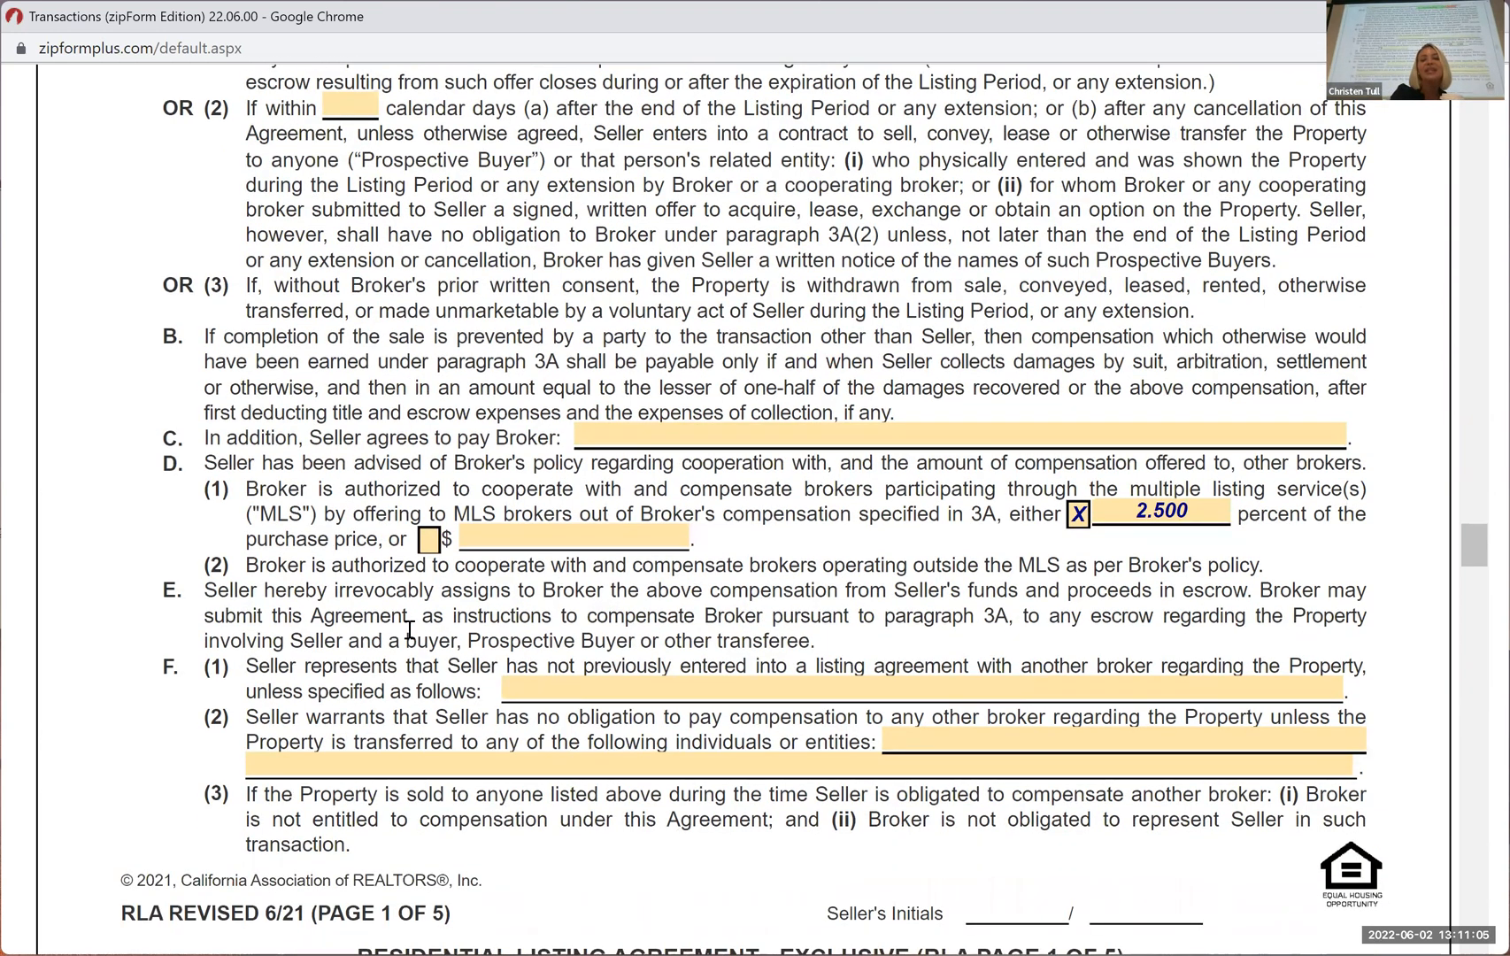
scroll(410, 630, down, 1)
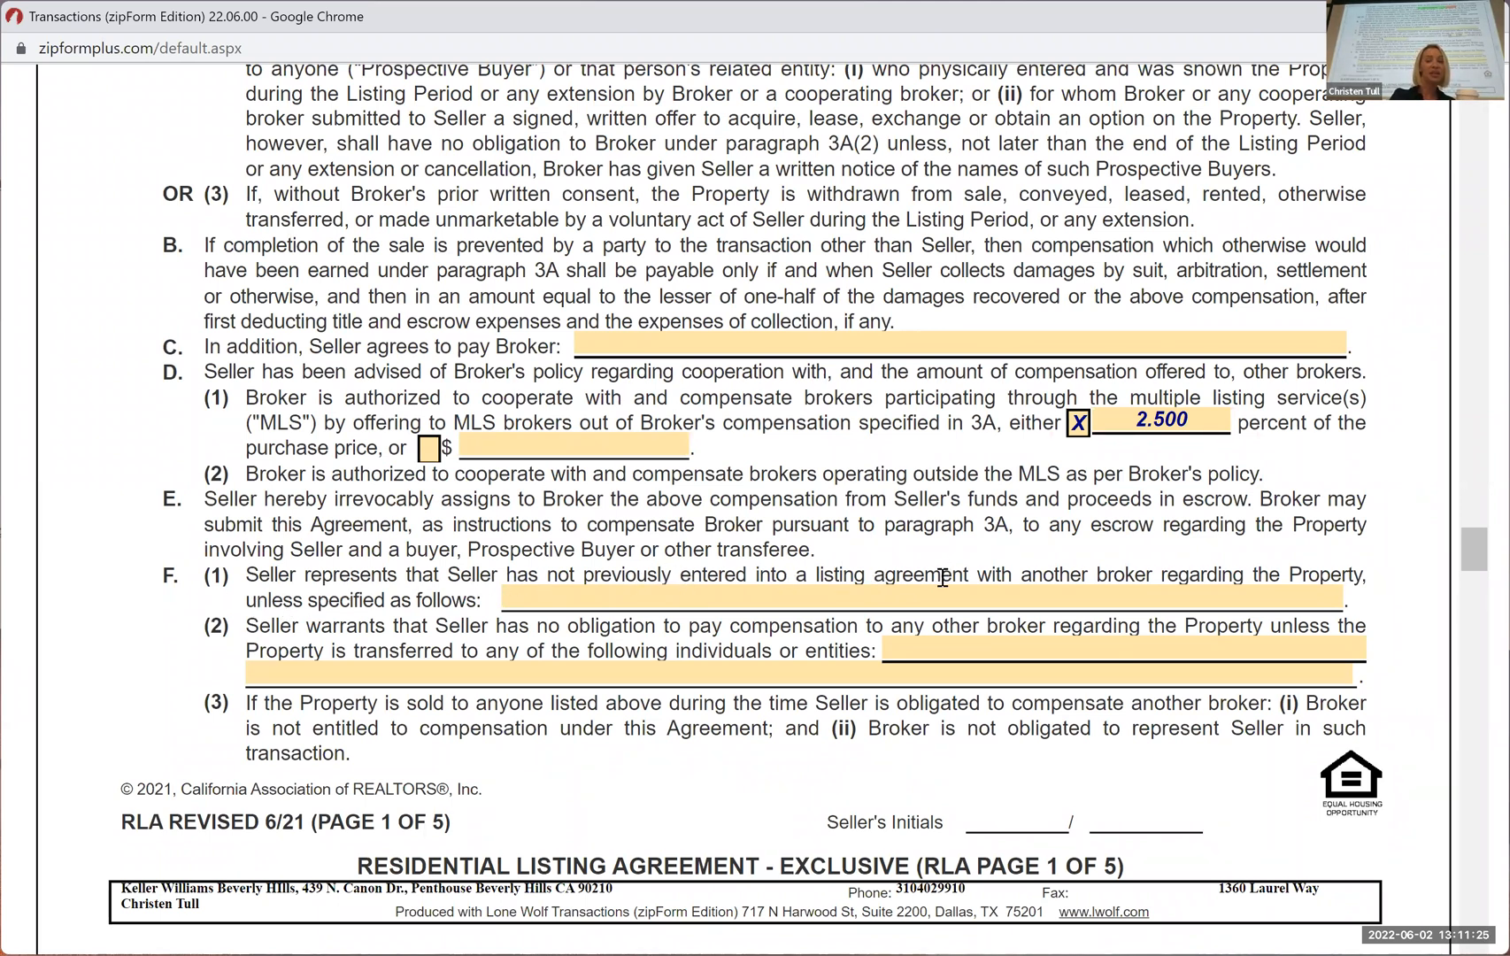
click(588, 601)
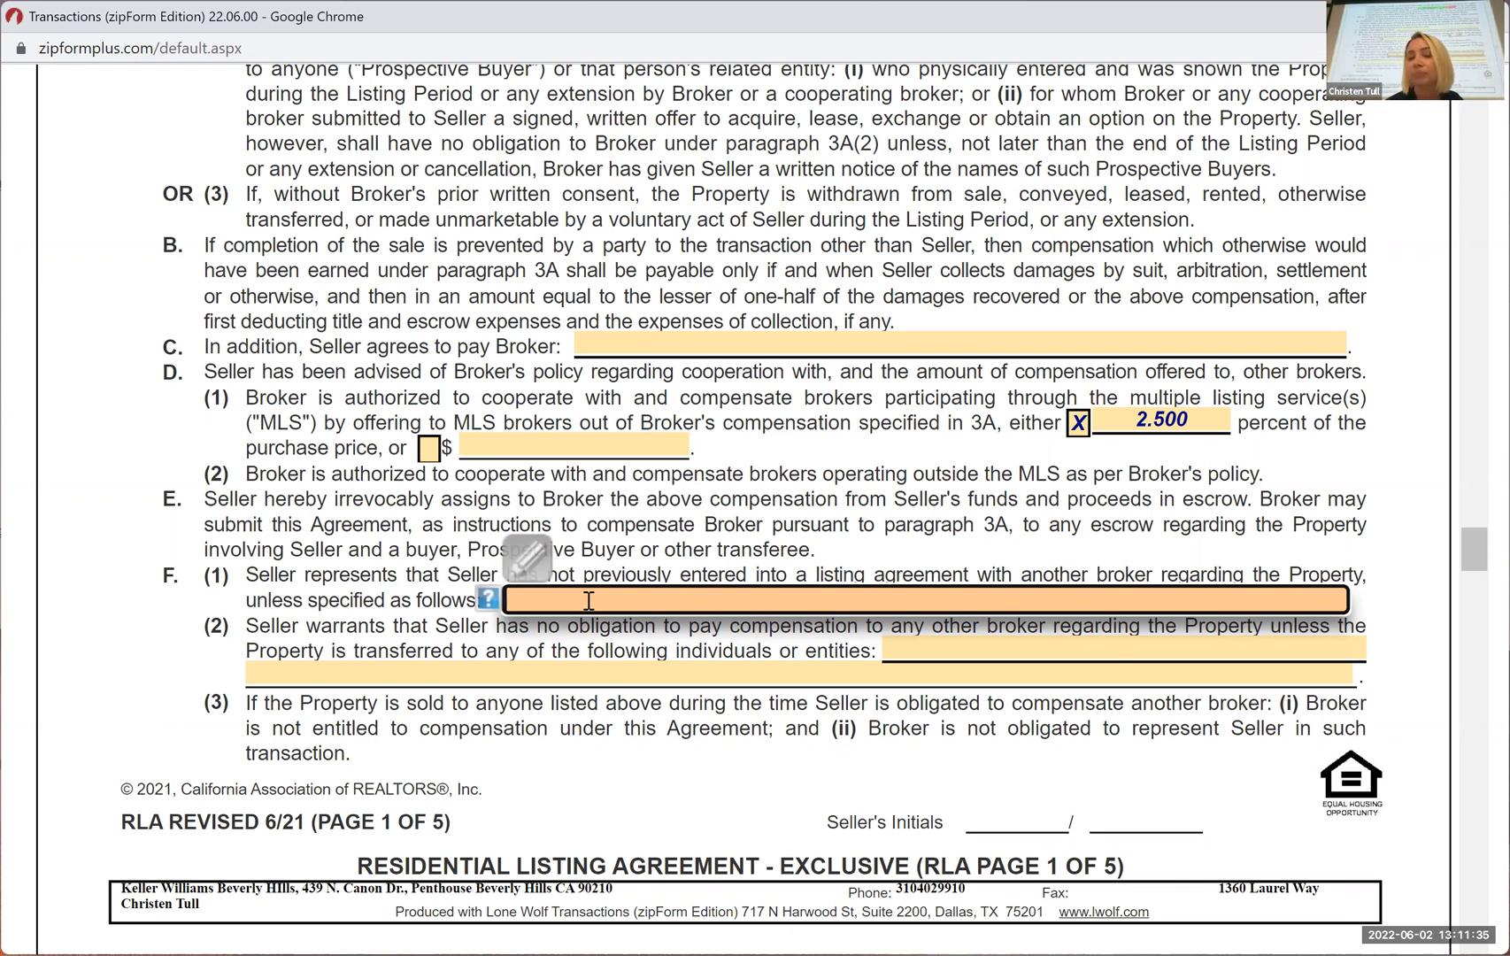
click(473, 635)
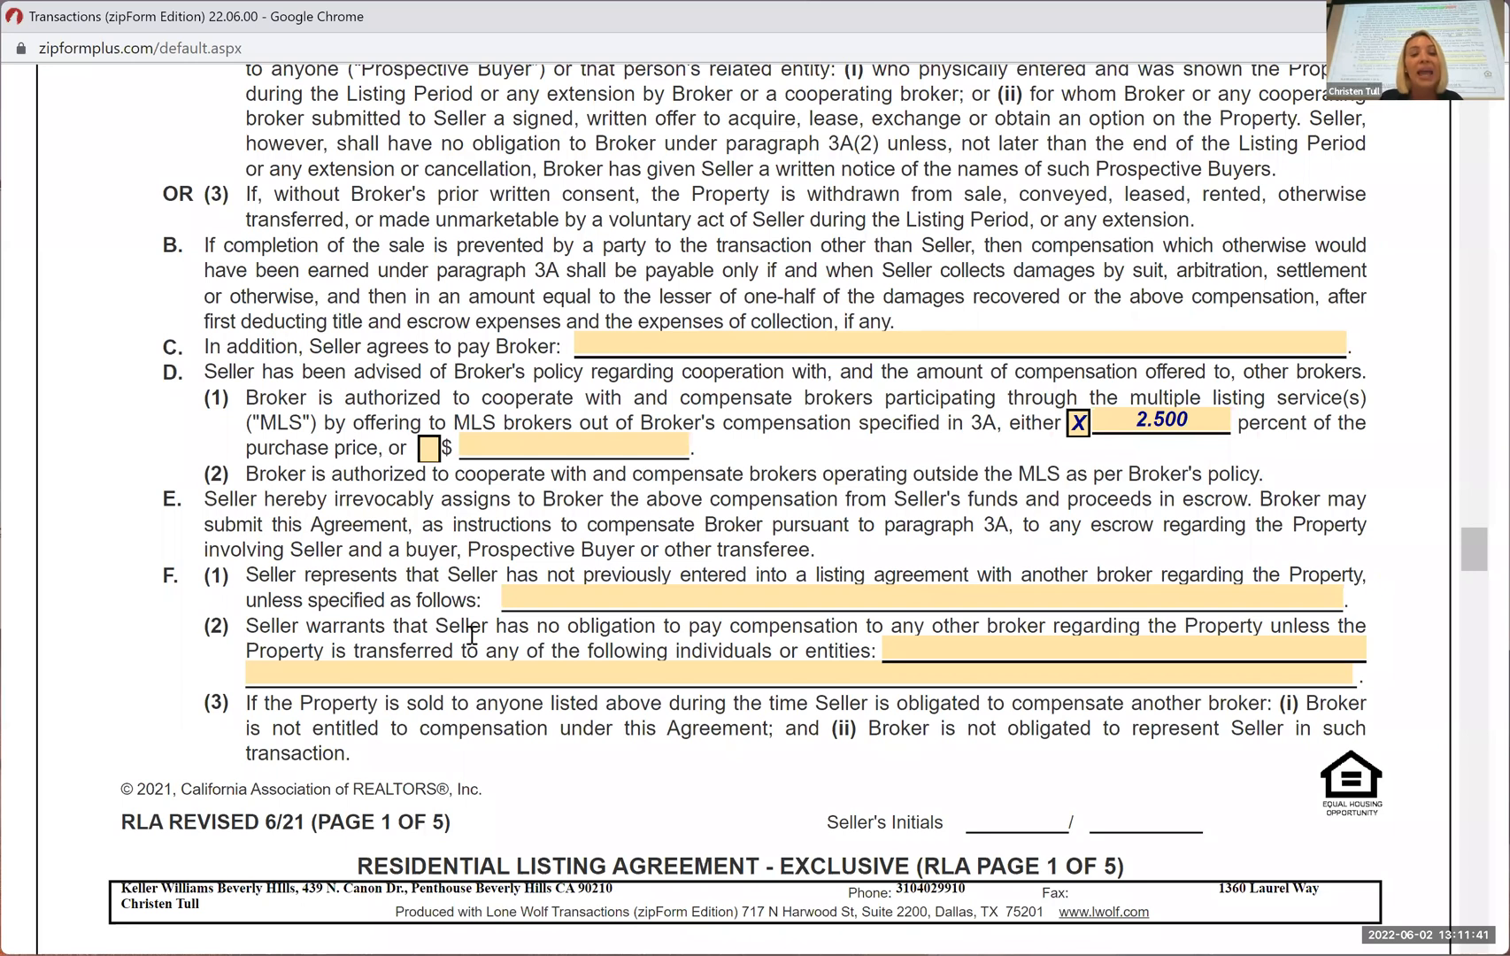
click(539, 595)
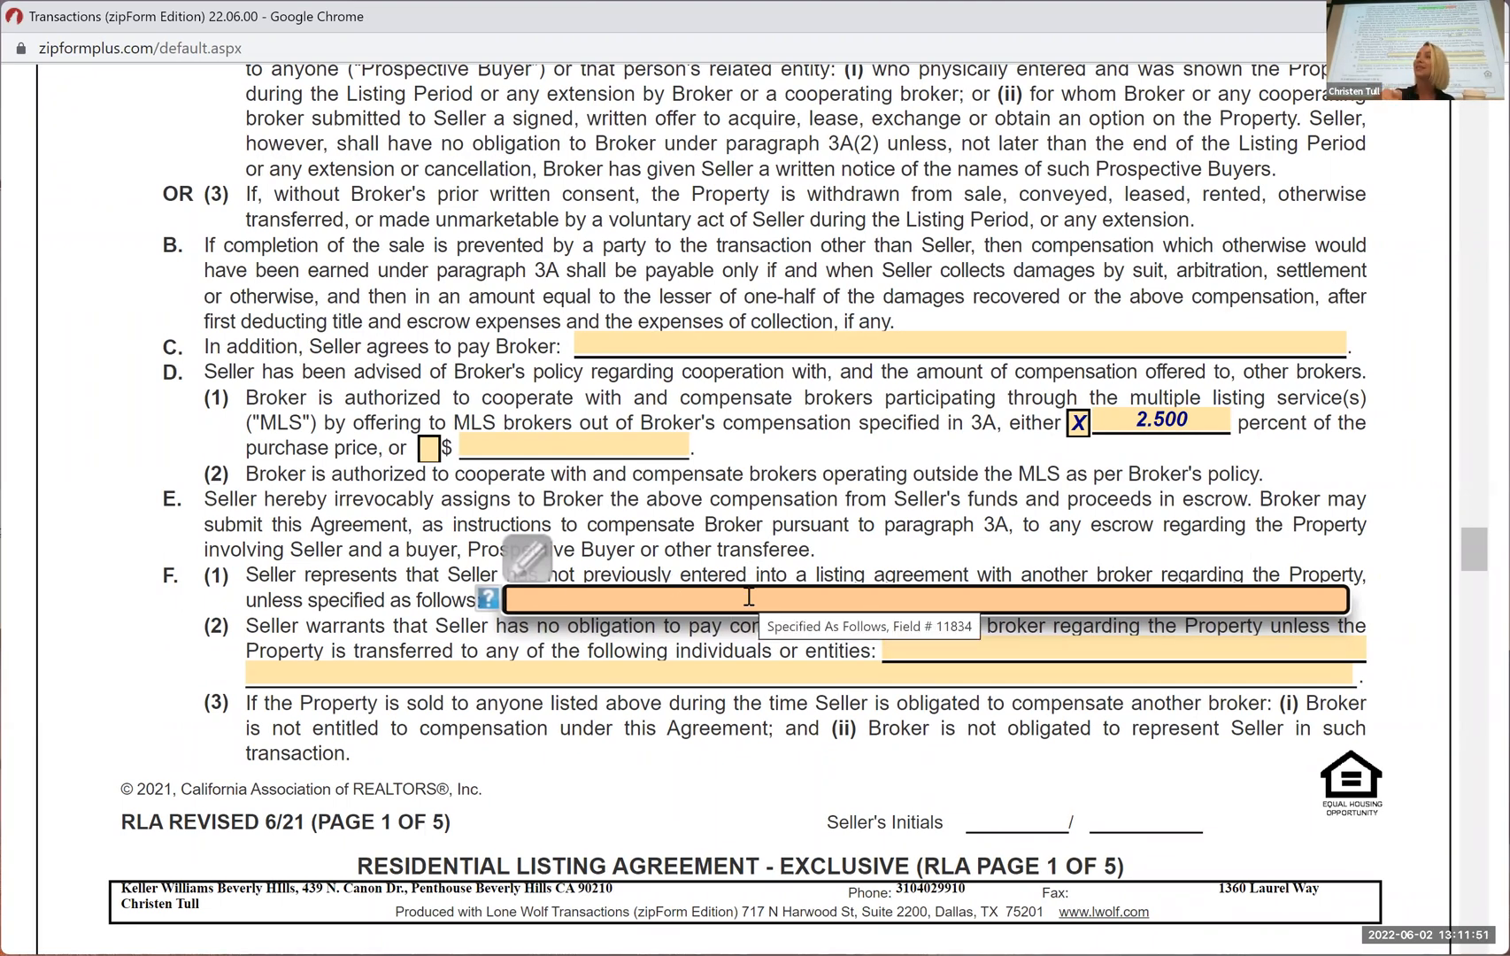
click(832, 520)
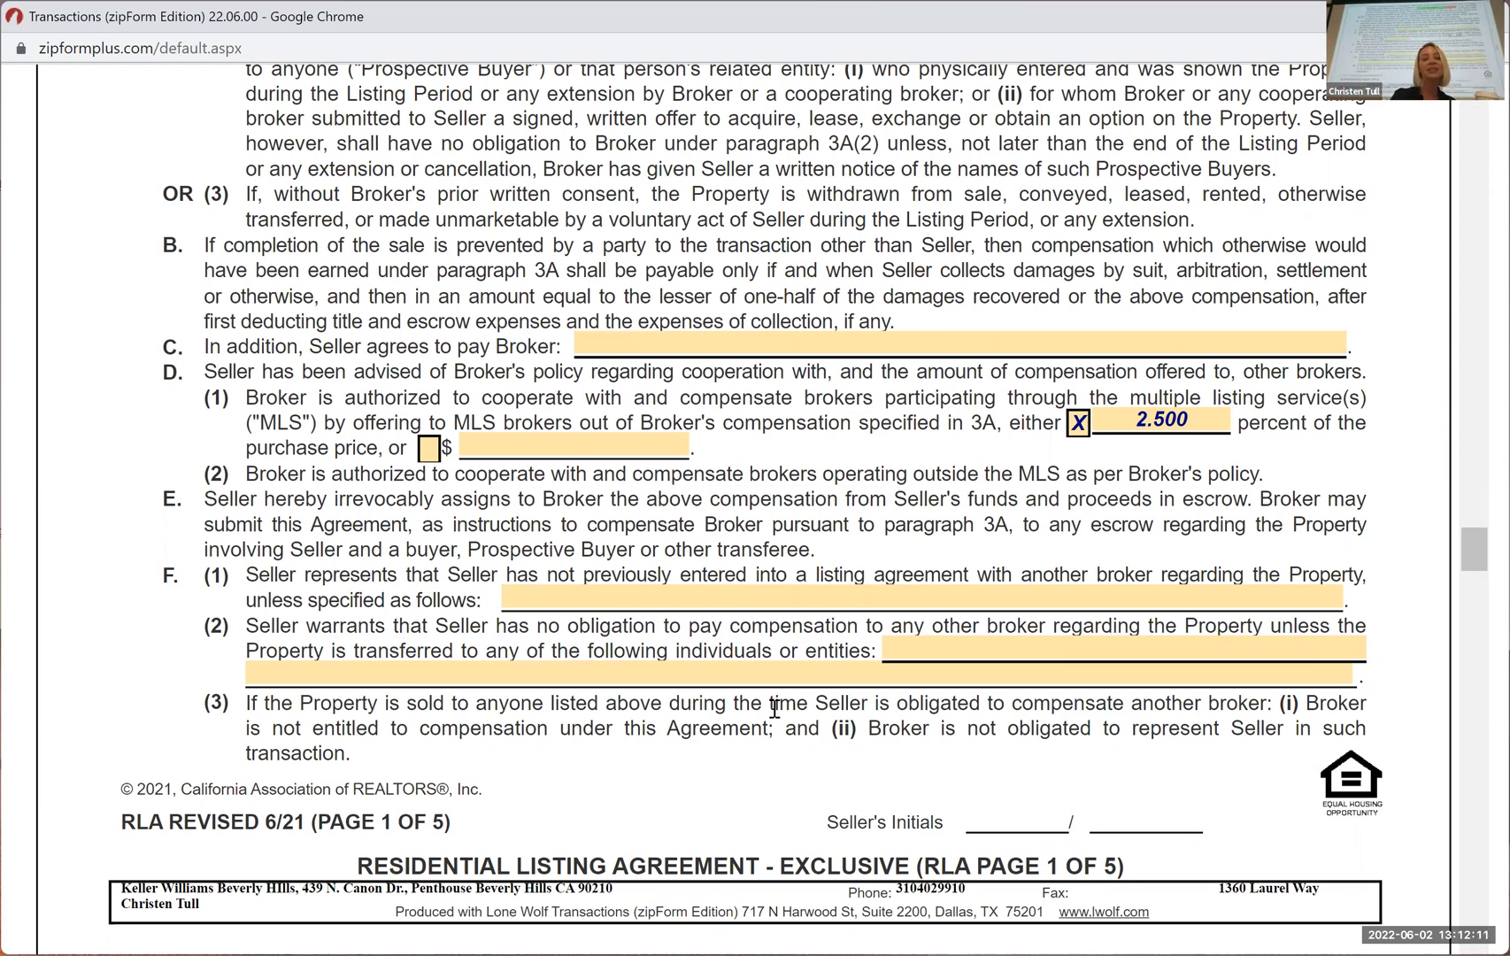
click(908, 648)
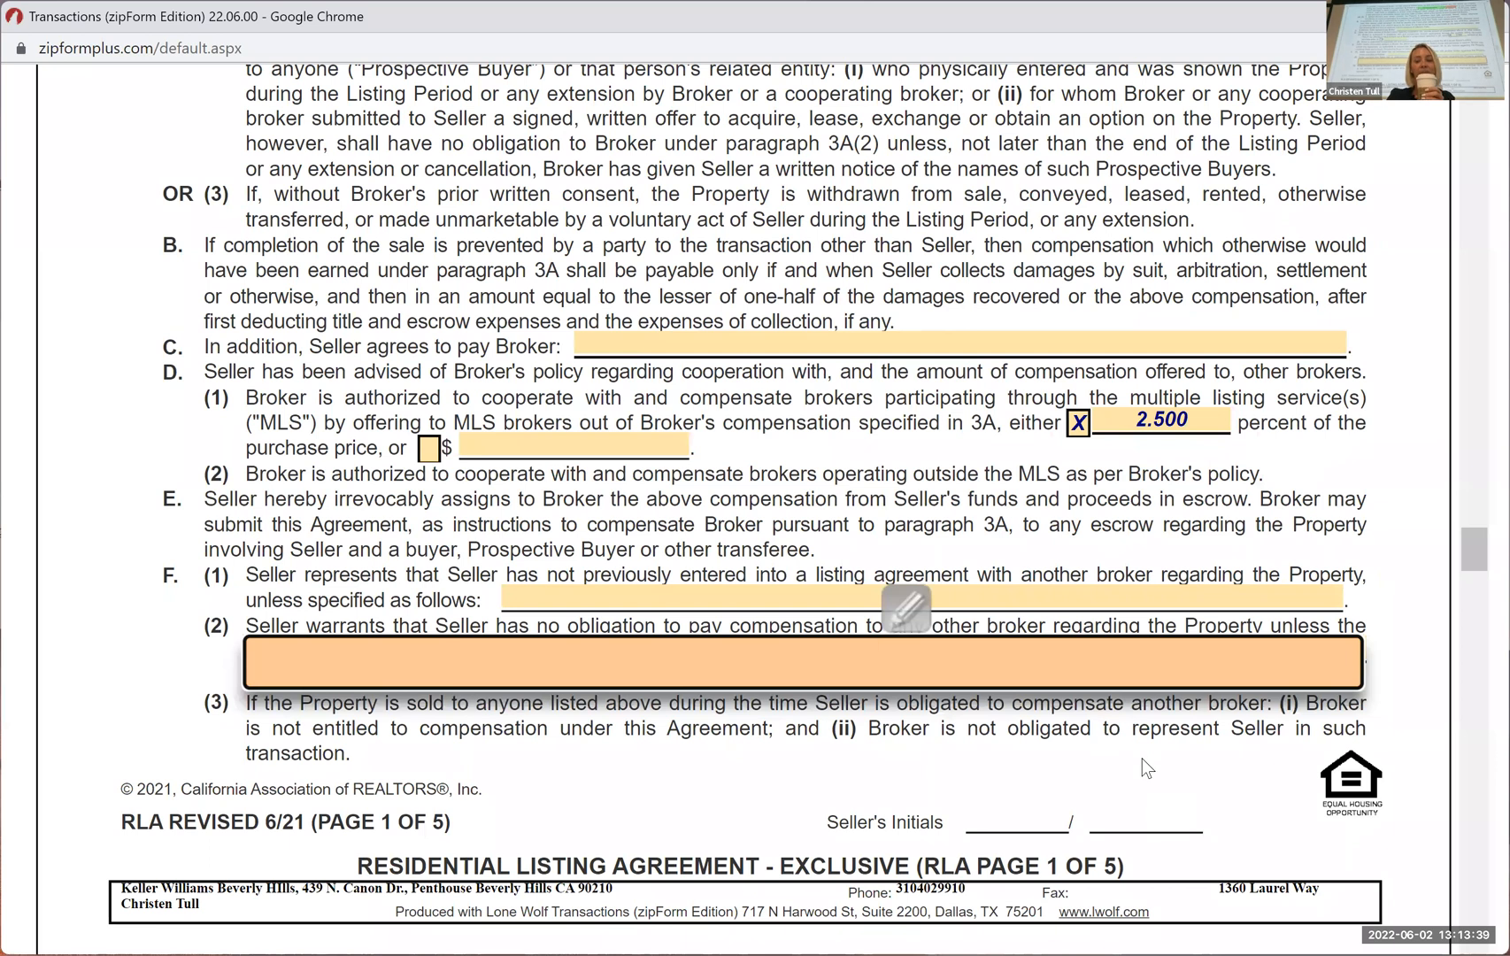
scroll(1142, 761, down, 1)
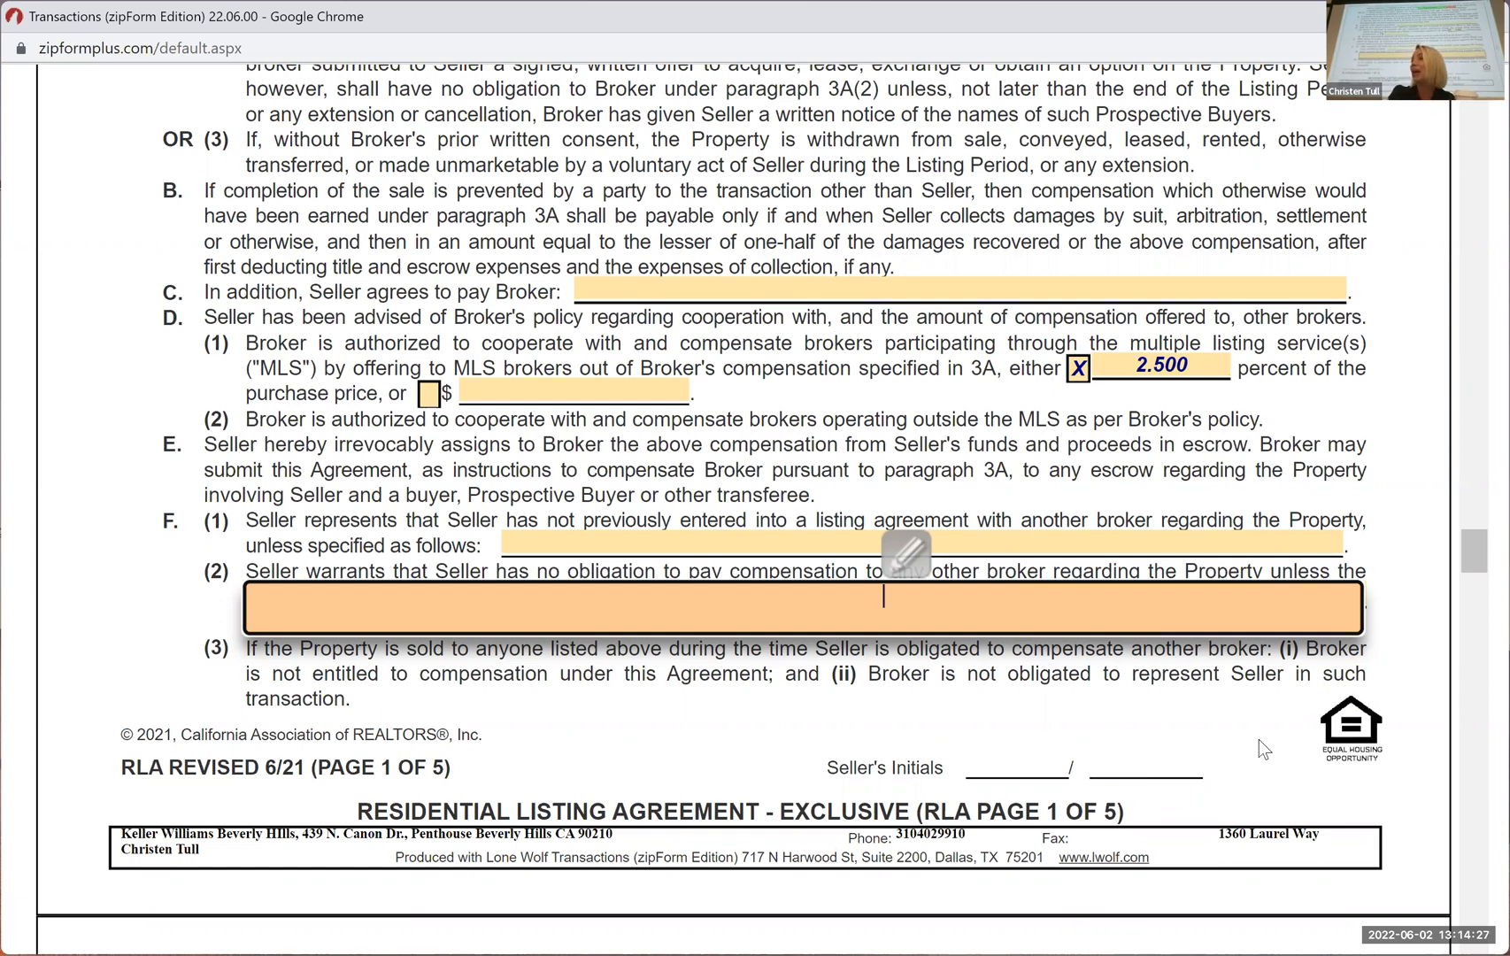
Examine page 2 of the listing agreement, from the excluded, included, leased and liened items through the Multiple Listing Service section
scroll(1264, 749, down, 2)
scroll(1261, 744, down, 1)
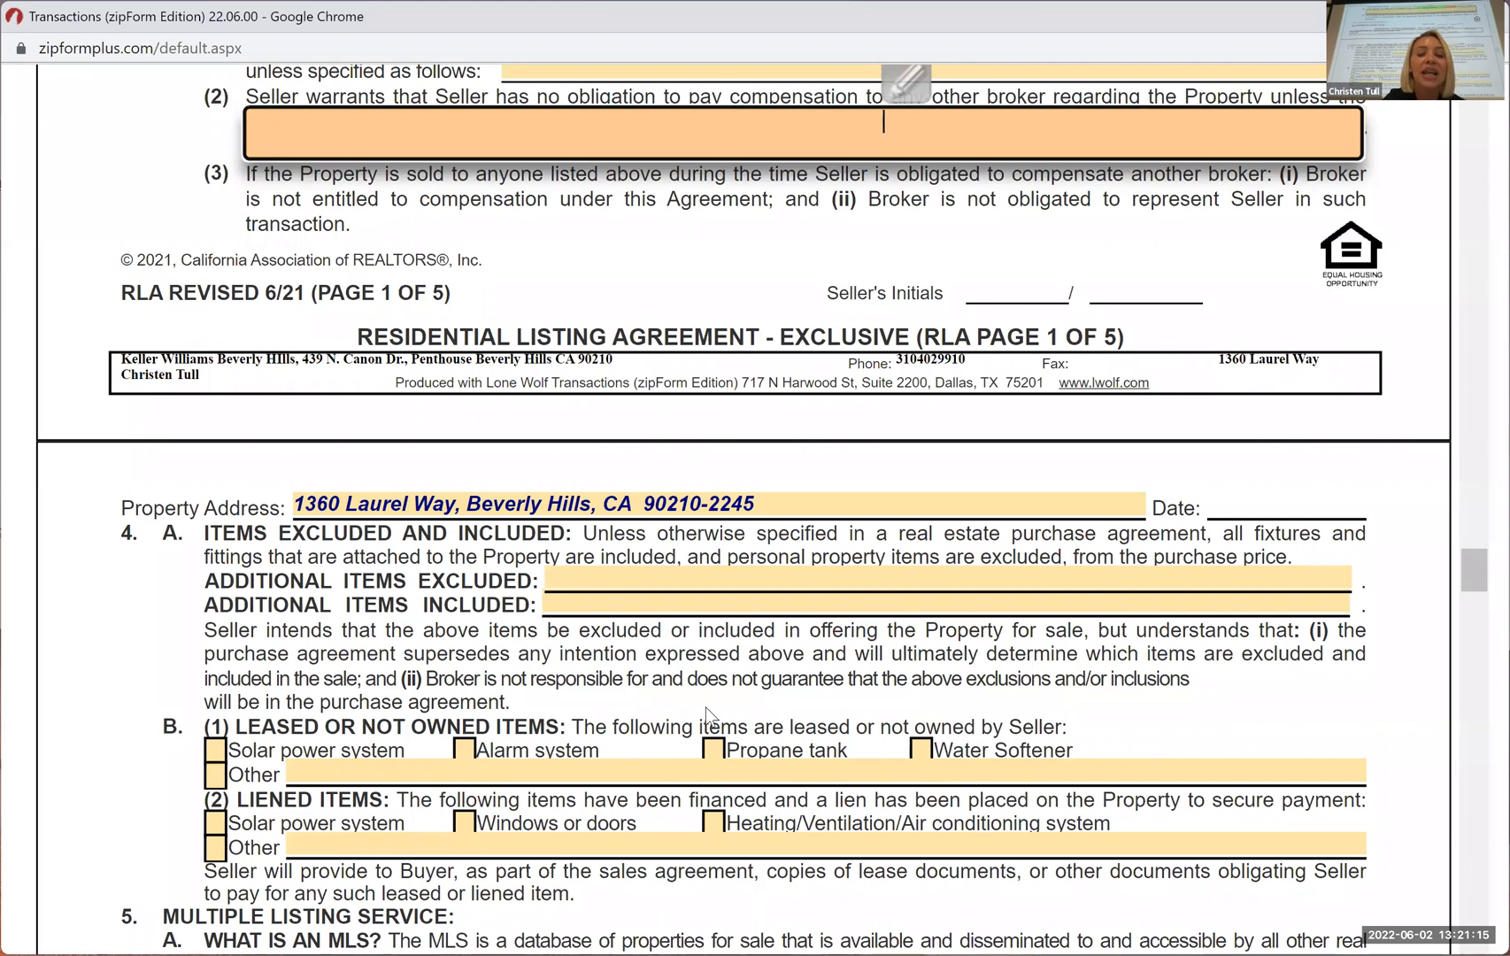
scroll(1228, 625, down, 1)
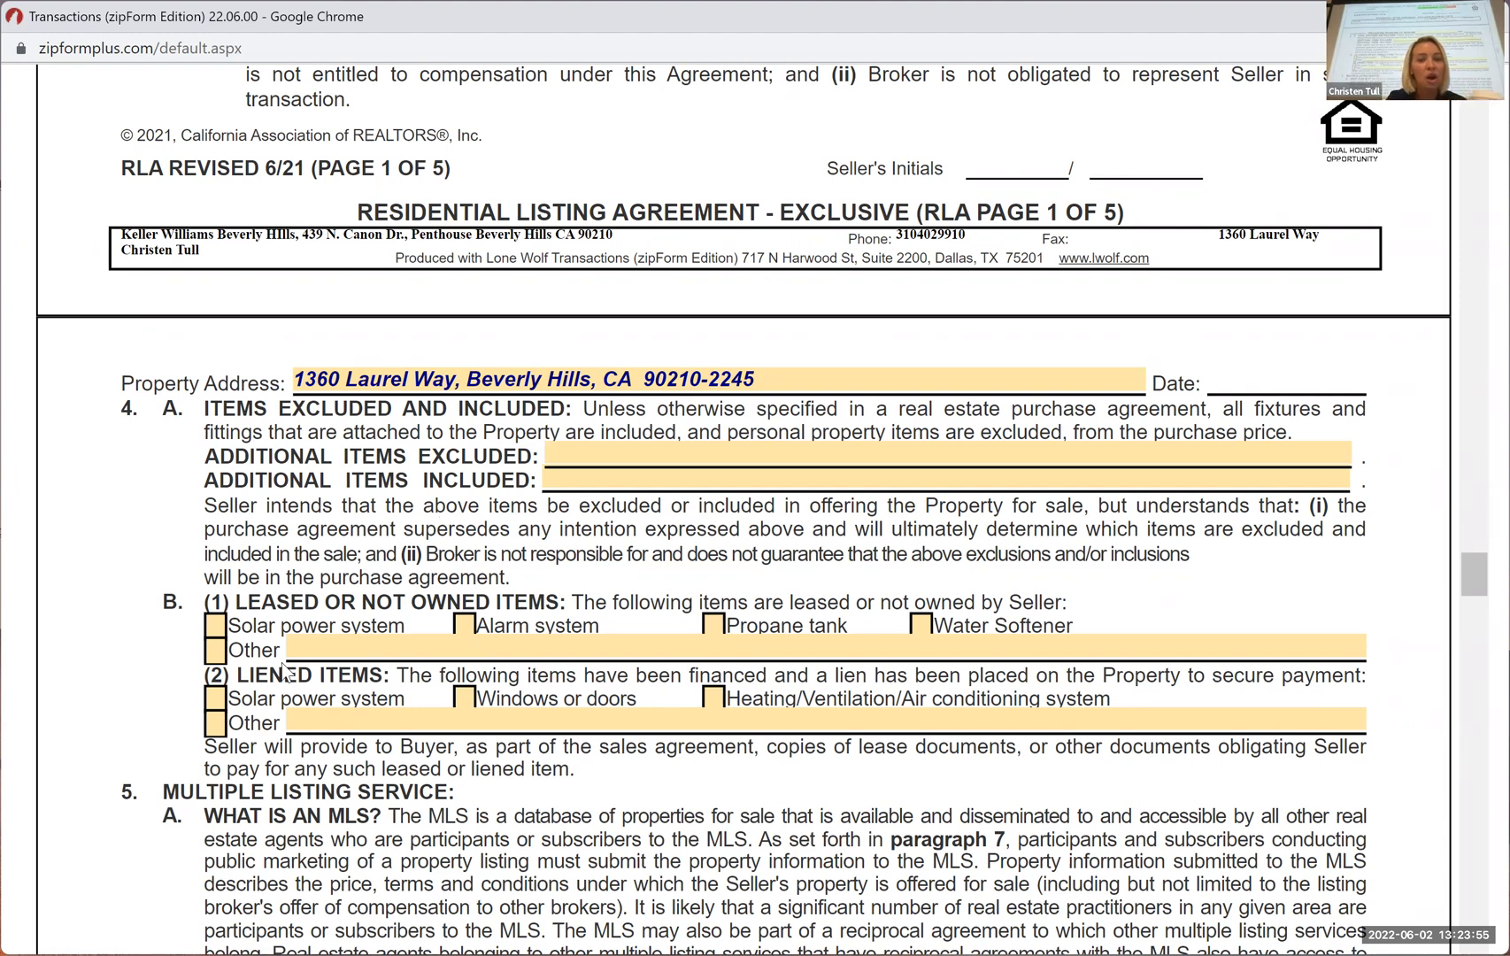
scroll(482, 757, down, 2)
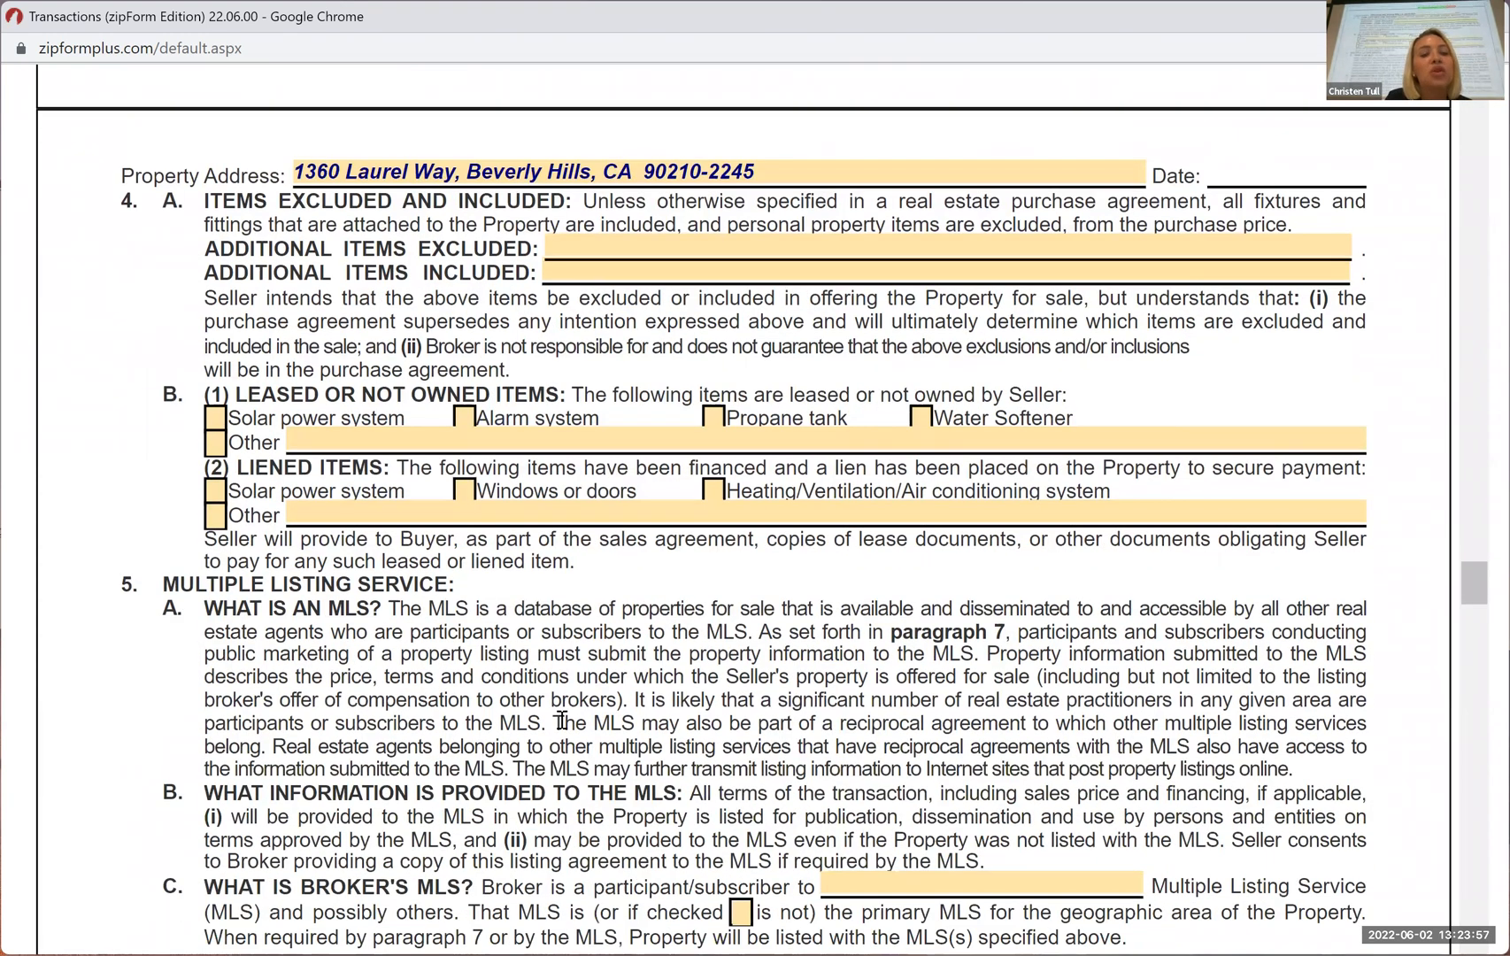
scroll(561, 720, down, 2)
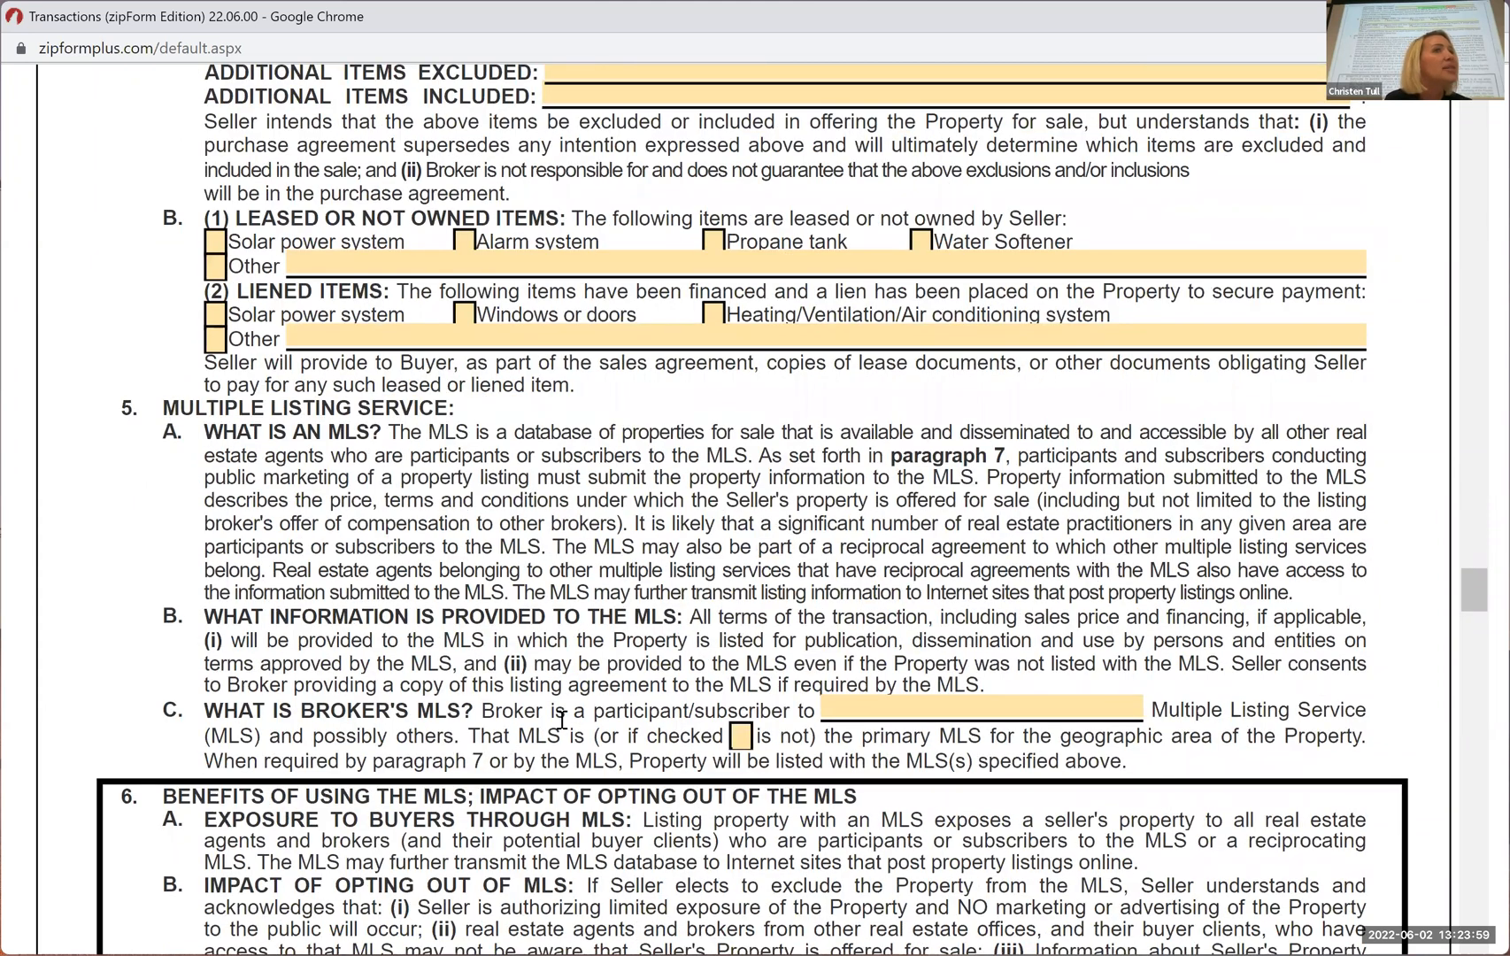
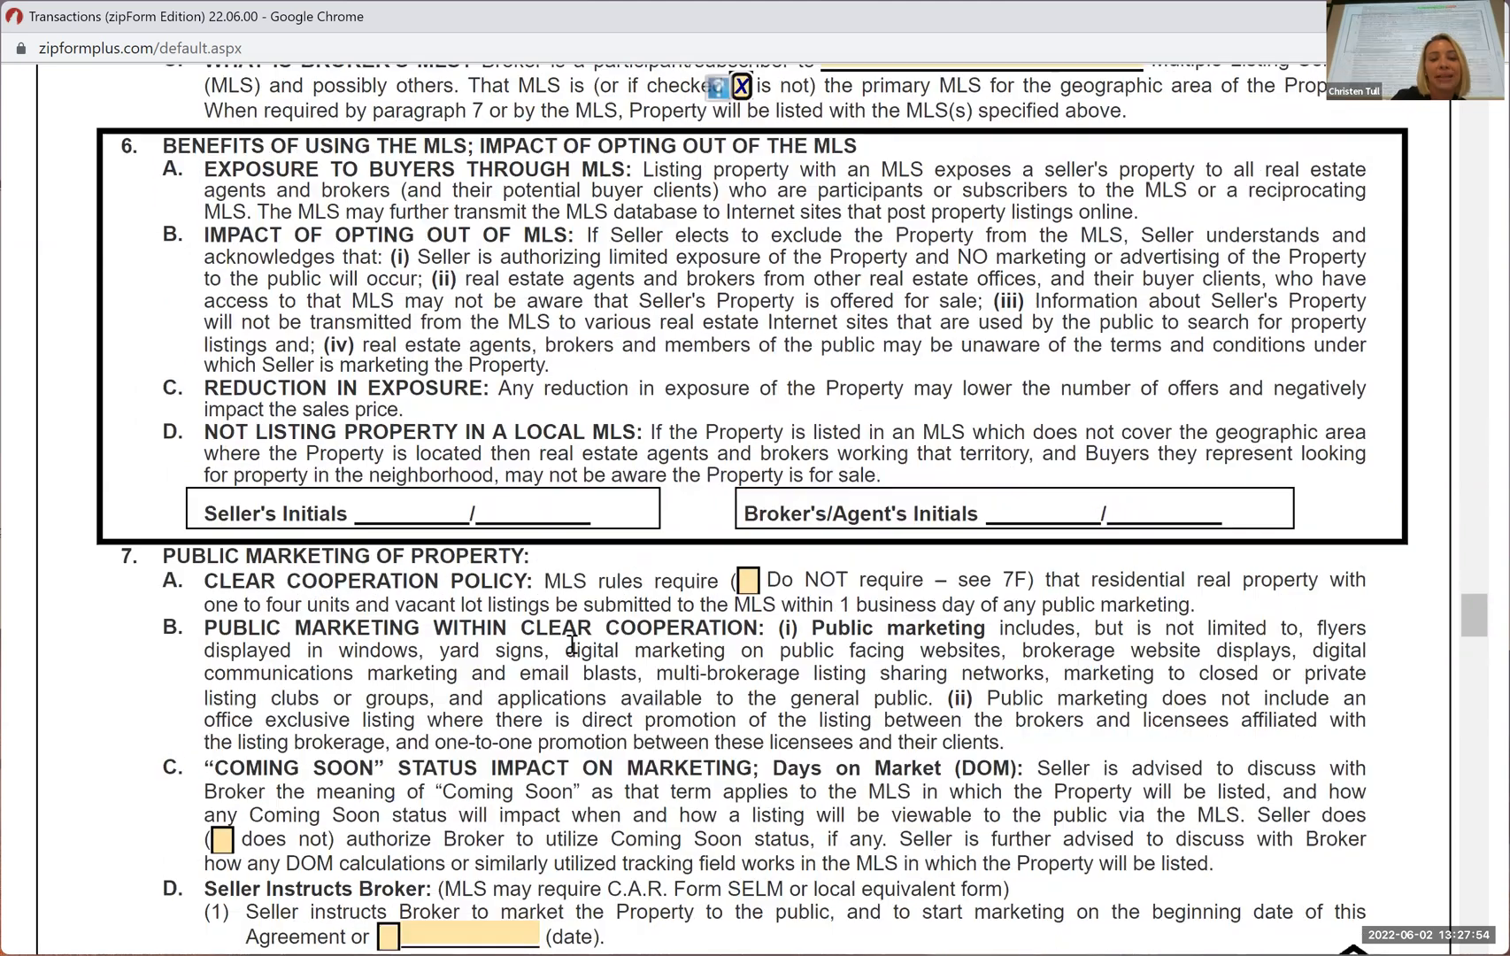
scroll(719, 304, down, 2)
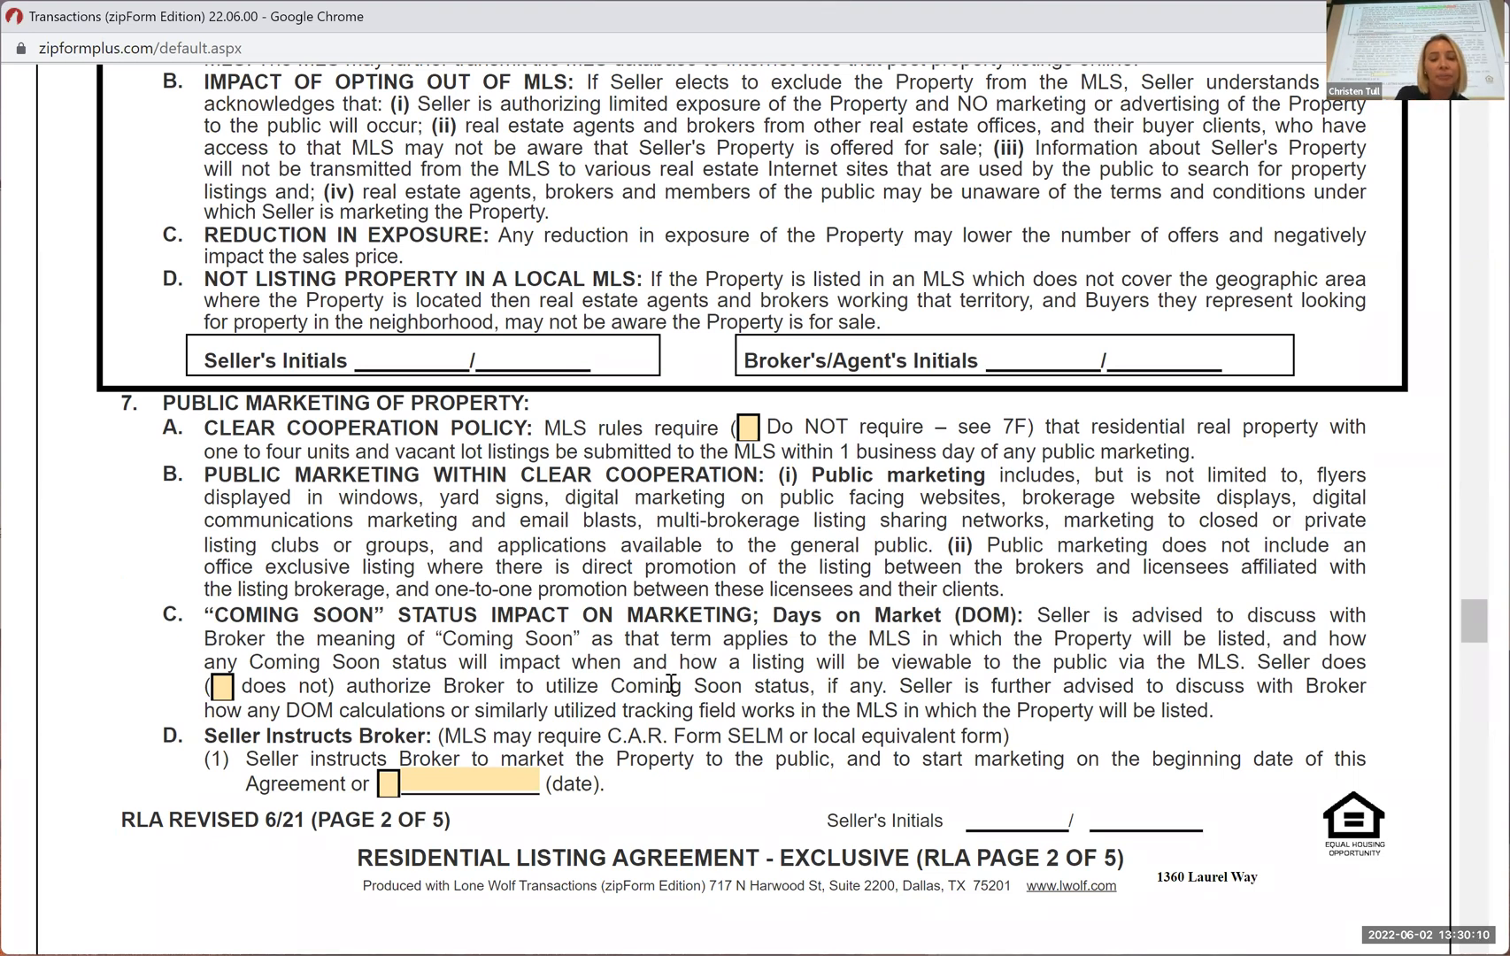
Review paragraphs 7A to 7D on public marketing and highlight the C.A.R. Form SELM reference in paragraph 7D
scroll(470, 665, down, 1)
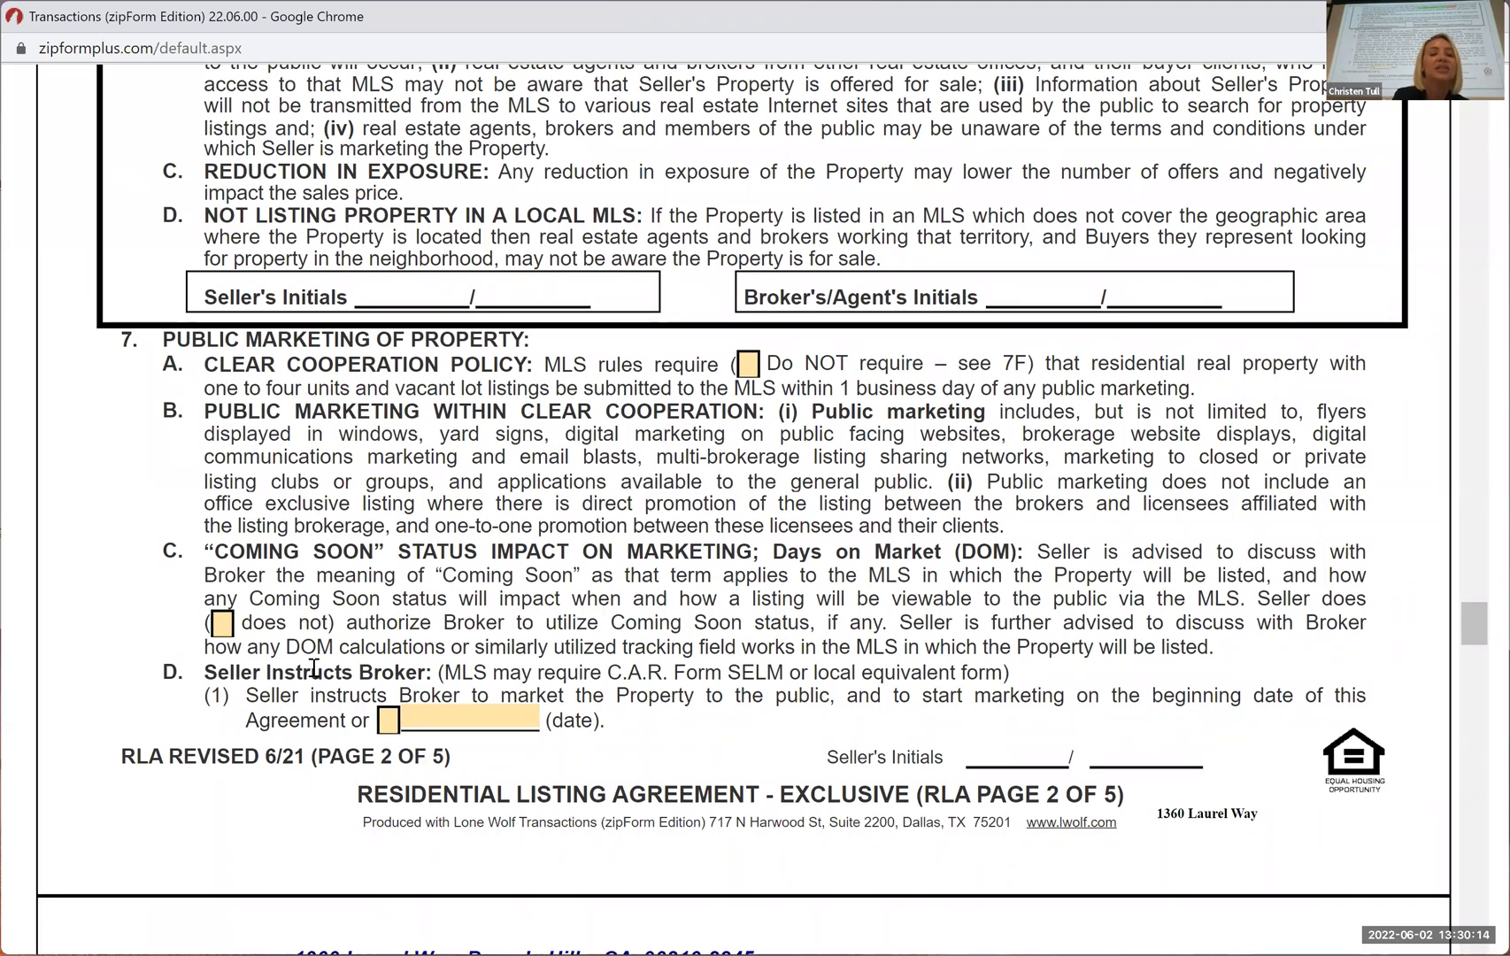
double_click(748, 671)
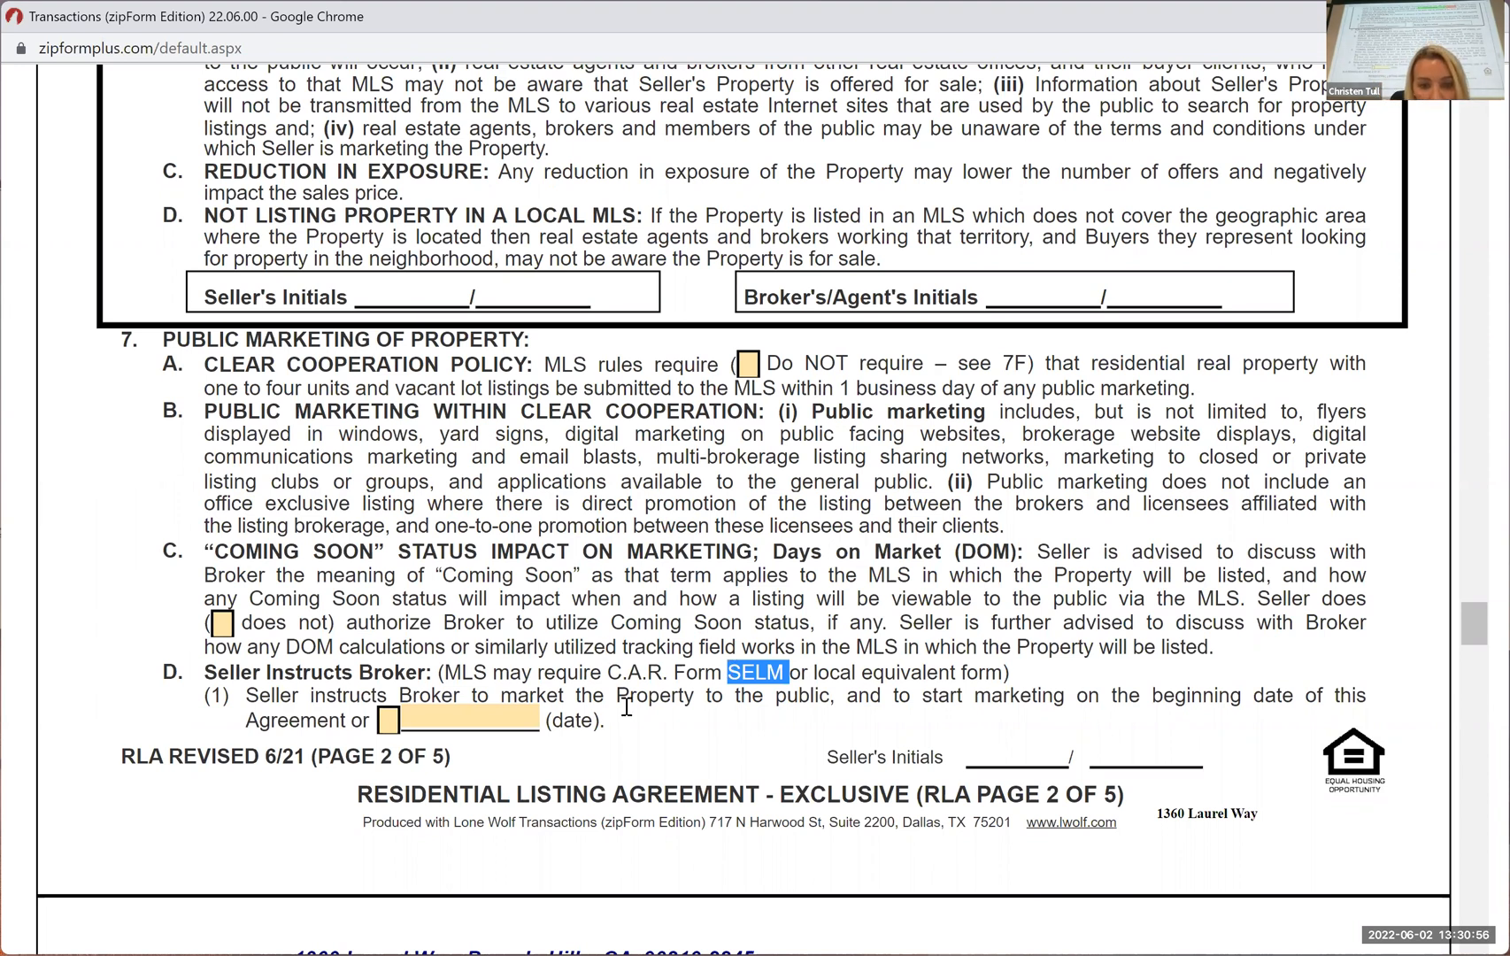
Examine the public marketing choices in paragraph 7, comparing the Coming Soon and 7D(1) options with 7D(2), 7E and 7F on page 3
scroll(628, 708, down, 5)
scroll(387, 489, down, 1)
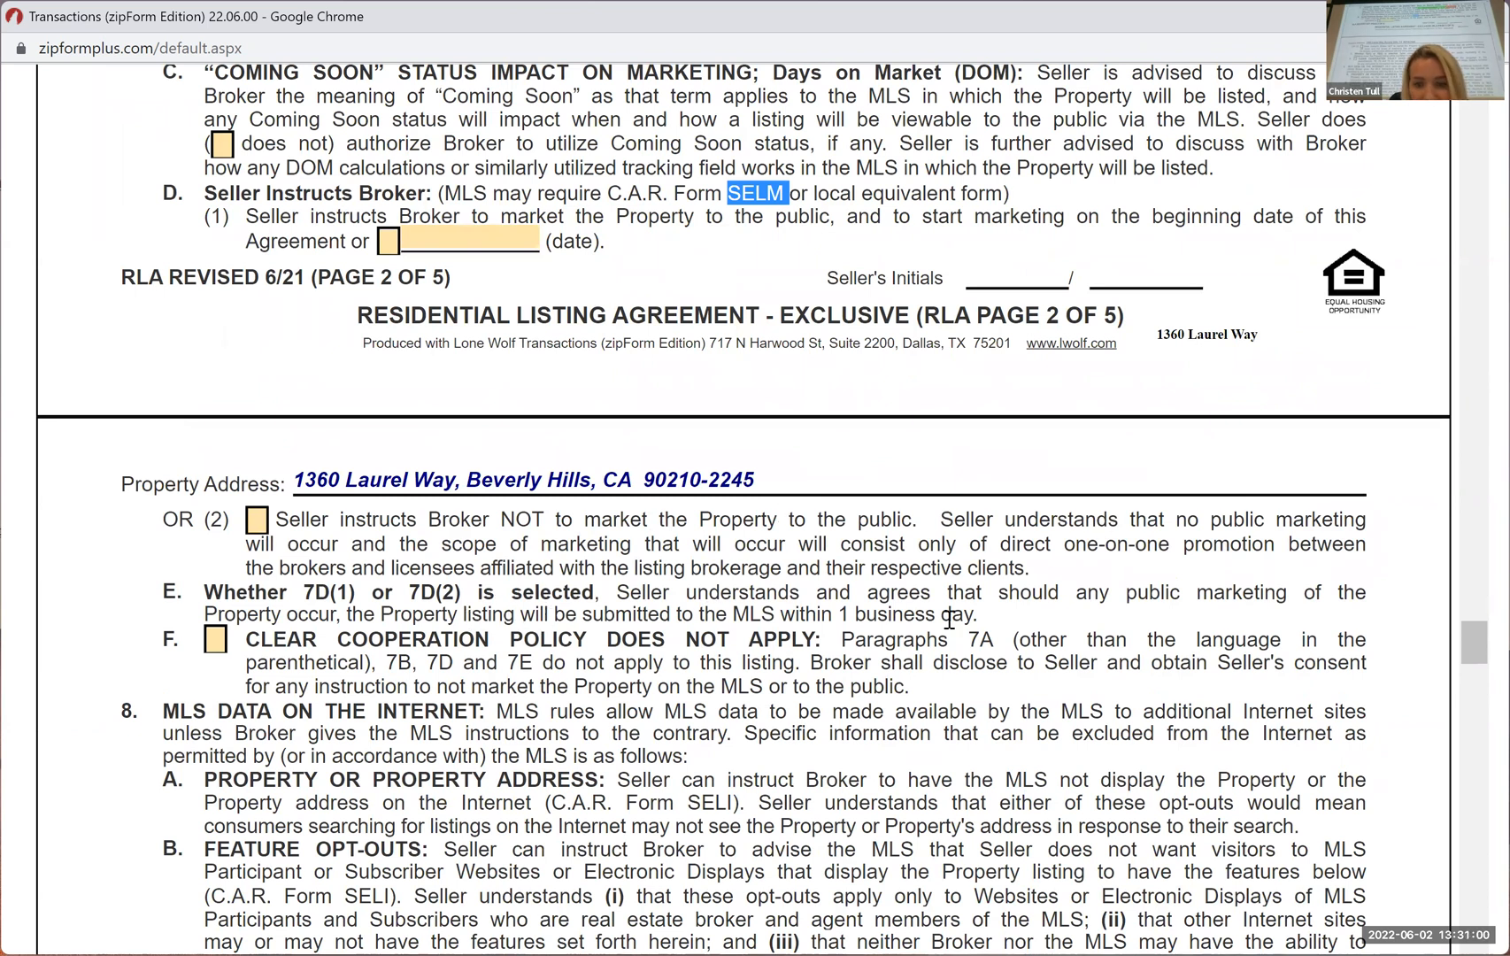
scroll(949, 620, down, 1)
scroll(949, 620, up, 1)
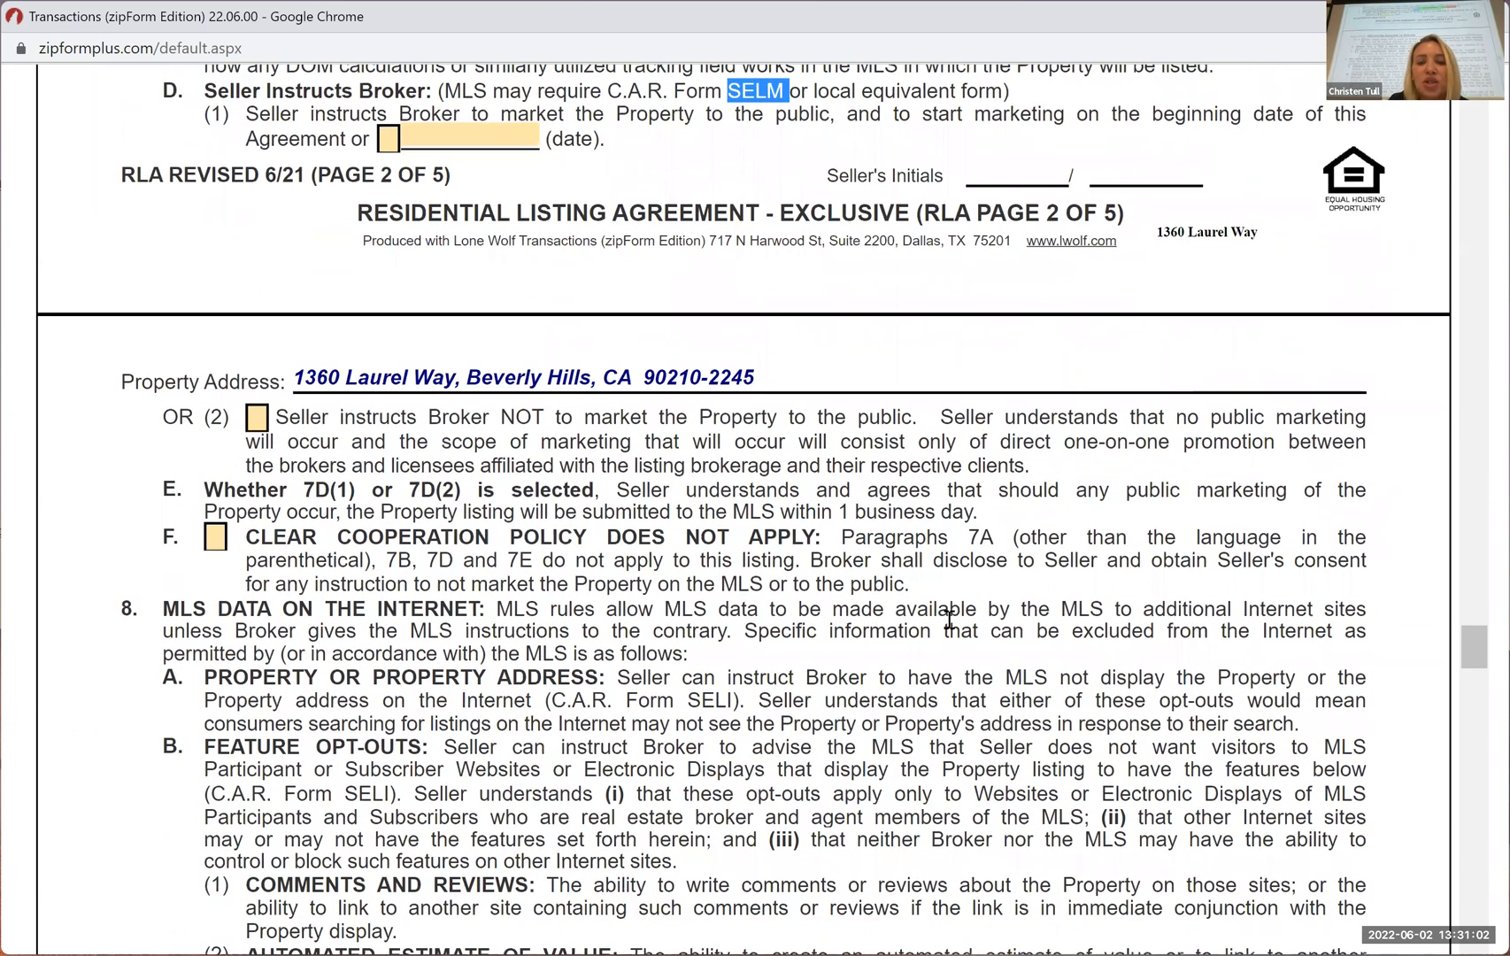
scroll(756, 604, down, 1)
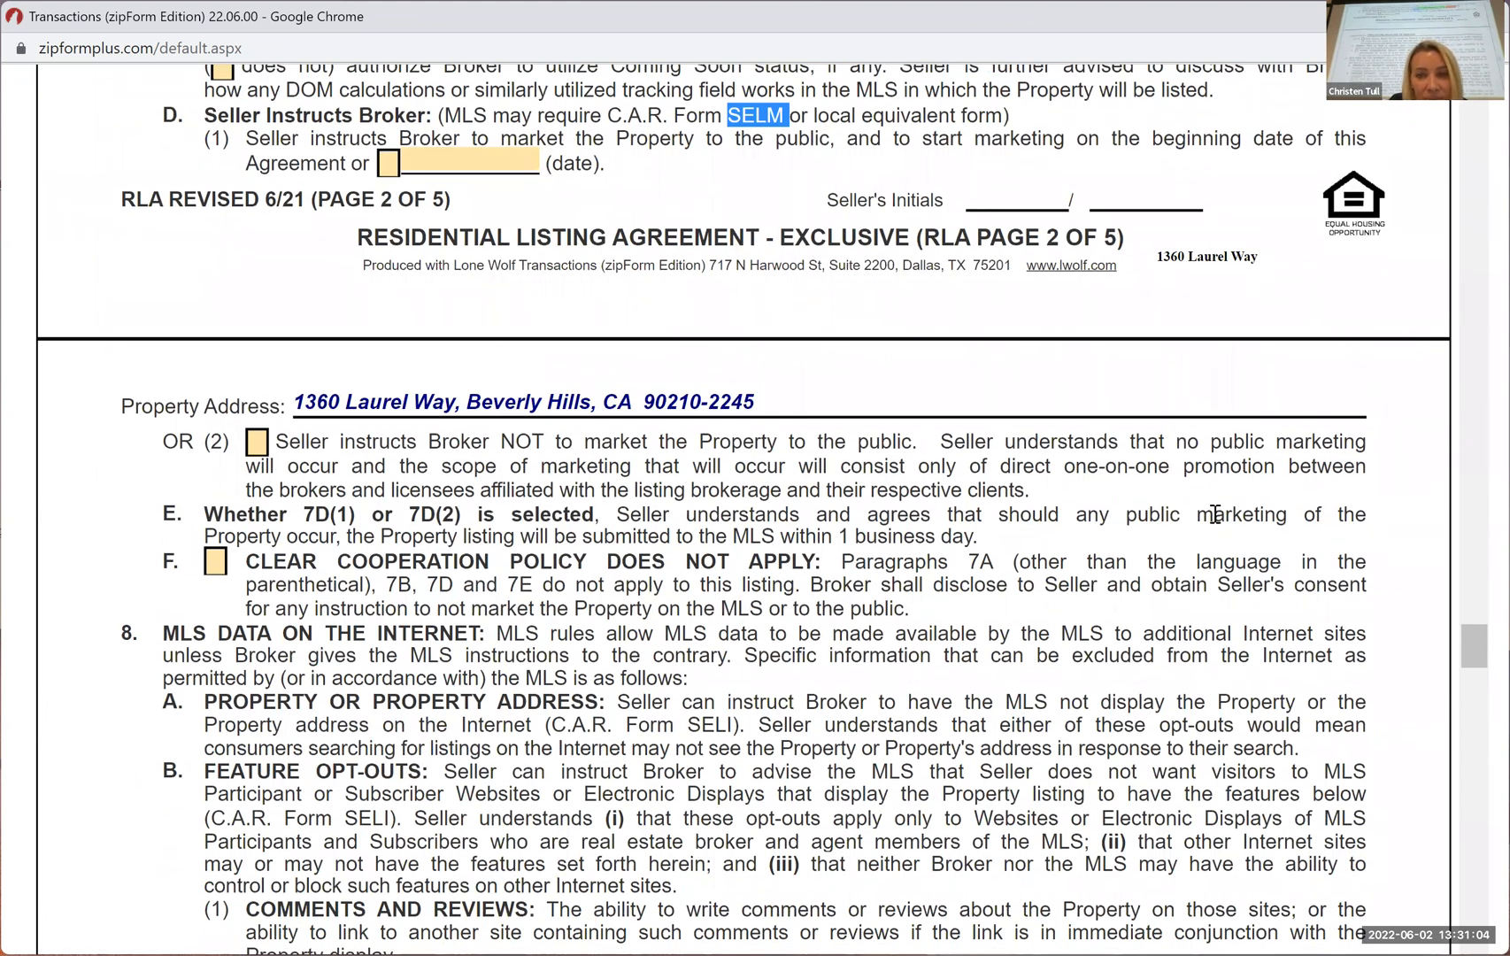
scroll(731, 361, up, 2)
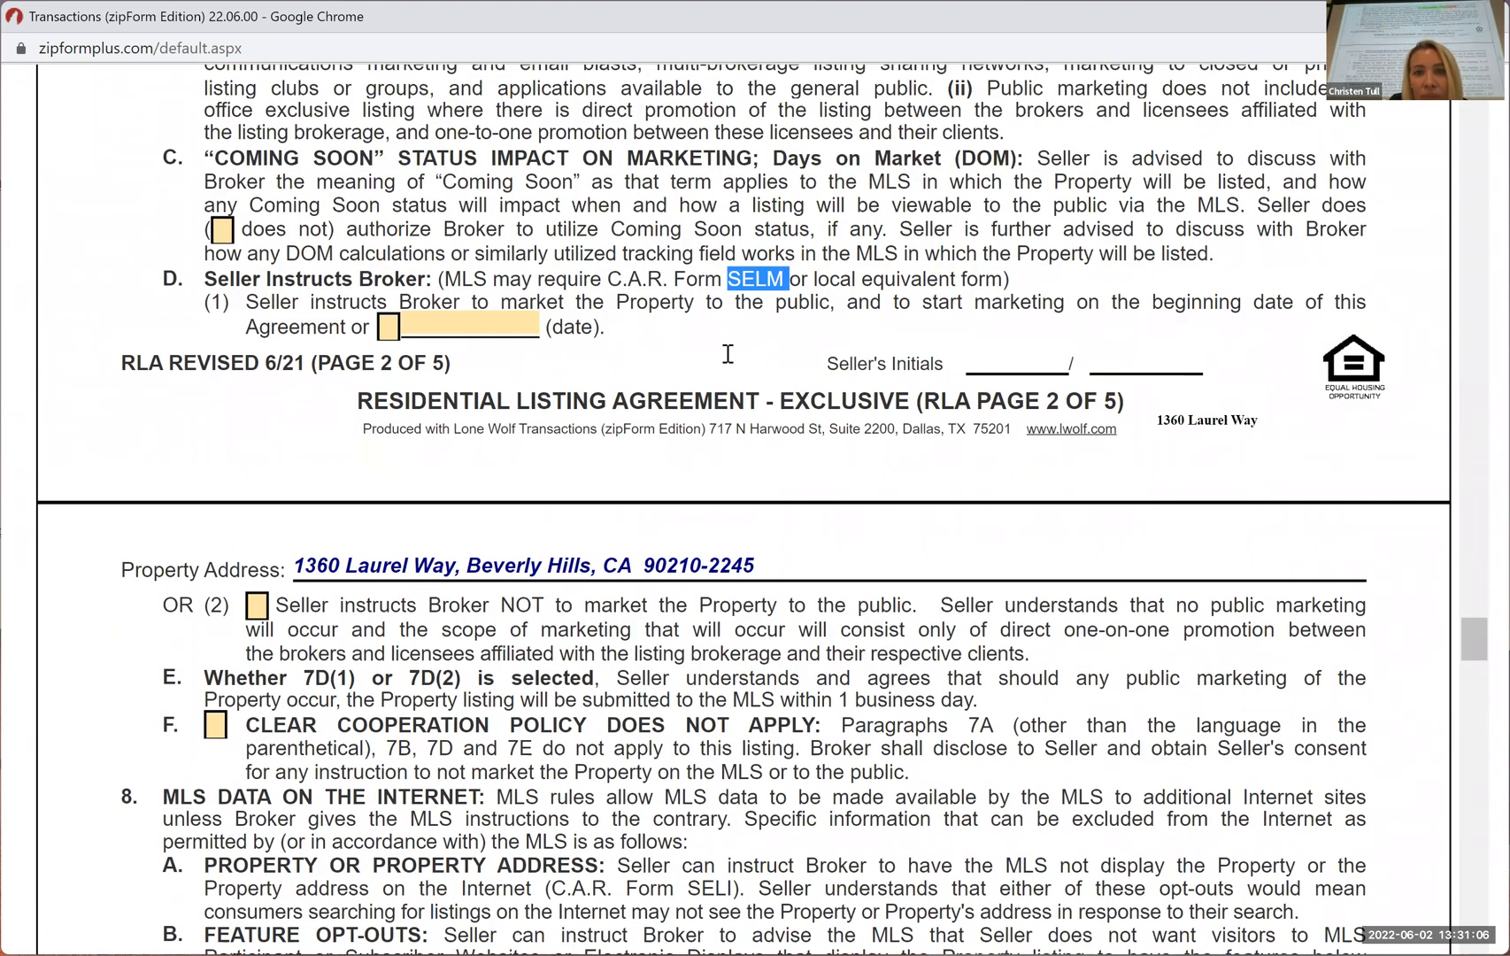
scroll(725, 351, up, 1)
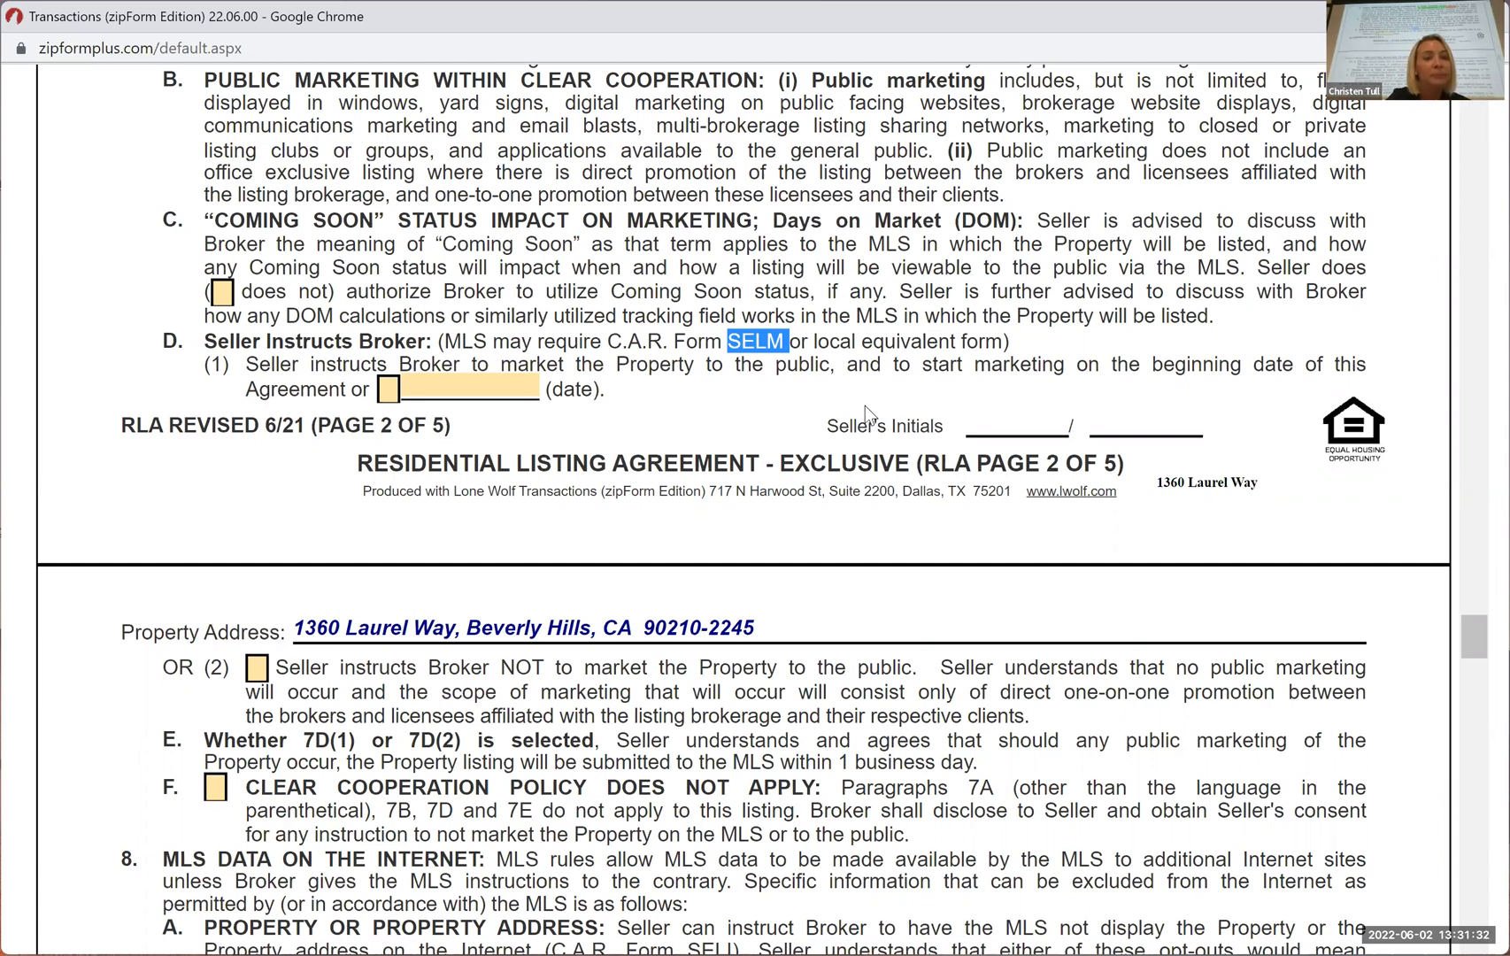
scroll(845, 493, up, 2)
scroll(844, 493, up, 1)
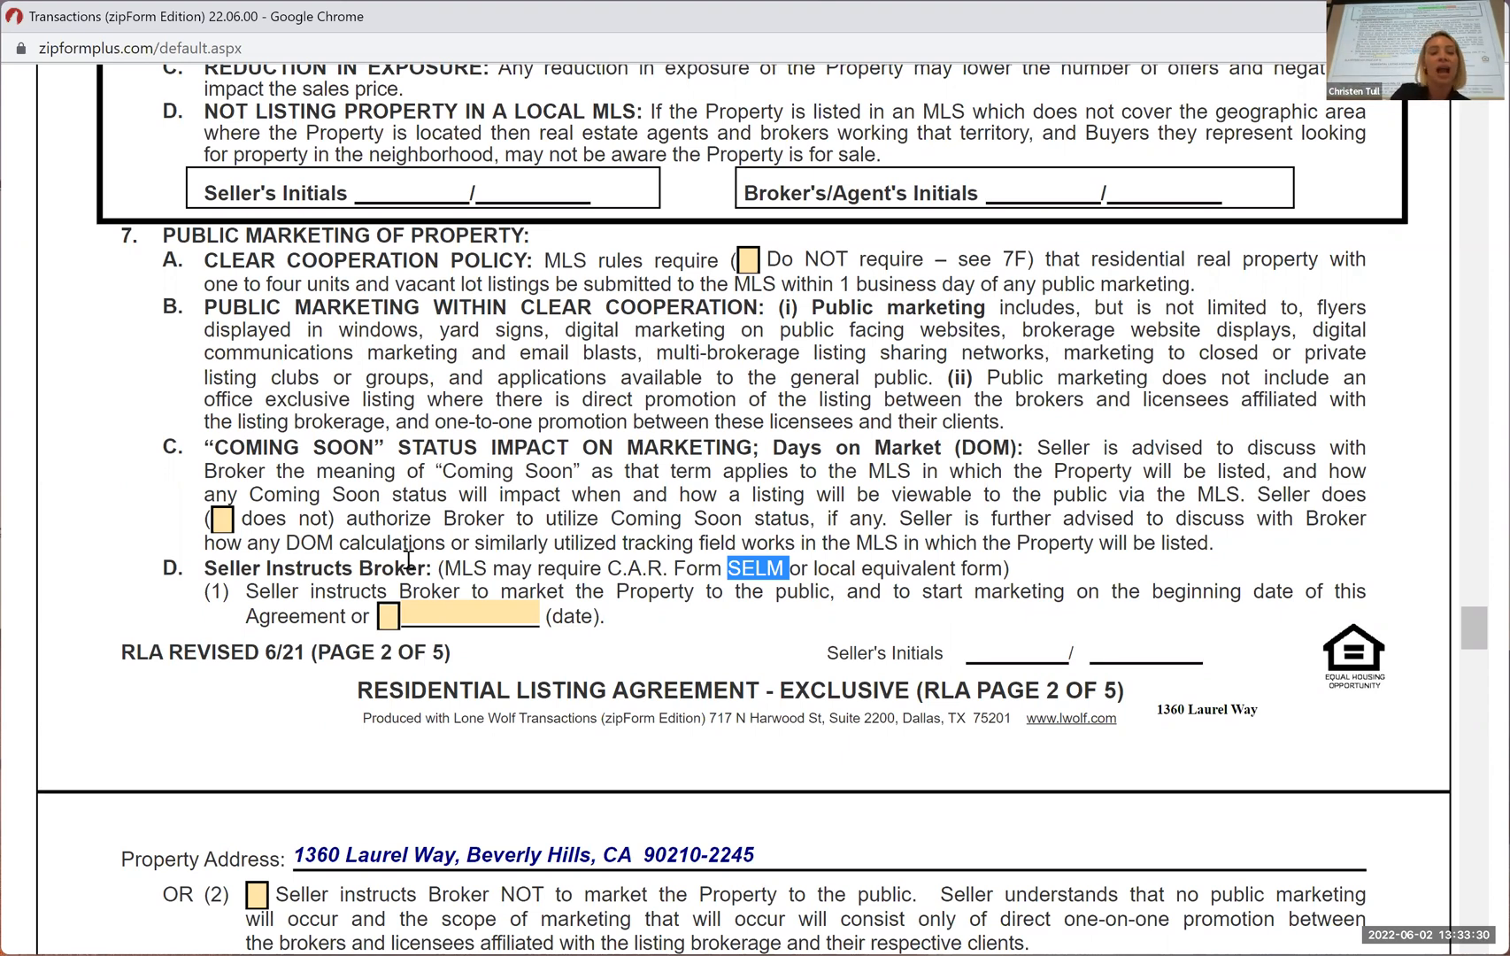
scroll(239, 495, down, 2)
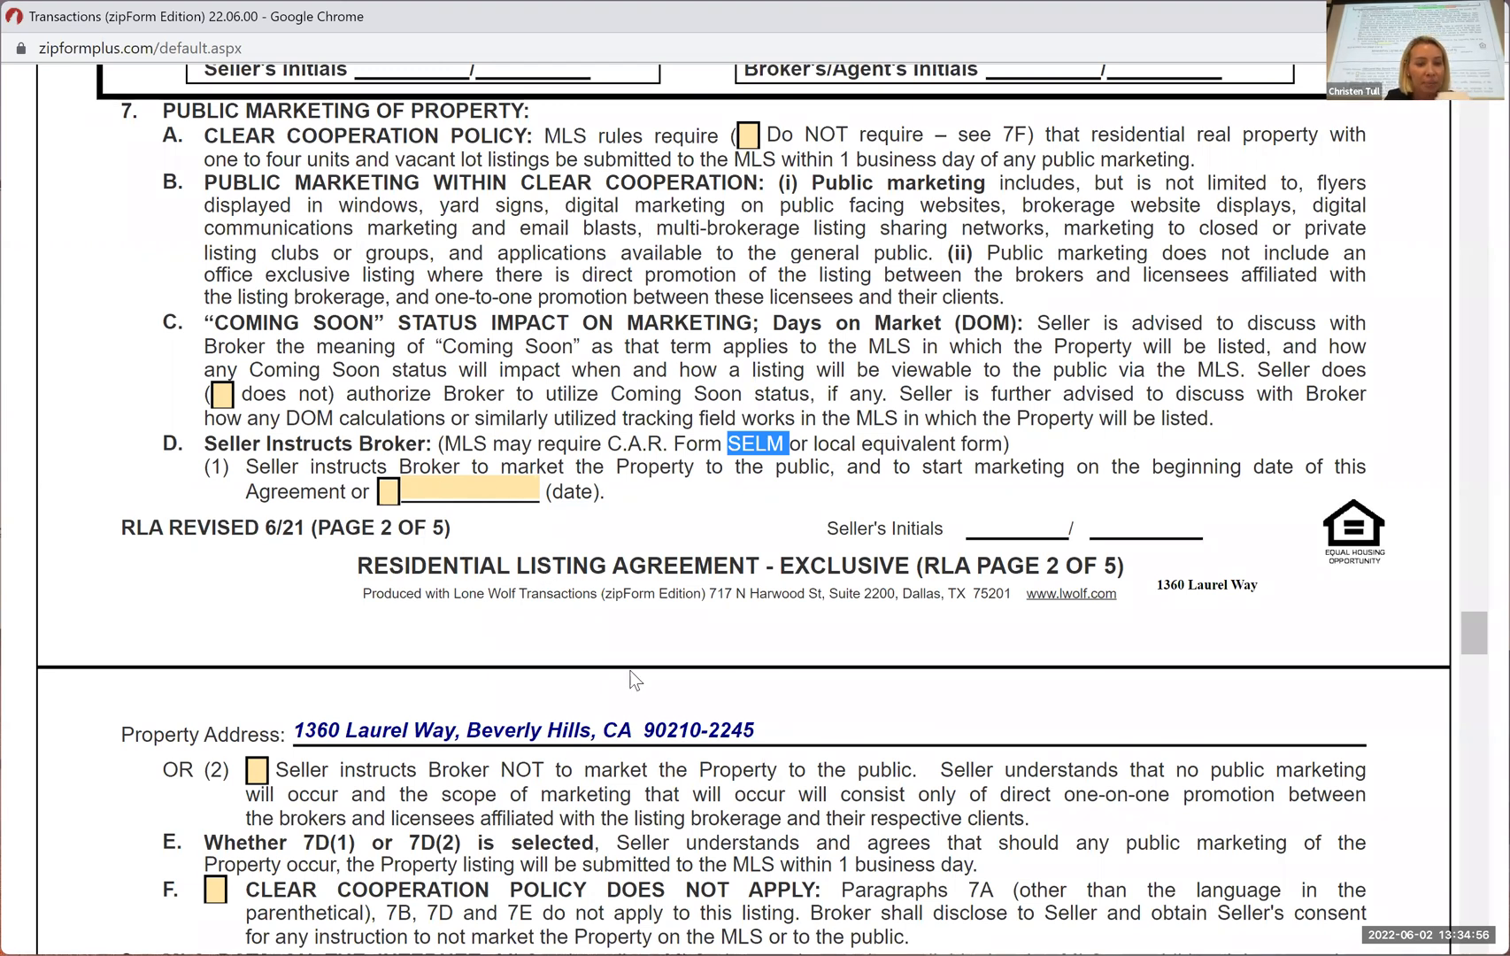
scroll(634, 678, down, 1)
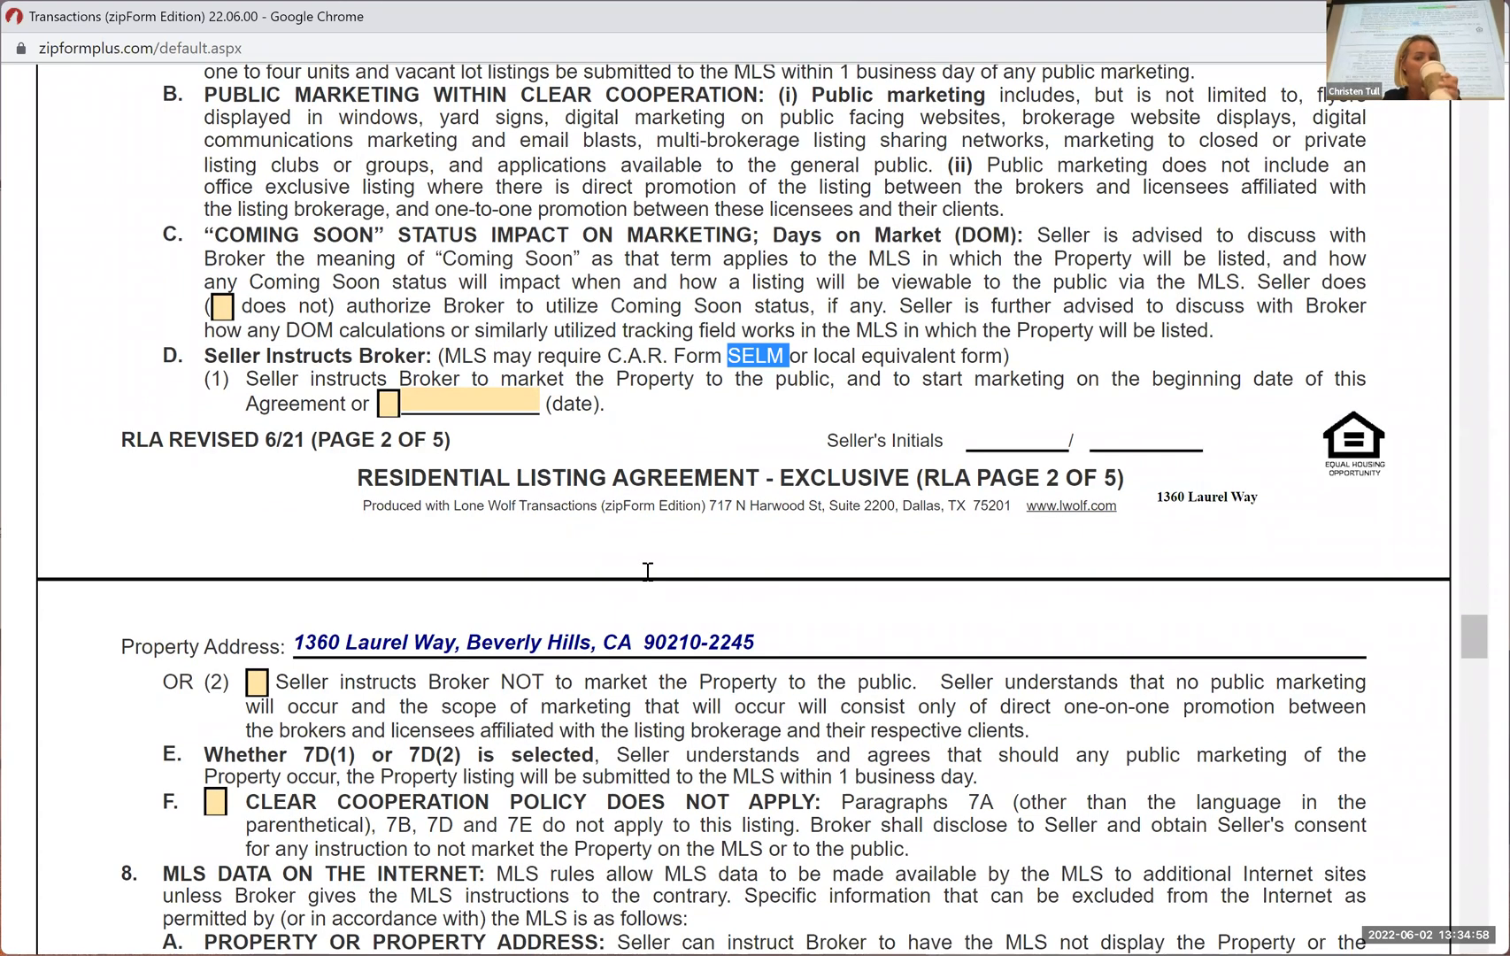
Review paragraphs 8 to 10B, covering MLS data on the internet, feature opt-outs, seller representations, broker responsibility and presentation of offers
scroll(648, 571, down, 4)
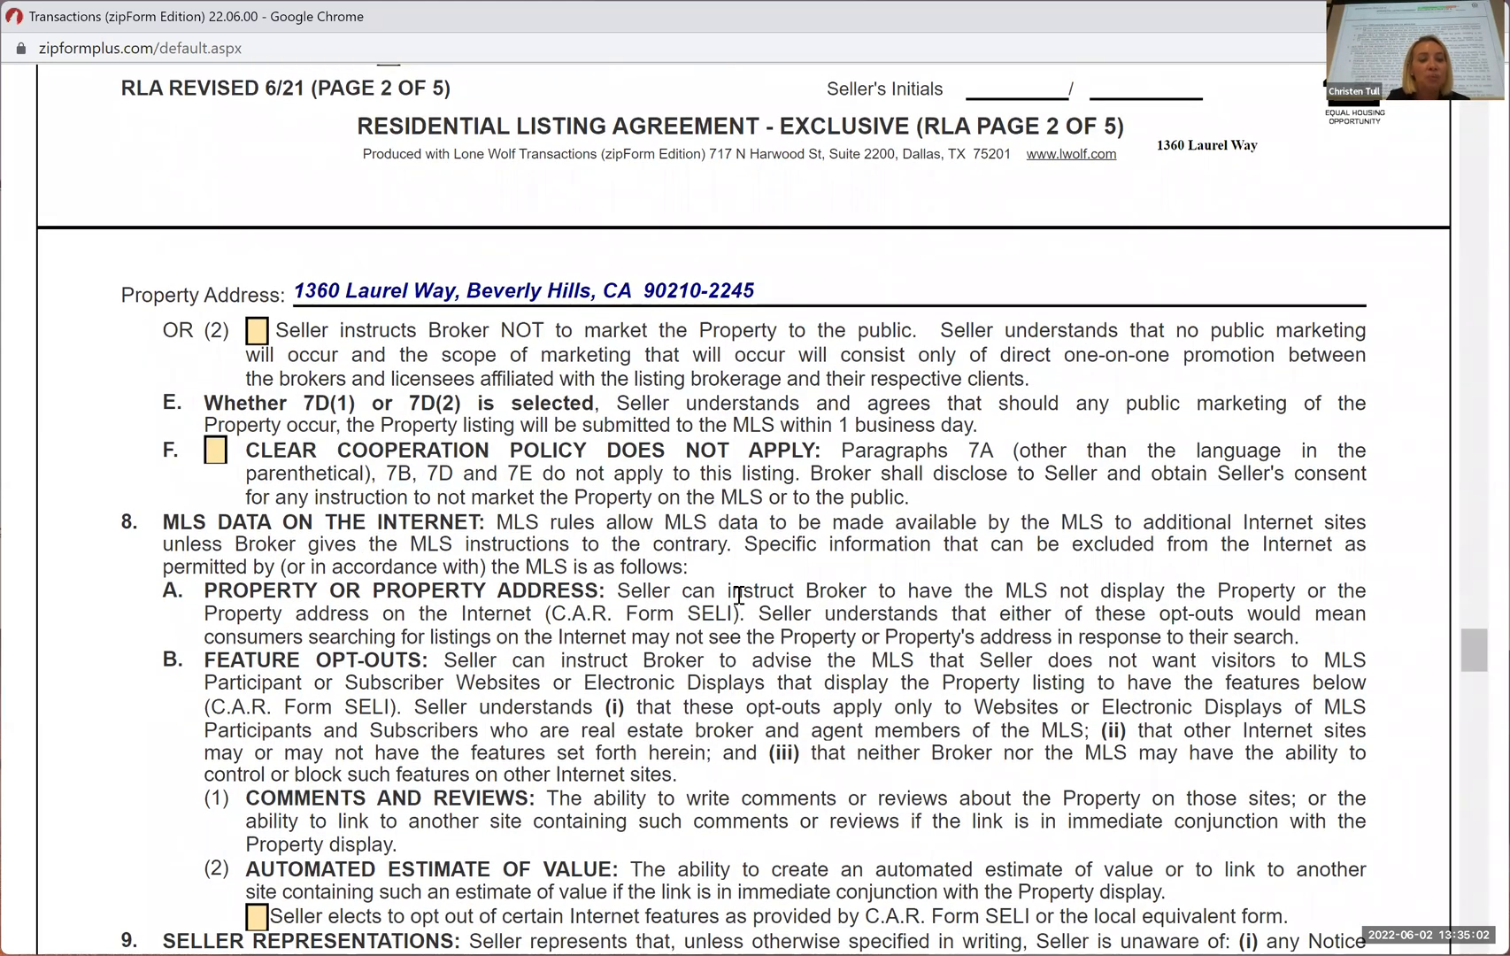
scroll(739, 594, down, 2)
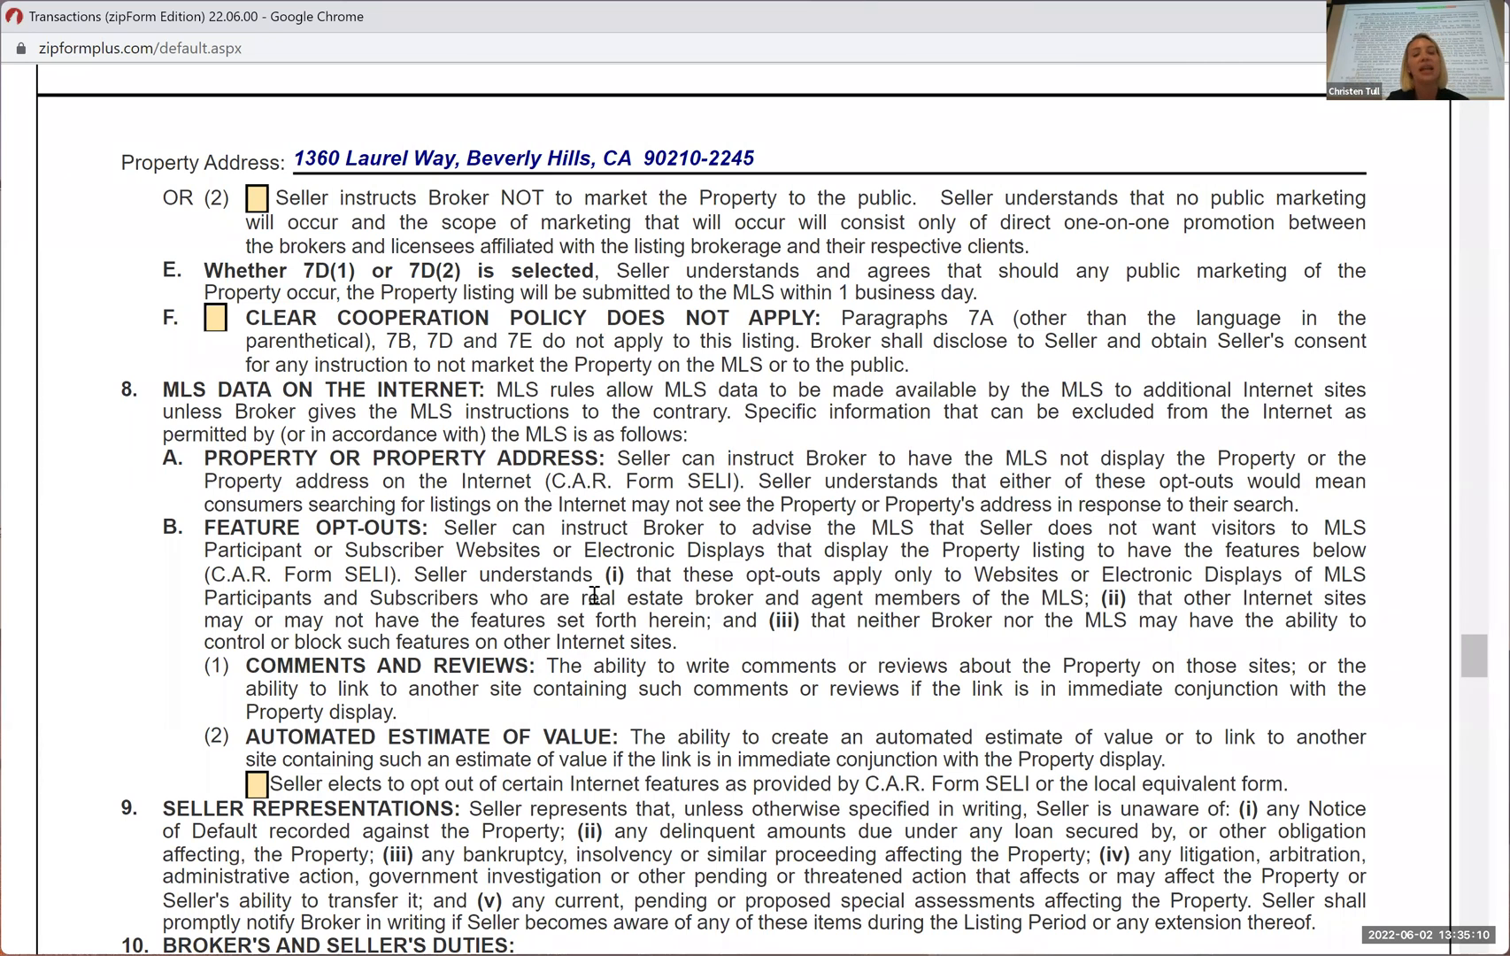
scroll(504, 576, down, 1)
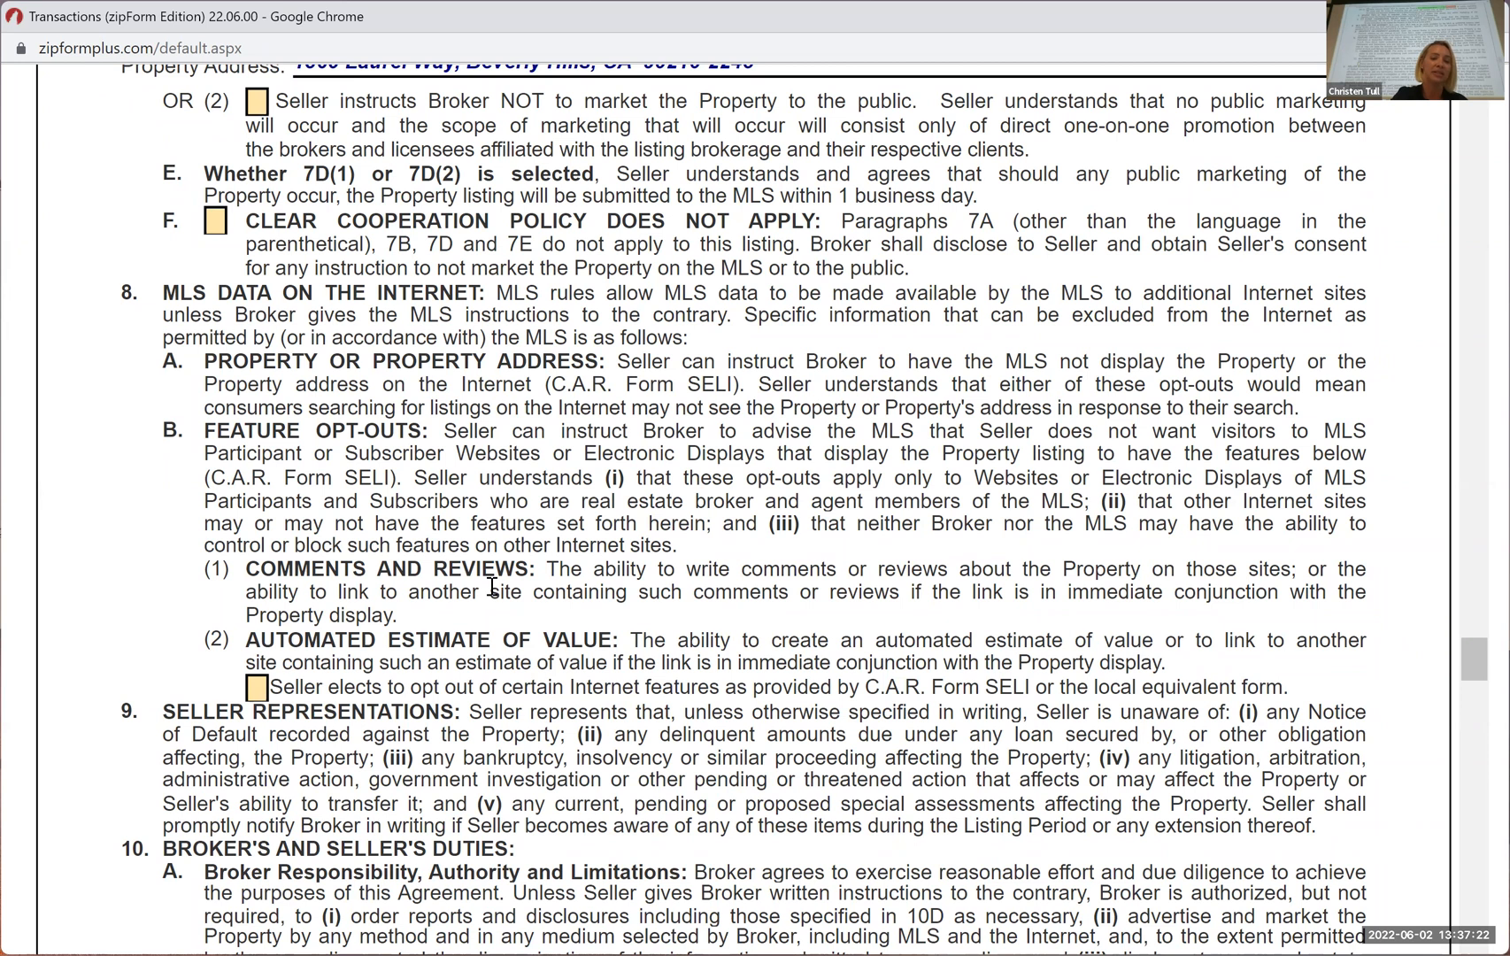
scroll(492, 586, down, 1)
scroll(590, 579, down, 1)
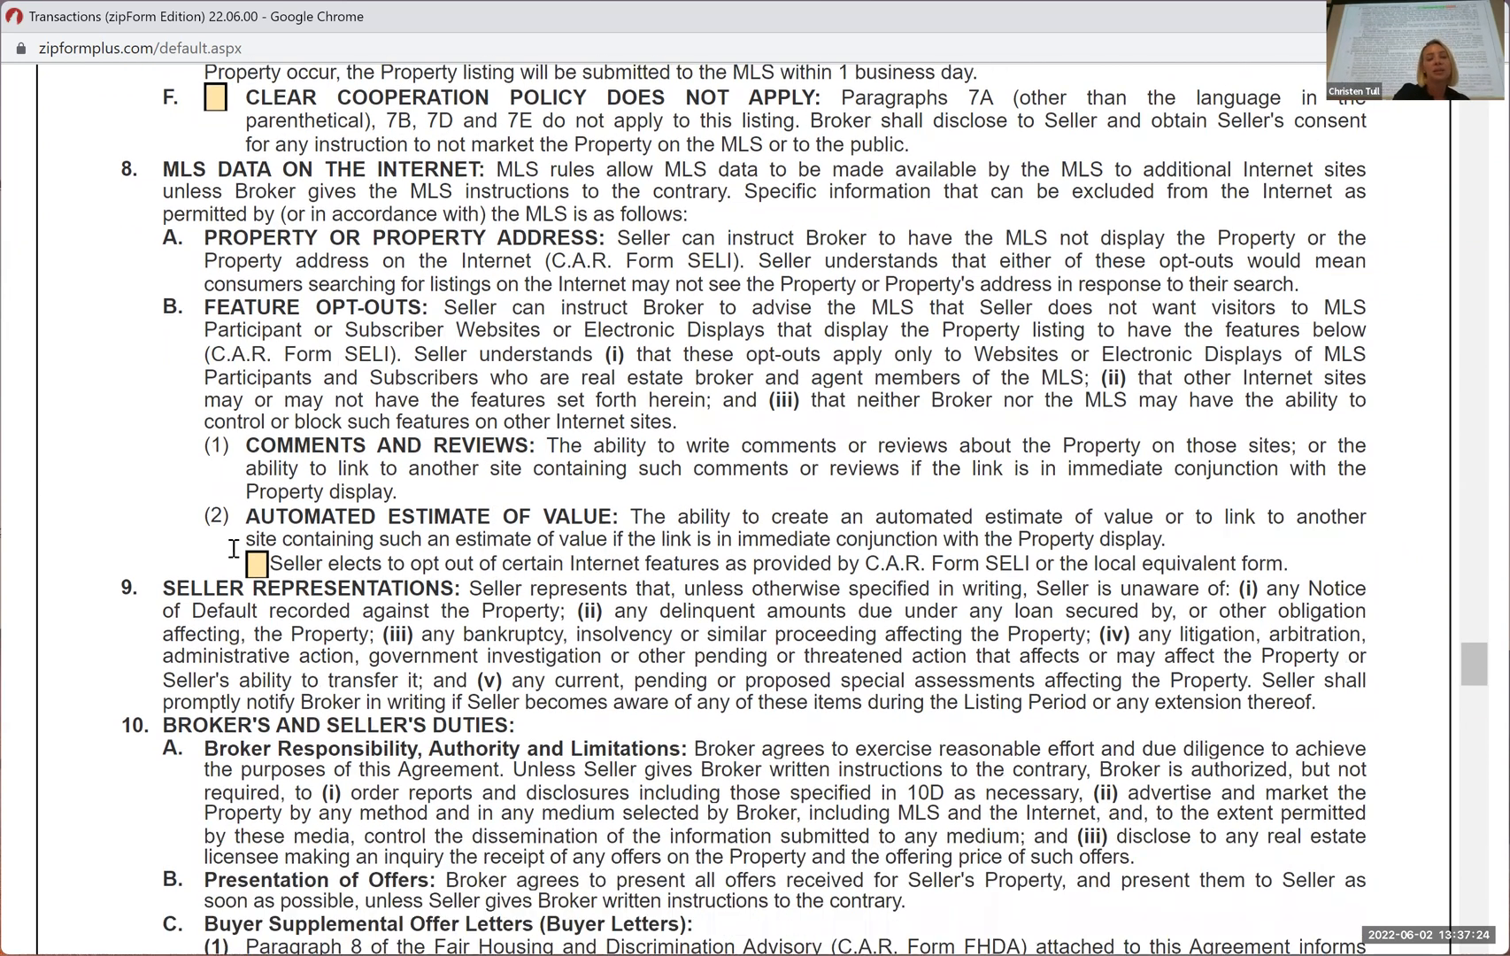
scroll(233, 549, down, 2)
scroll(124, 609, down, 1)
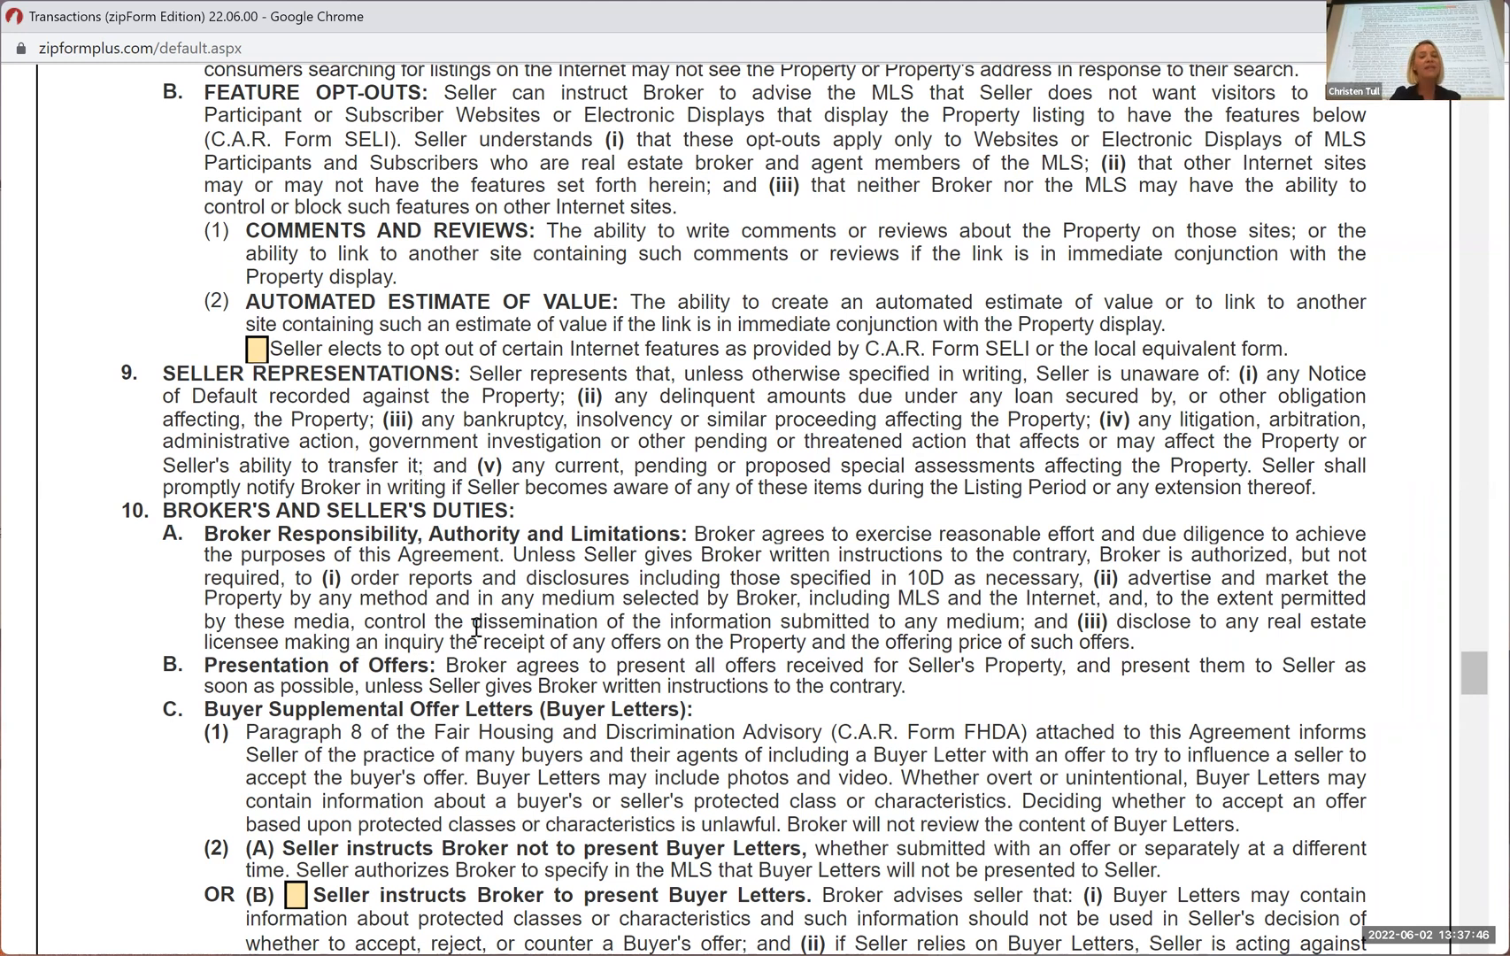
Mark the paragraph 10C(2)(B) option instructing the broker to present Buyer Letters, and clear the mark again
scroll(568, 720, down, 2)
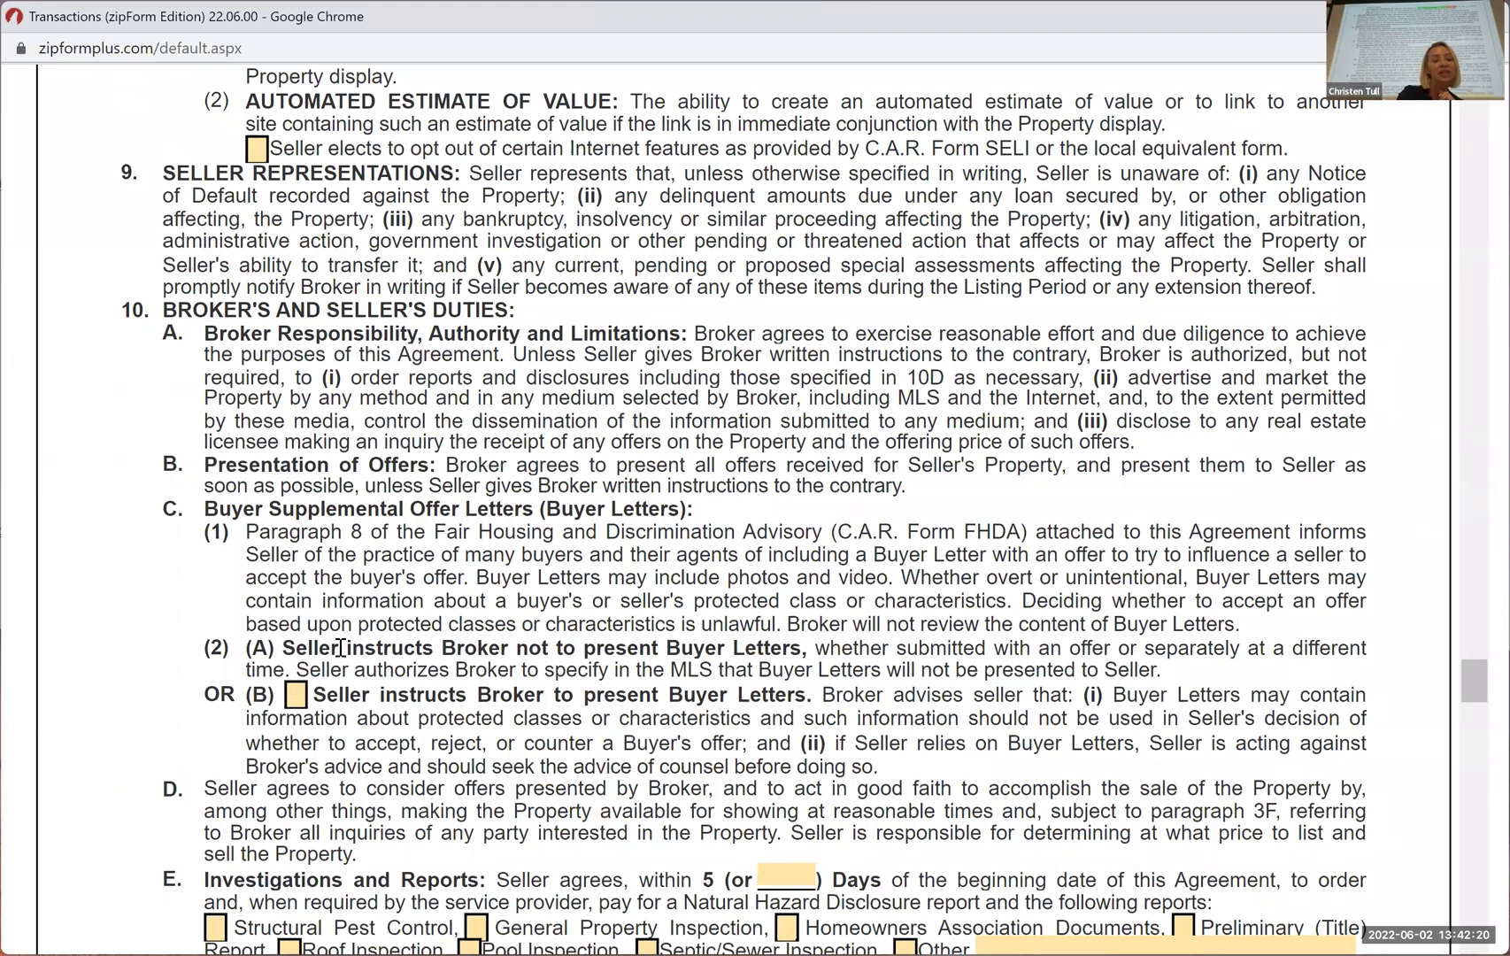
click(296, 696)
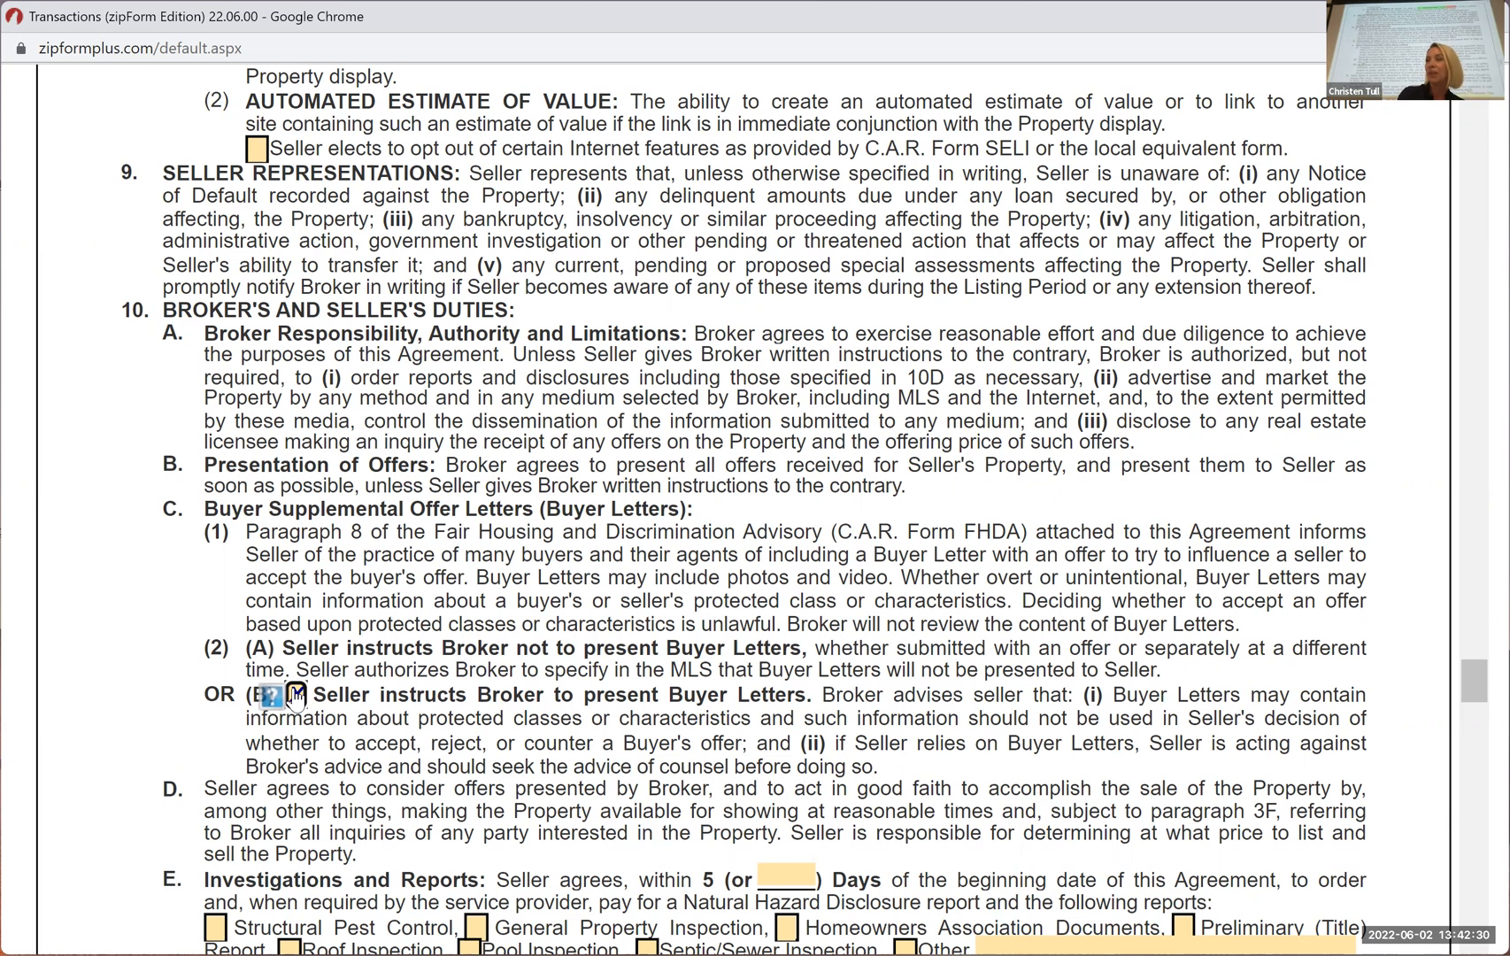
click(295, 696)
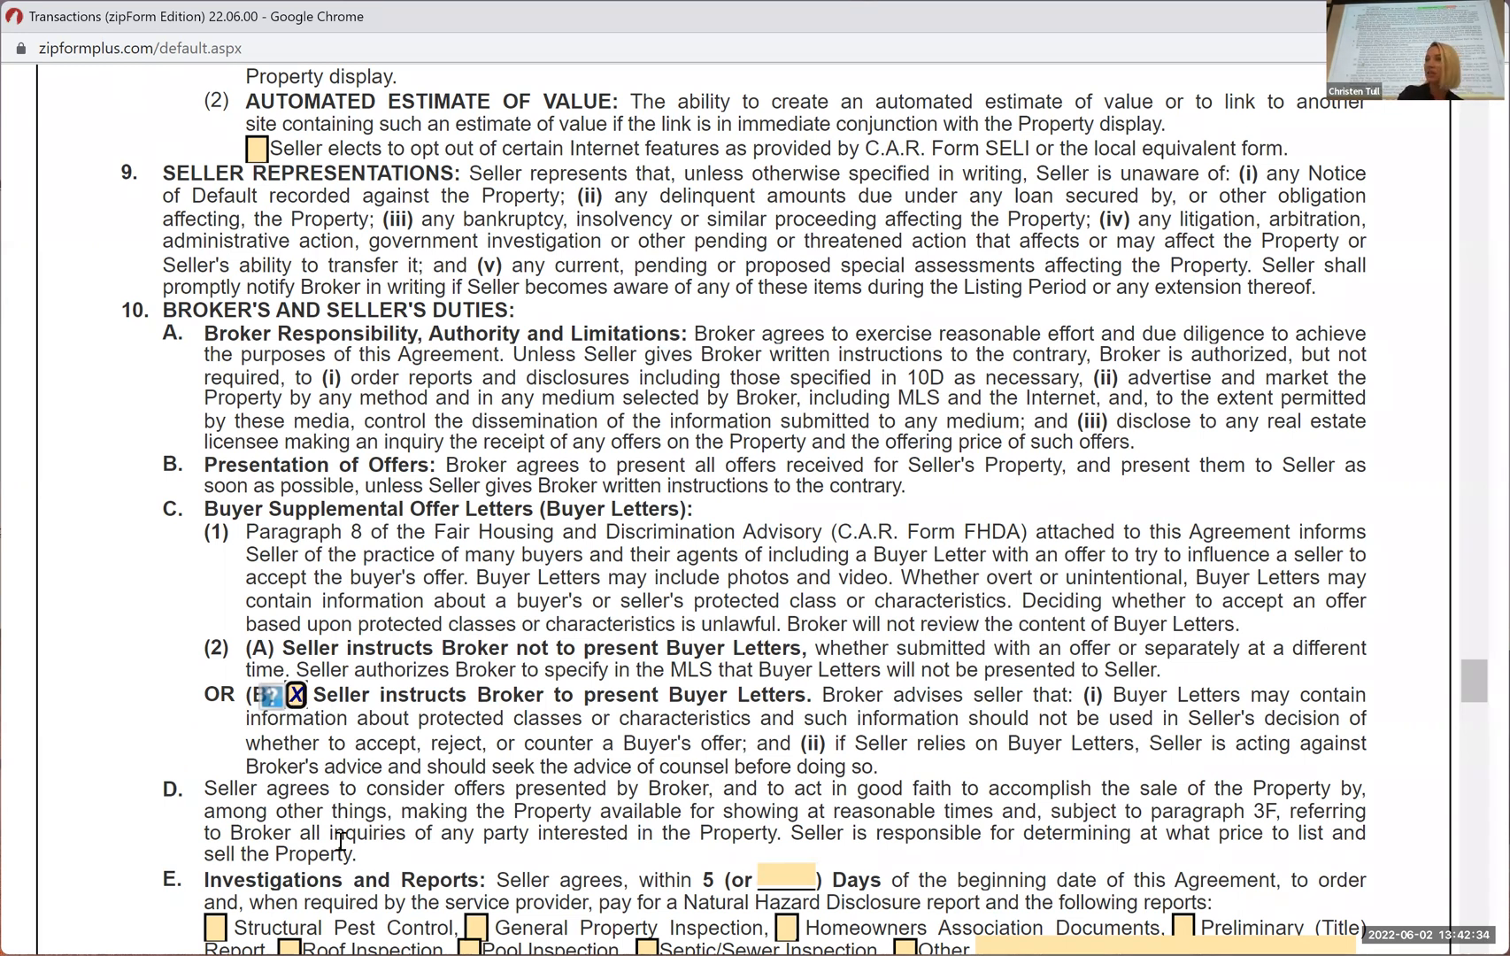
click(296, 698)
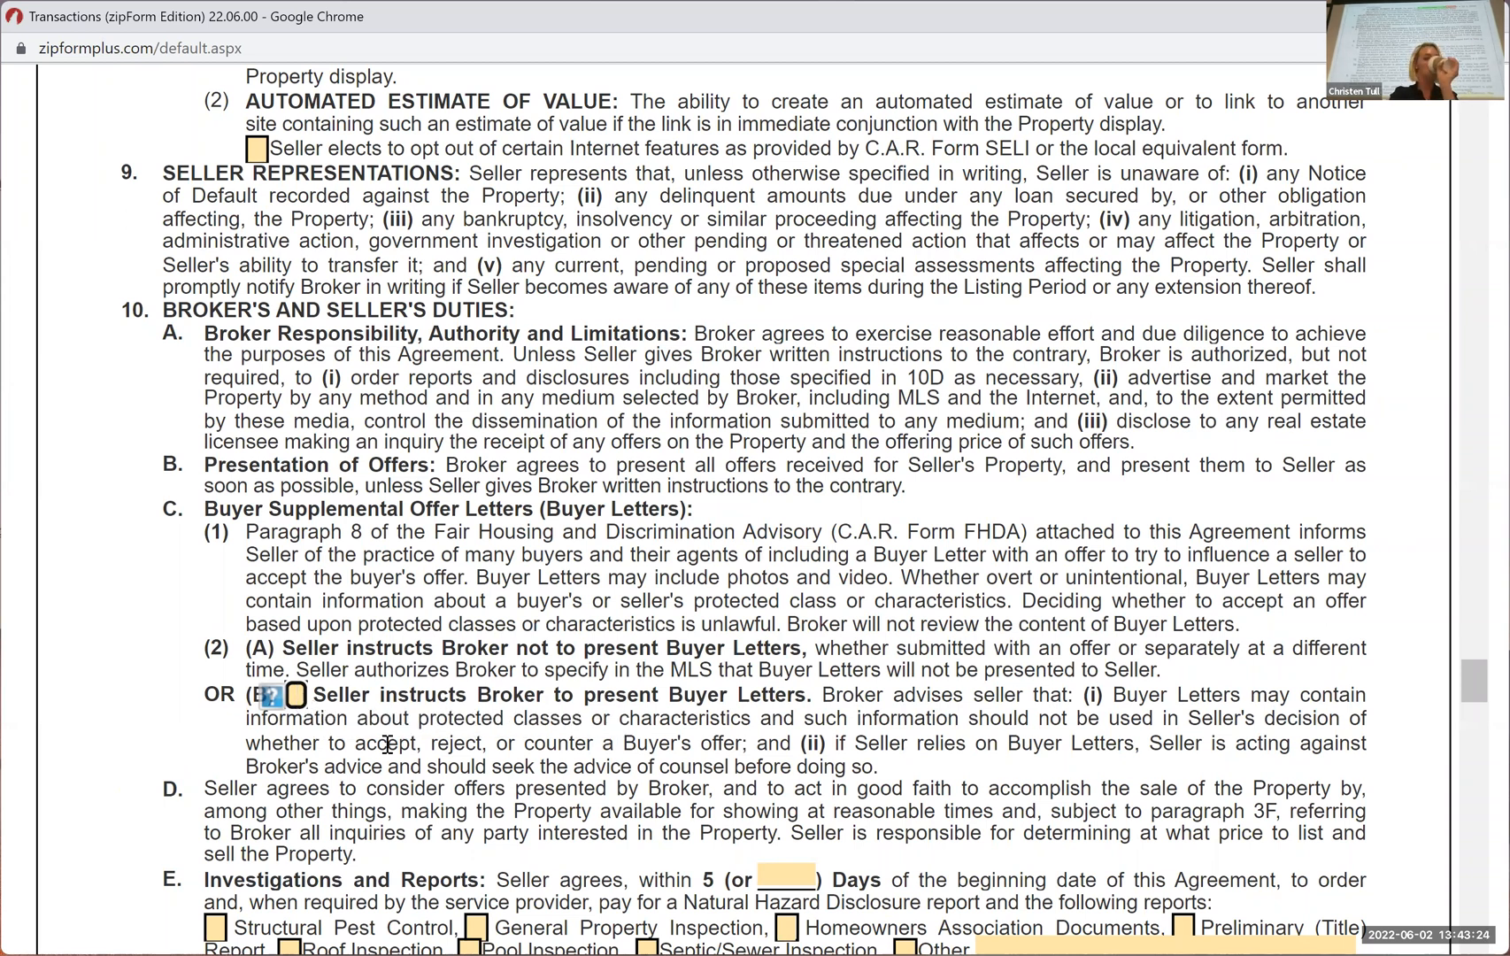
Review paragraphs 10D to 10F to the end of page 3, including the Investigations and Reports options
scroll(617, 734, down, 2)
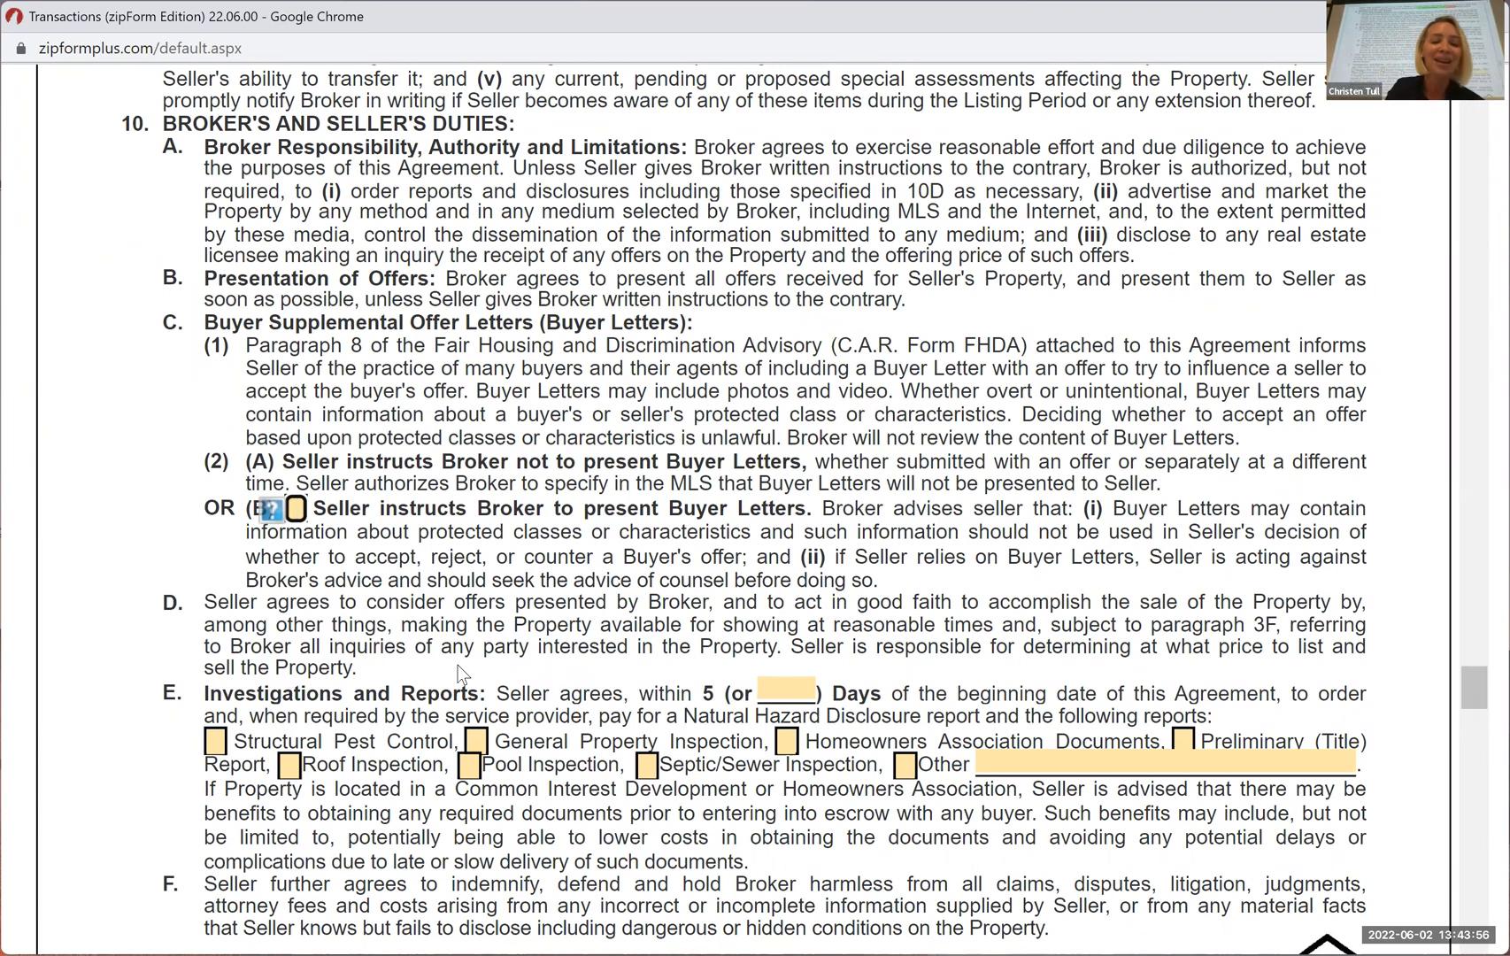
scroll(458, 664, down, 1)
scroll(523, 708, down, 1)
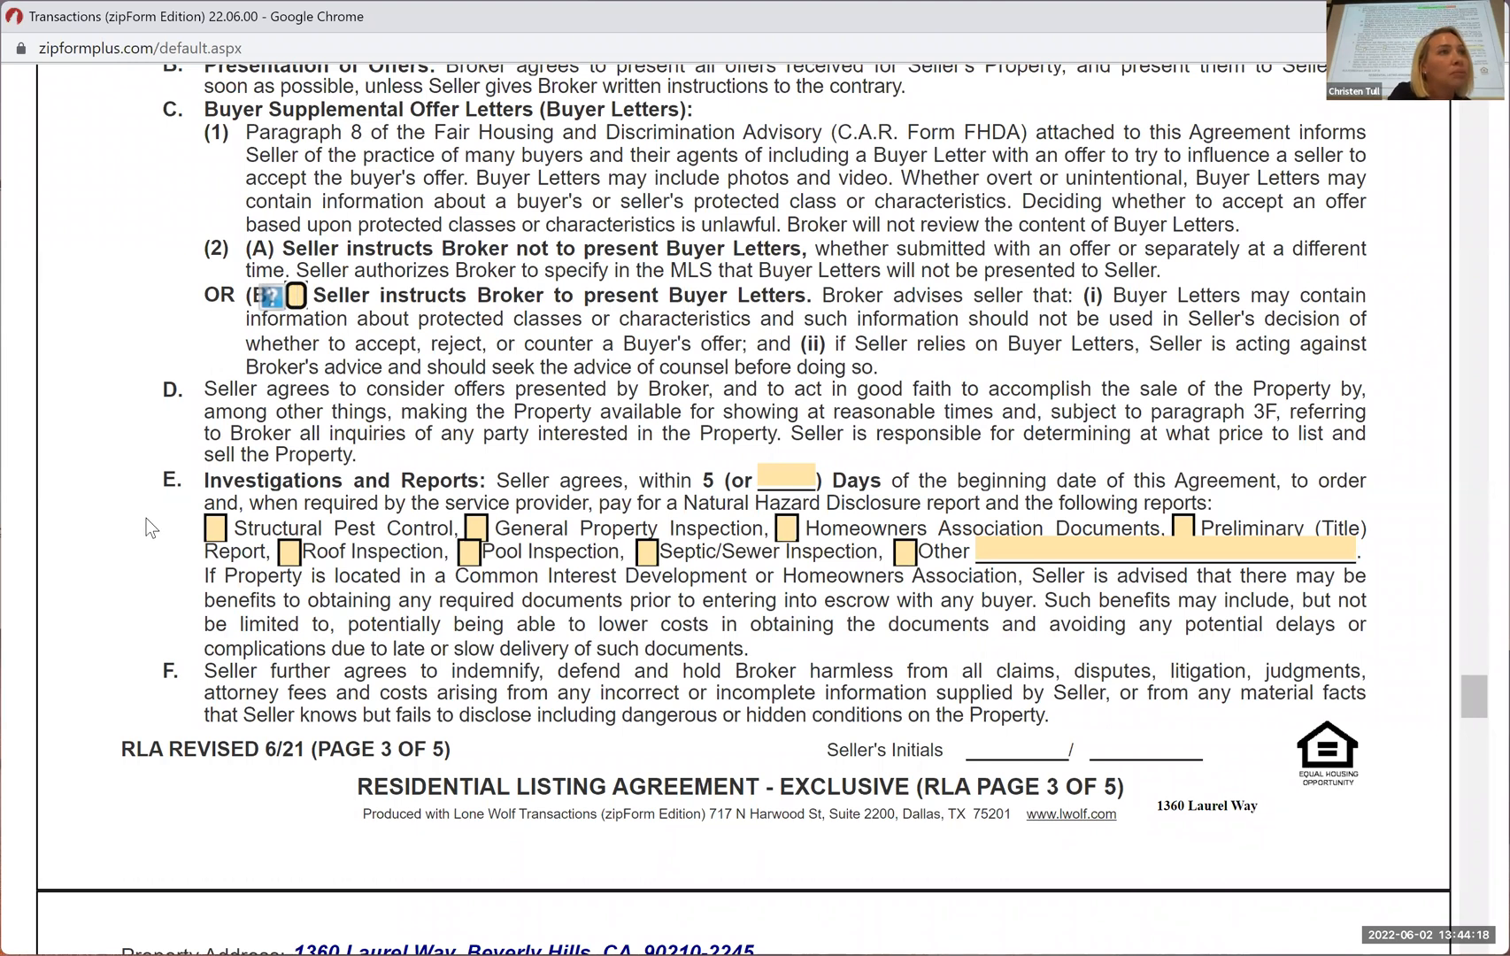
scroll(151, 529, down, 3)
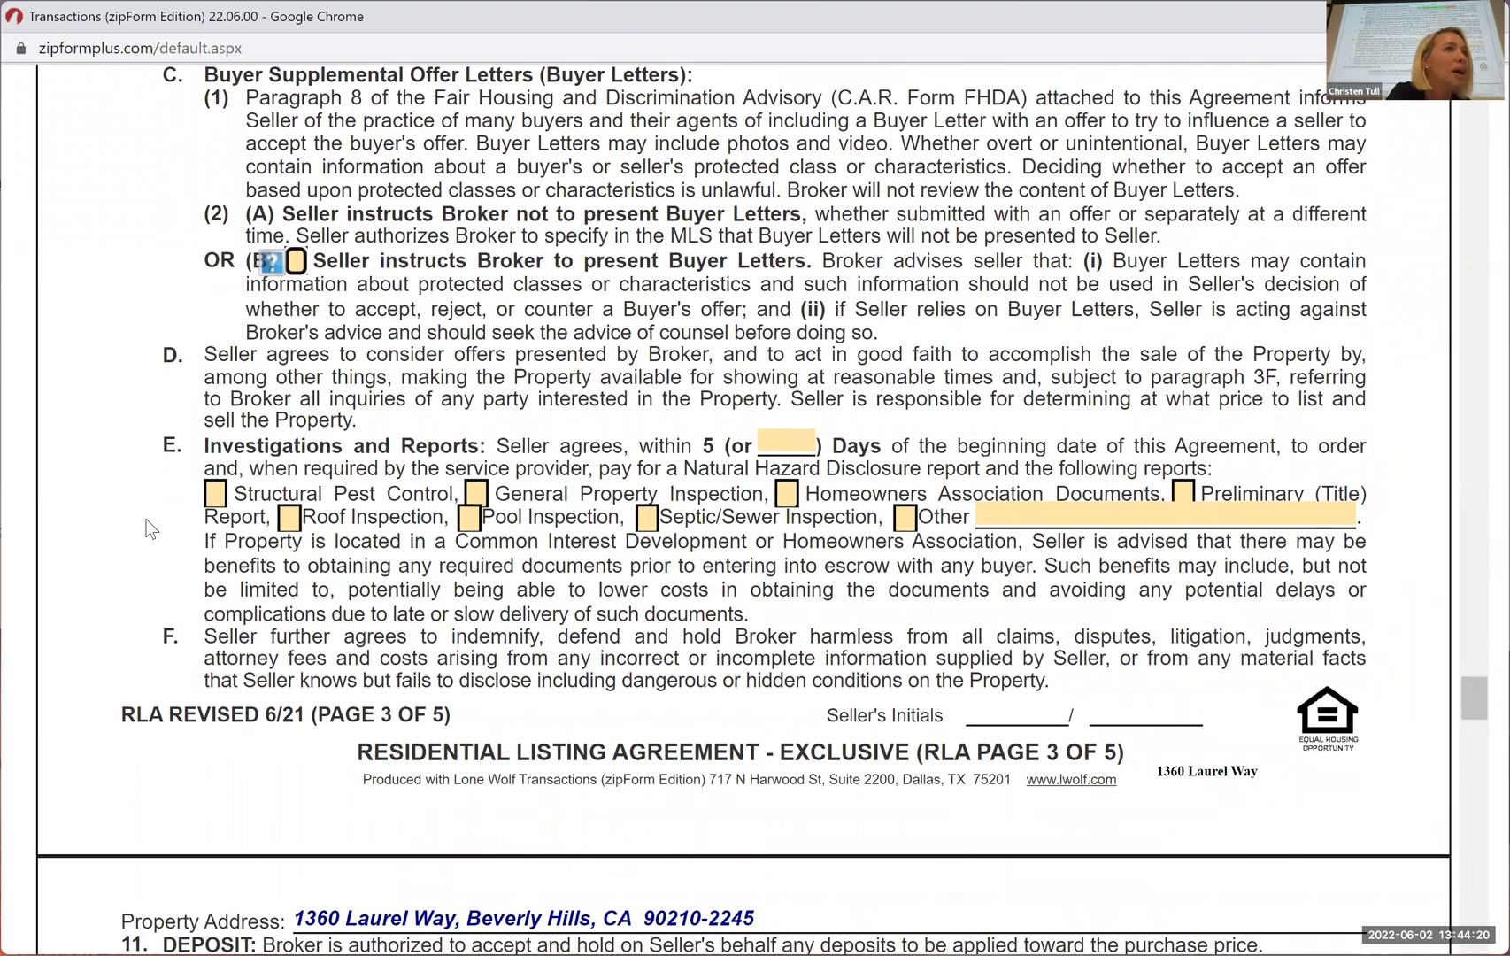
scroll(207, 492, down, 1)
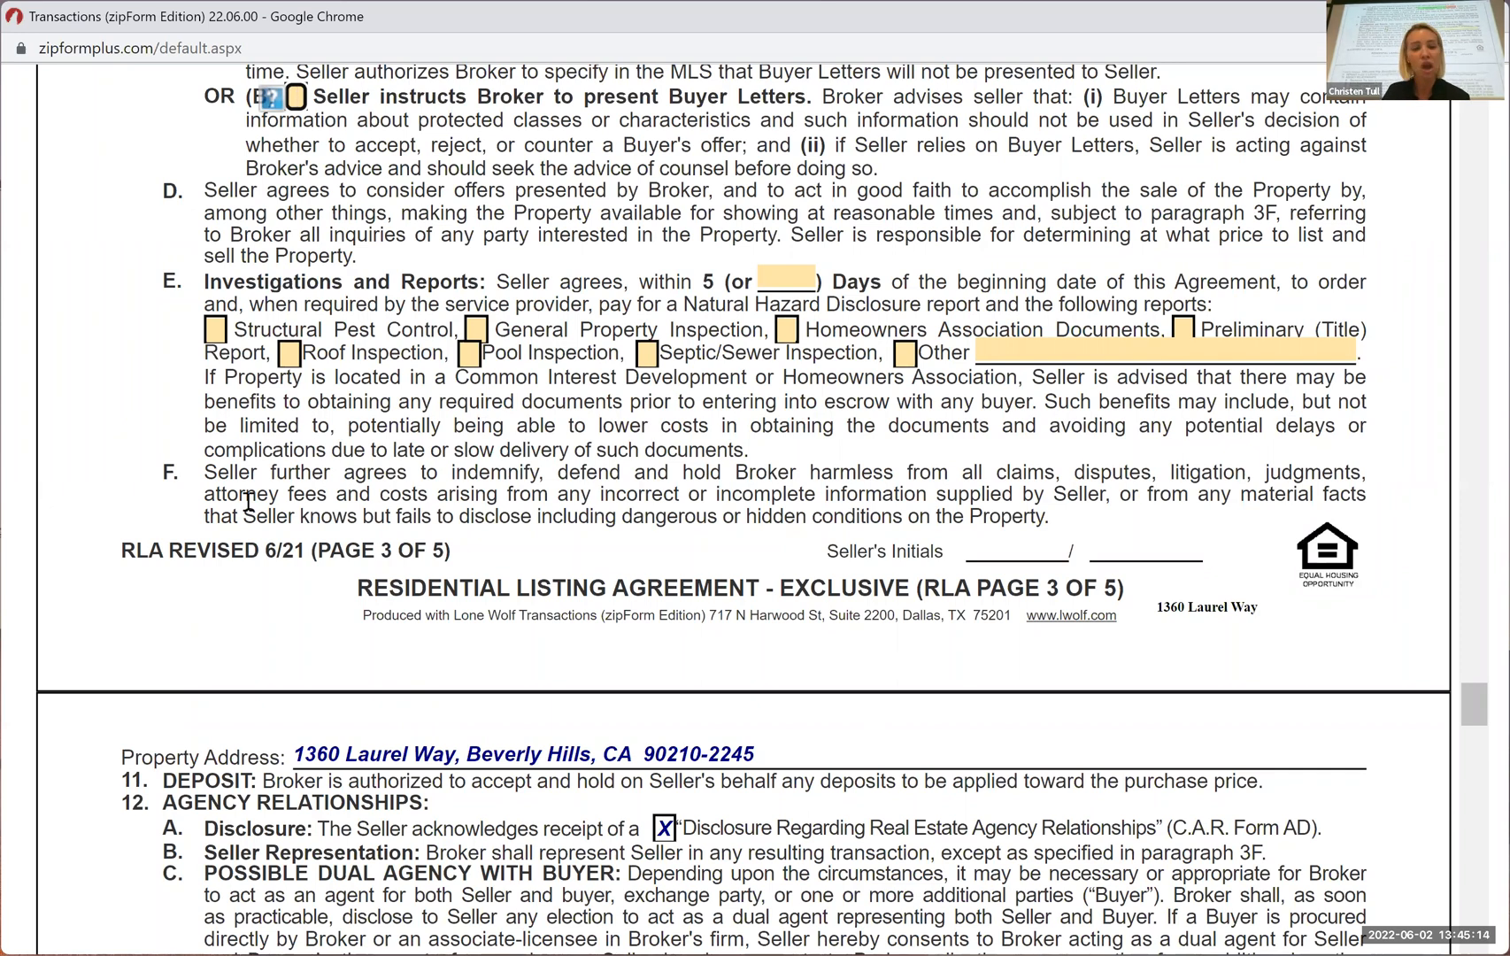
Skim page 4 of the listing agreement from the deposit and agency relationships through the additional terms in paragraph 19
scroll(248, 502, down, 6)
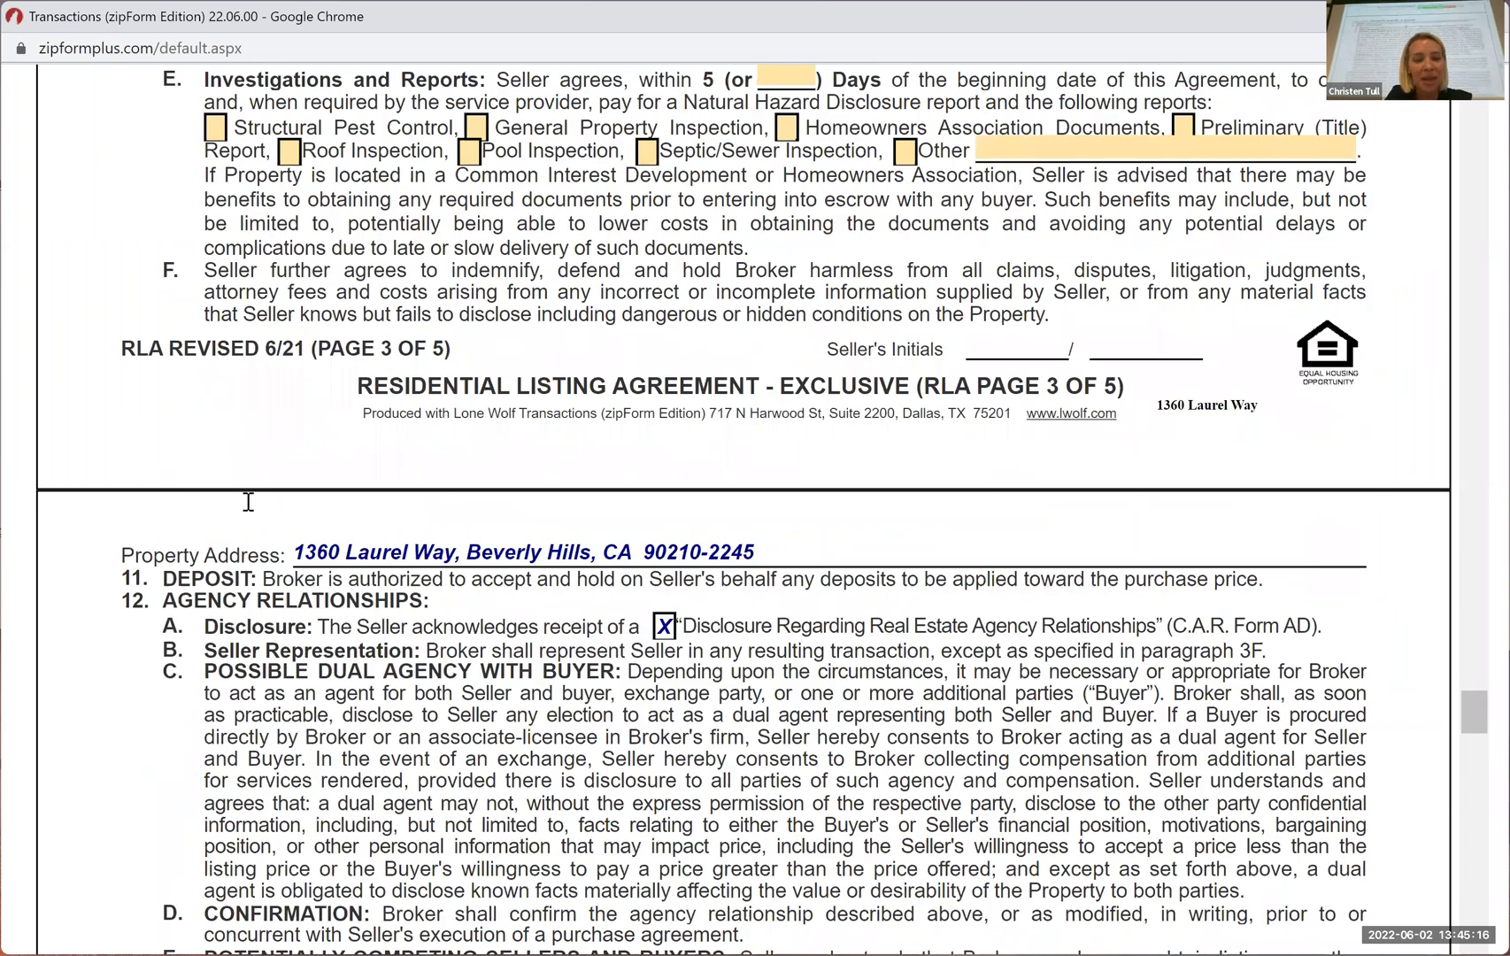
scroll(689, 668, down, 3)
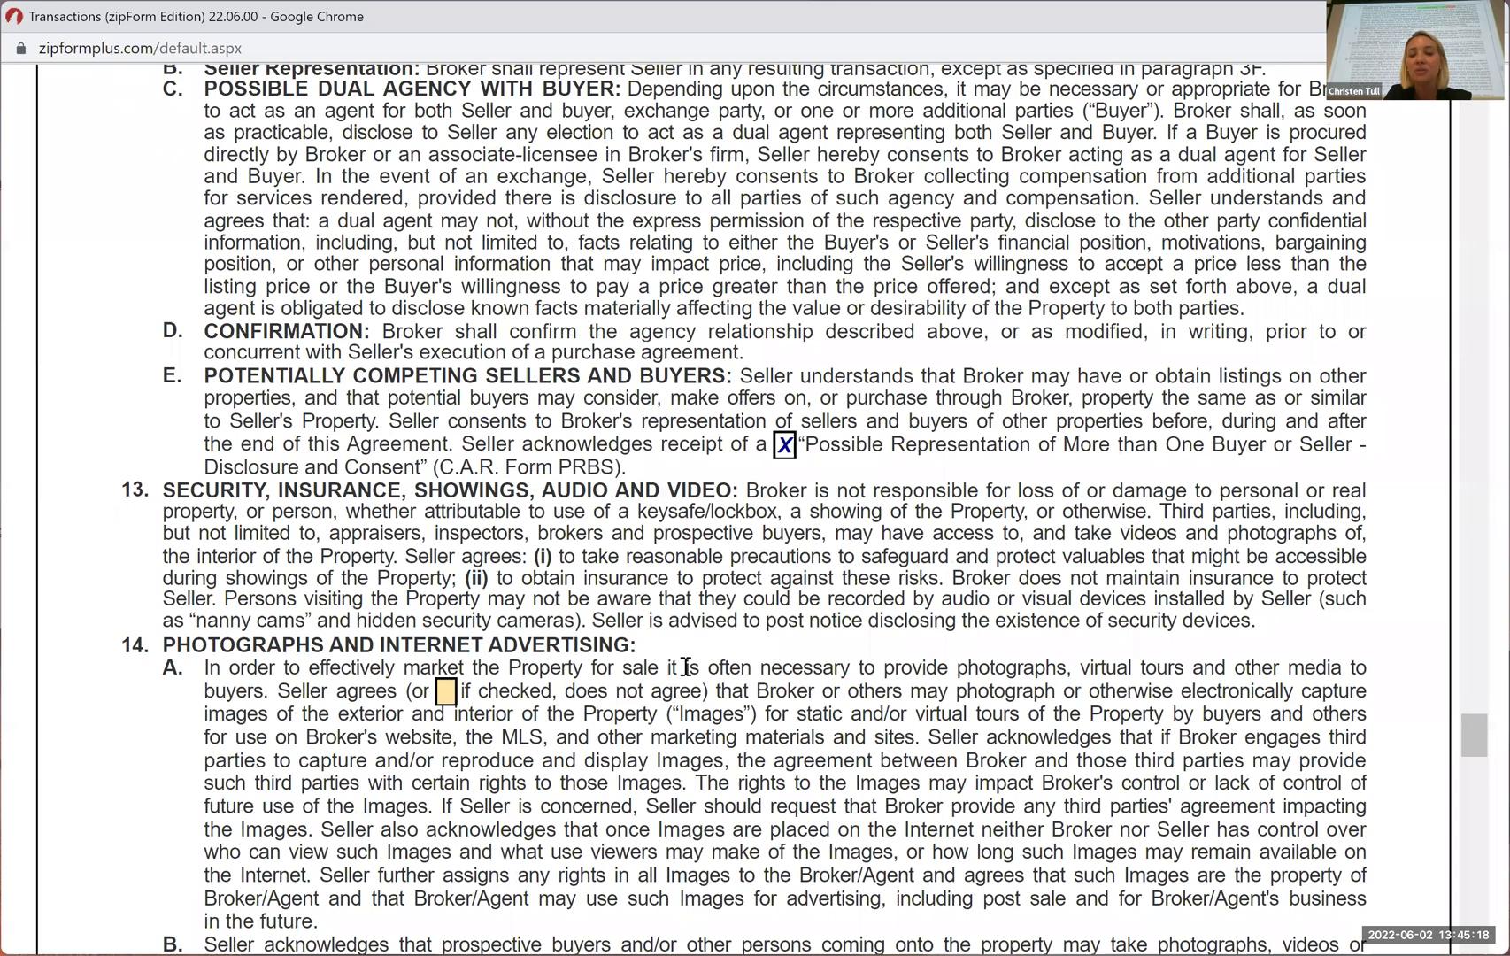
scroll(686, 668, down, 2)
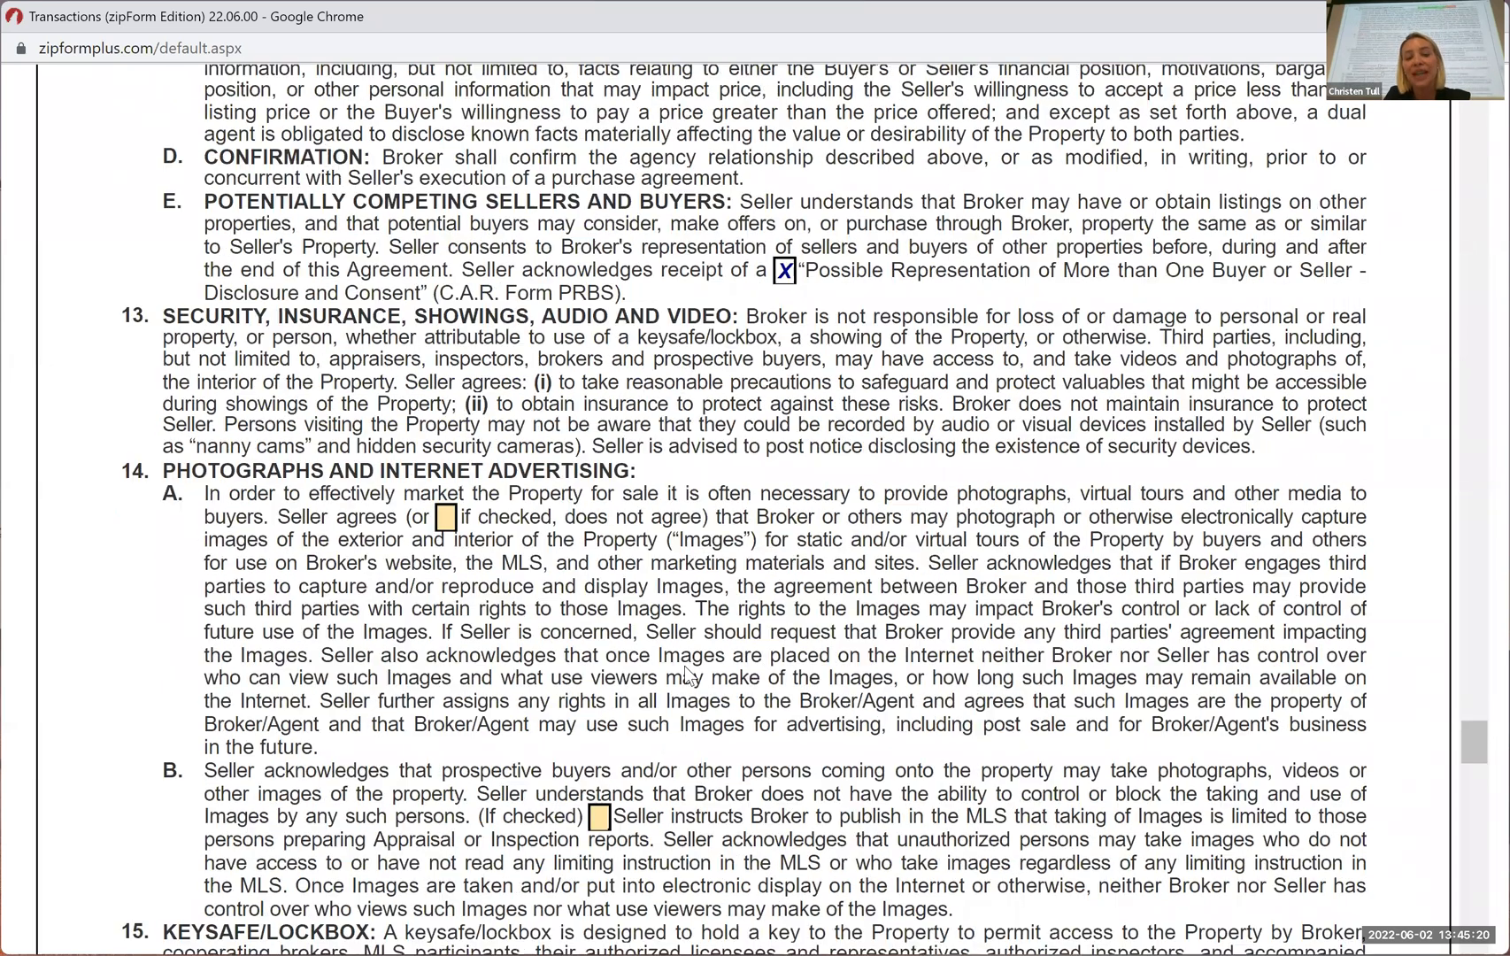
scroll(684, 666, down, 4)
scroll(686, 667, down, 2)
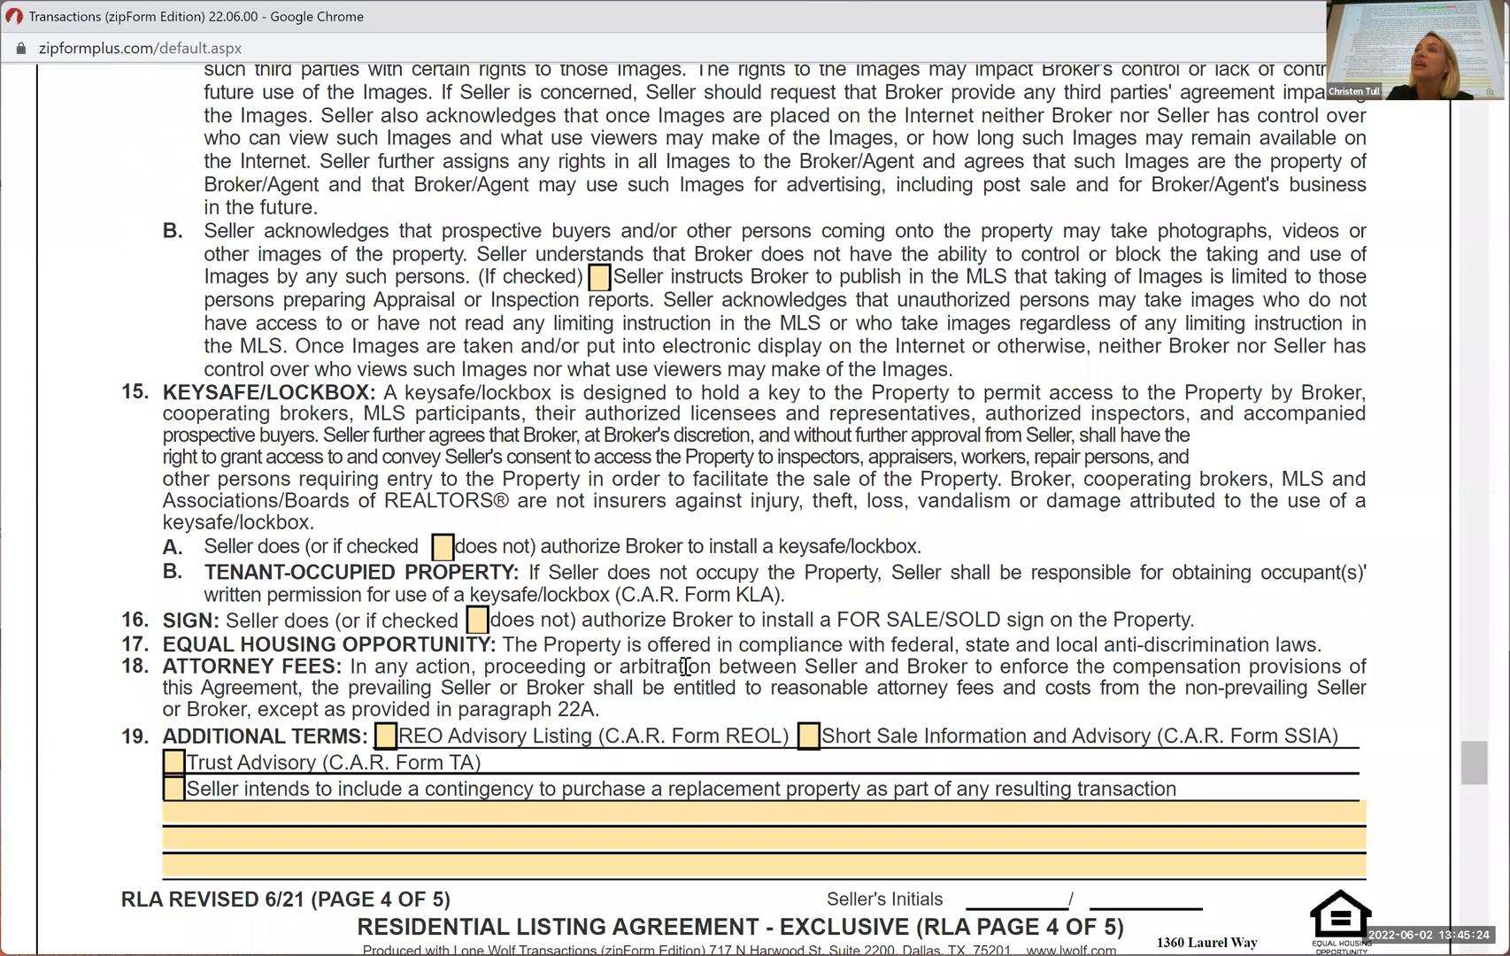
Return to the end of page 3 and review paragraphs 11 to 14, covering agency relationships, security and showings, and photographs
scroll(686, 665, up, 2)
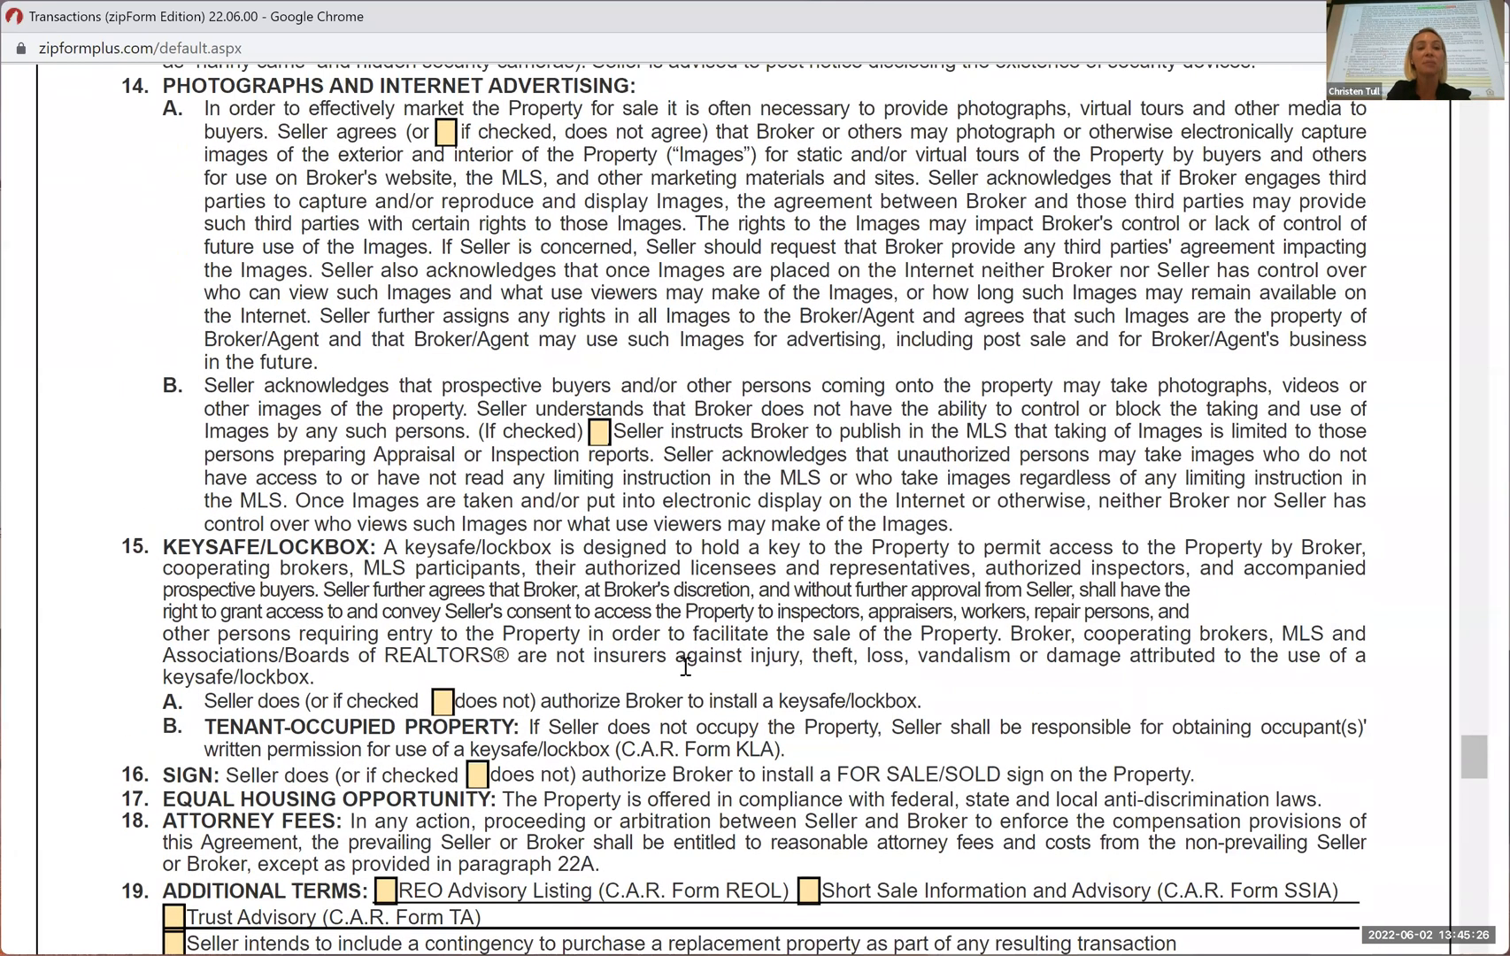
scroll(686, 666, up, 5)
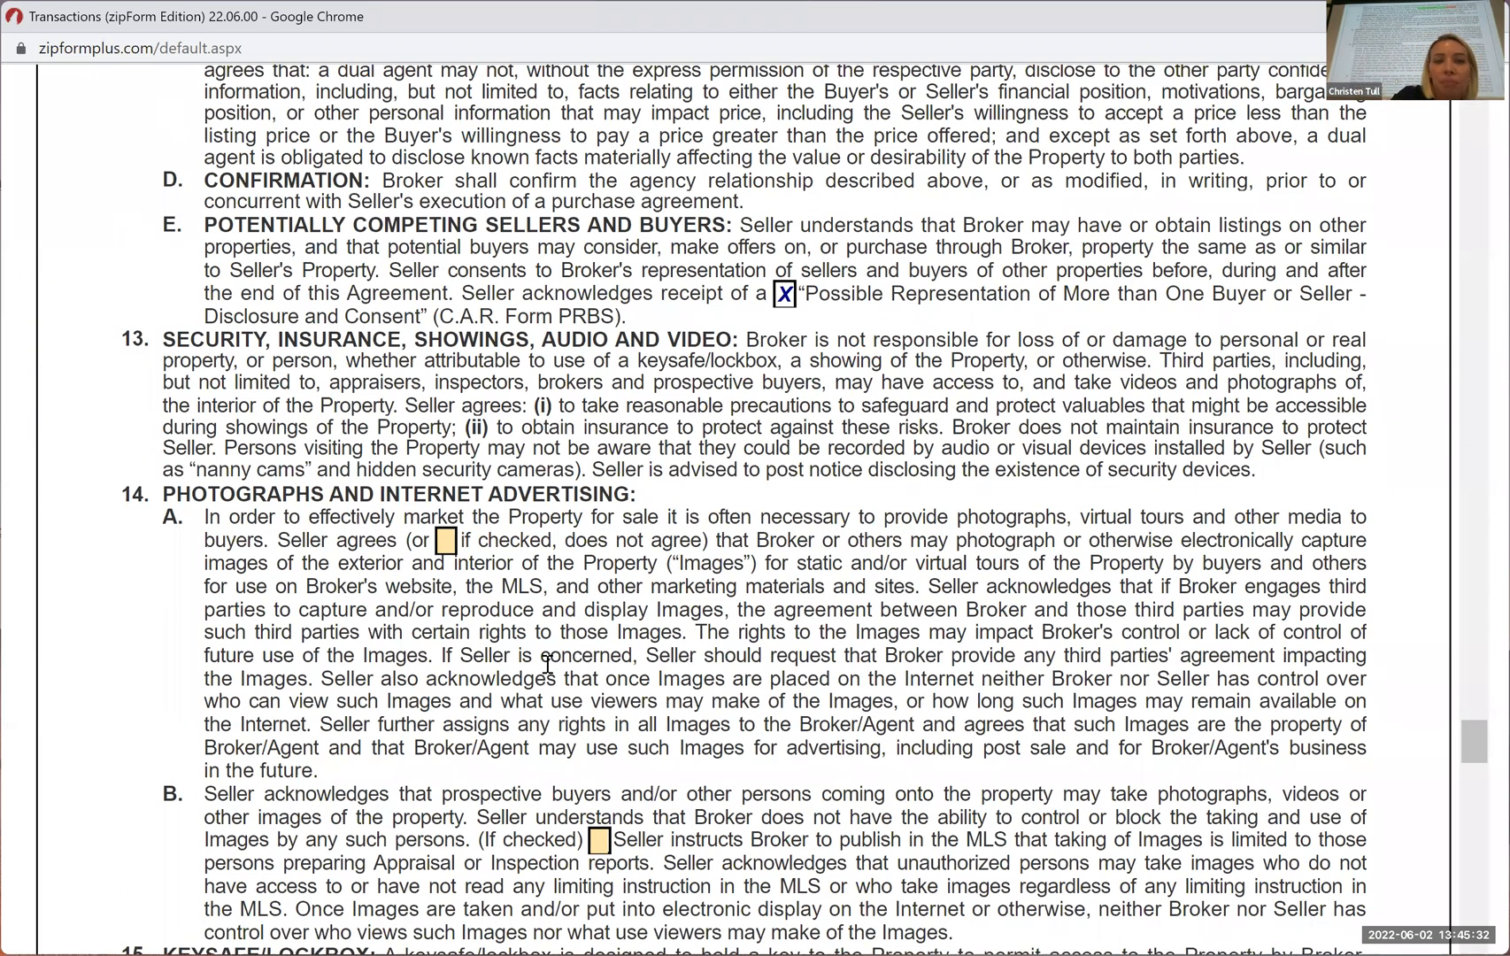
scroll(547, 662, up, 5)
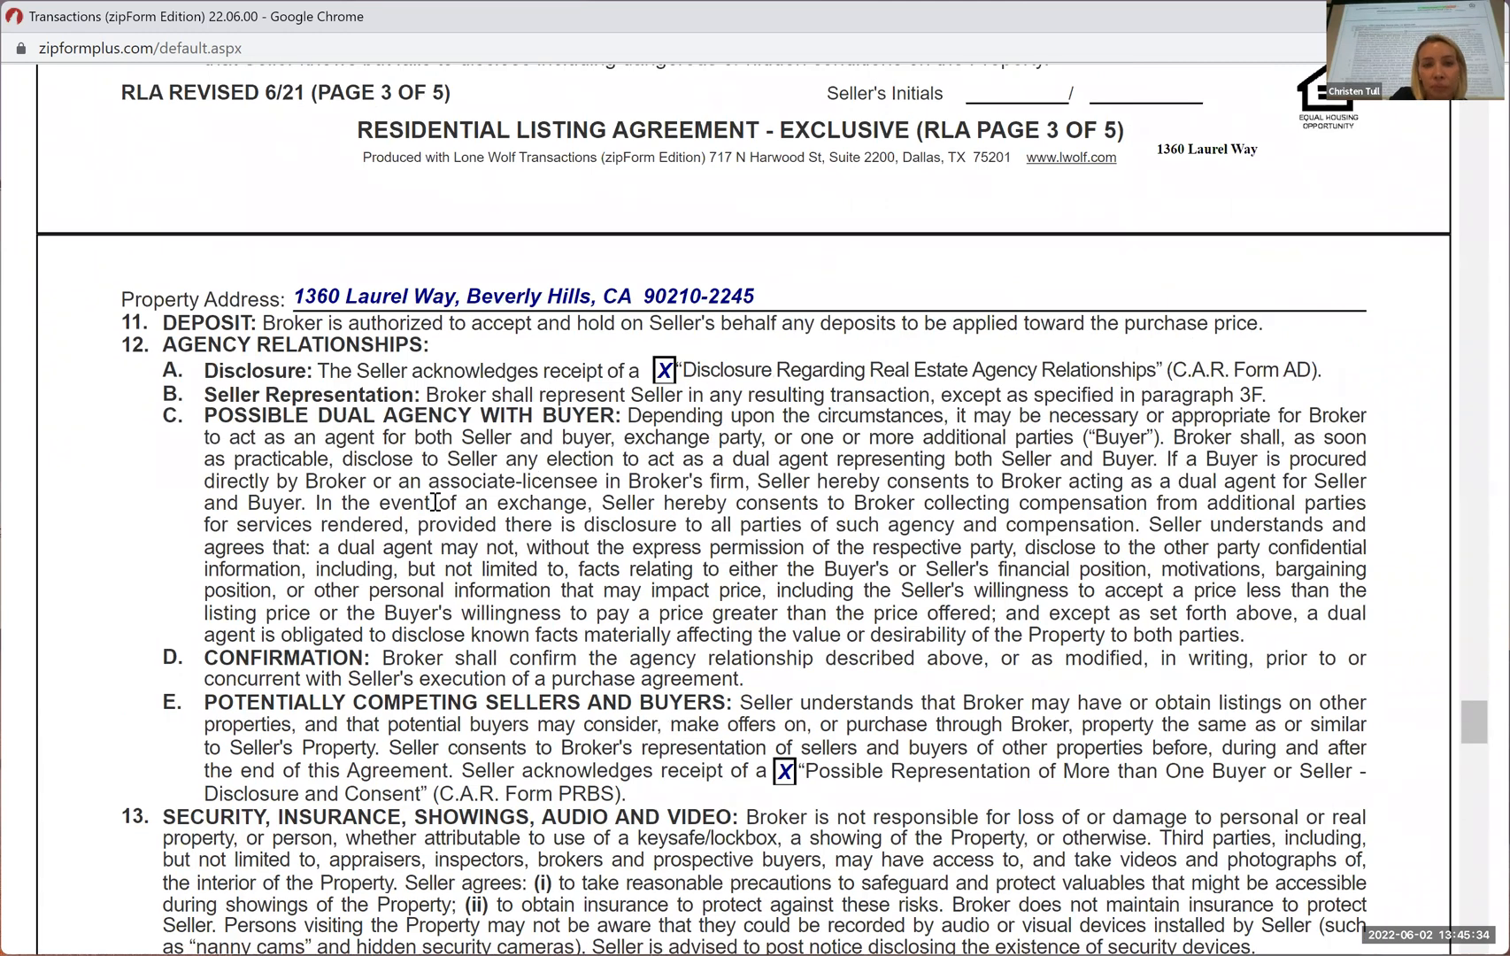
scroll(443, 511, up, 5)
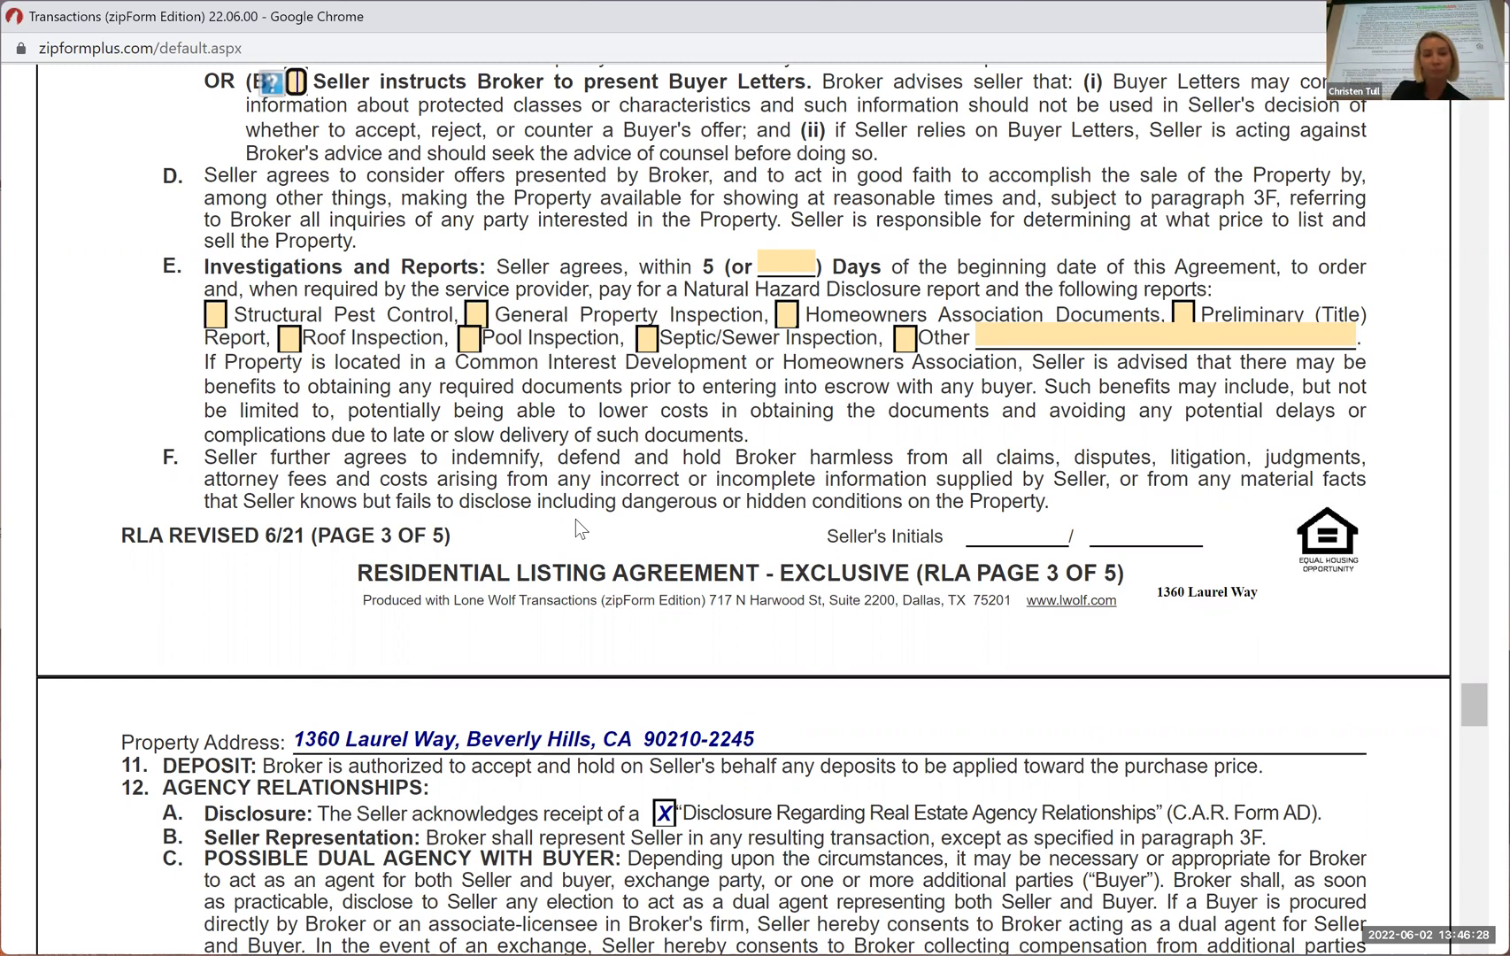
scroll(524, 587, down, 3)
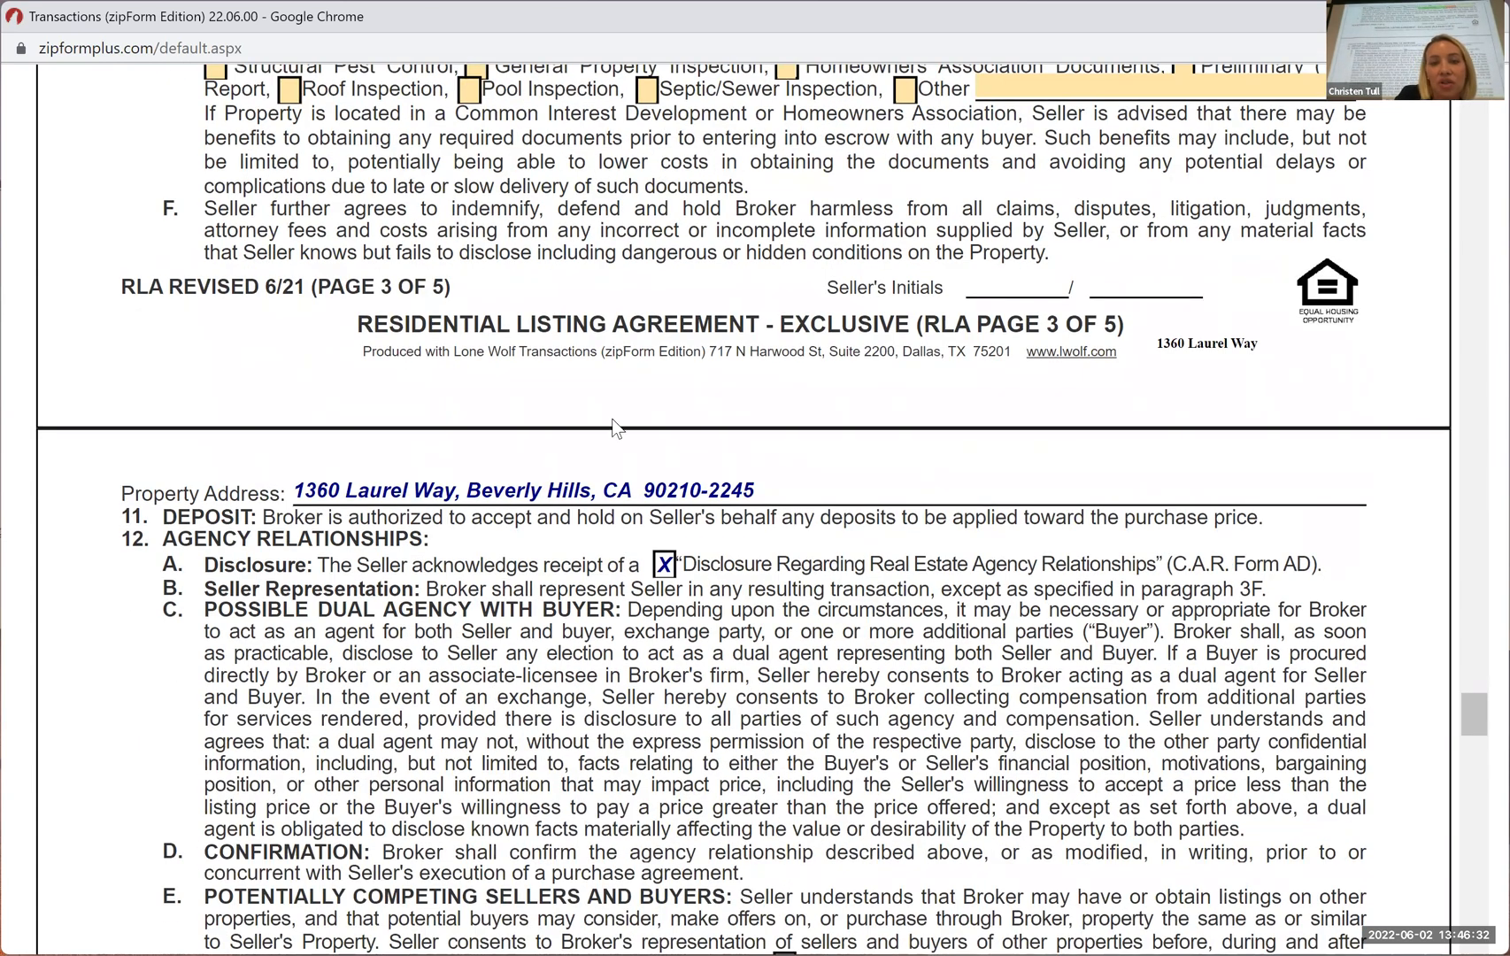
scroll(548, 528, down, 2)
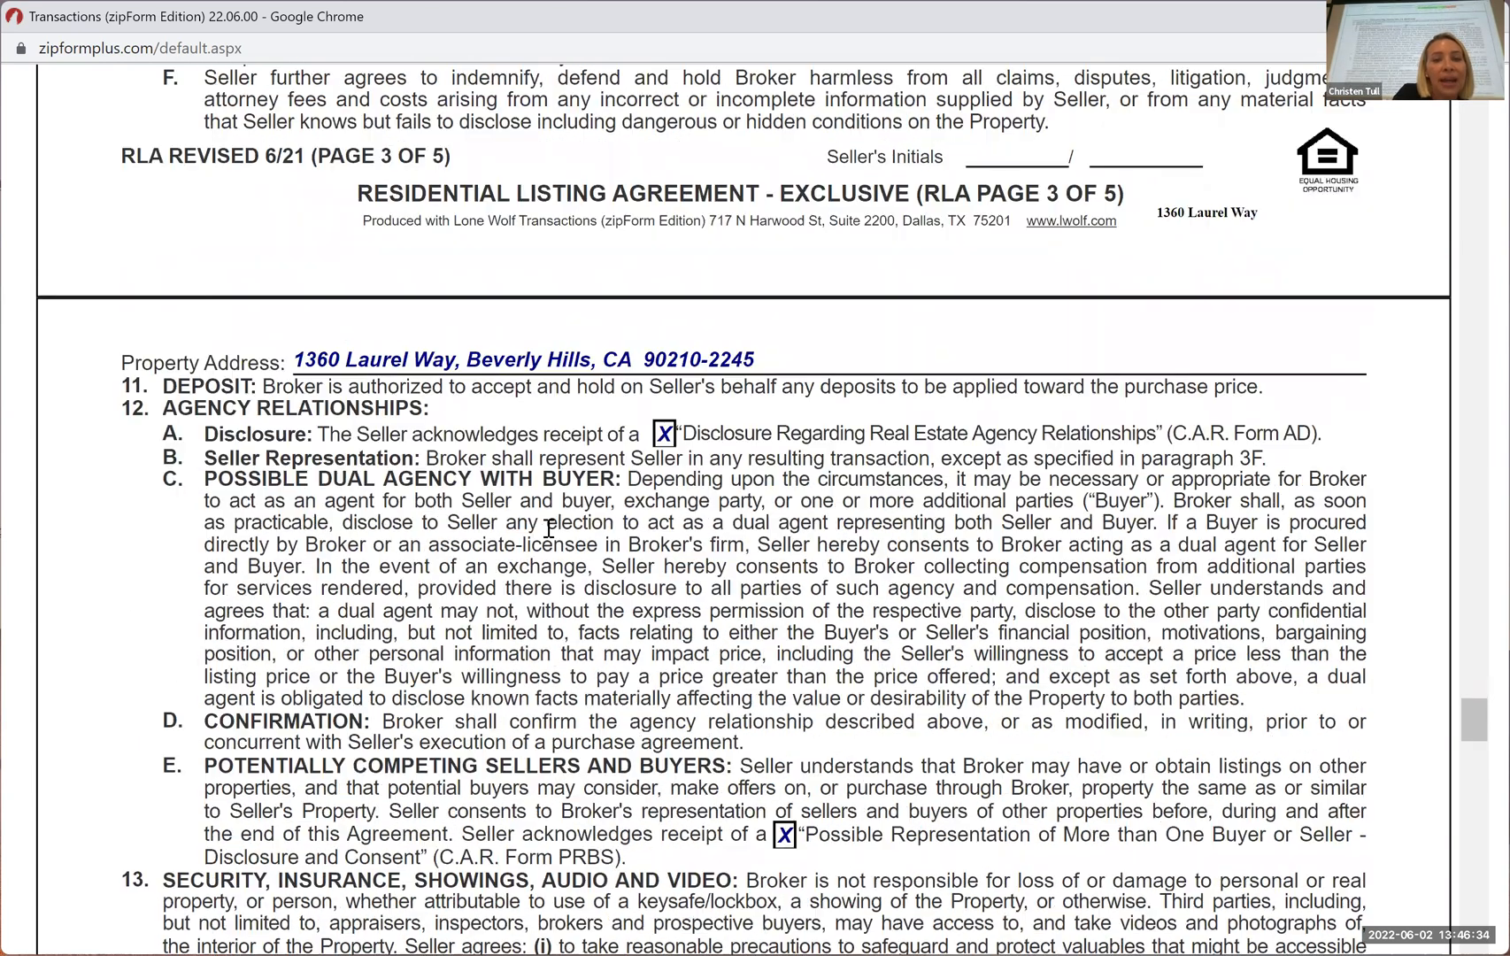
scroll(549, 528, down, 4)
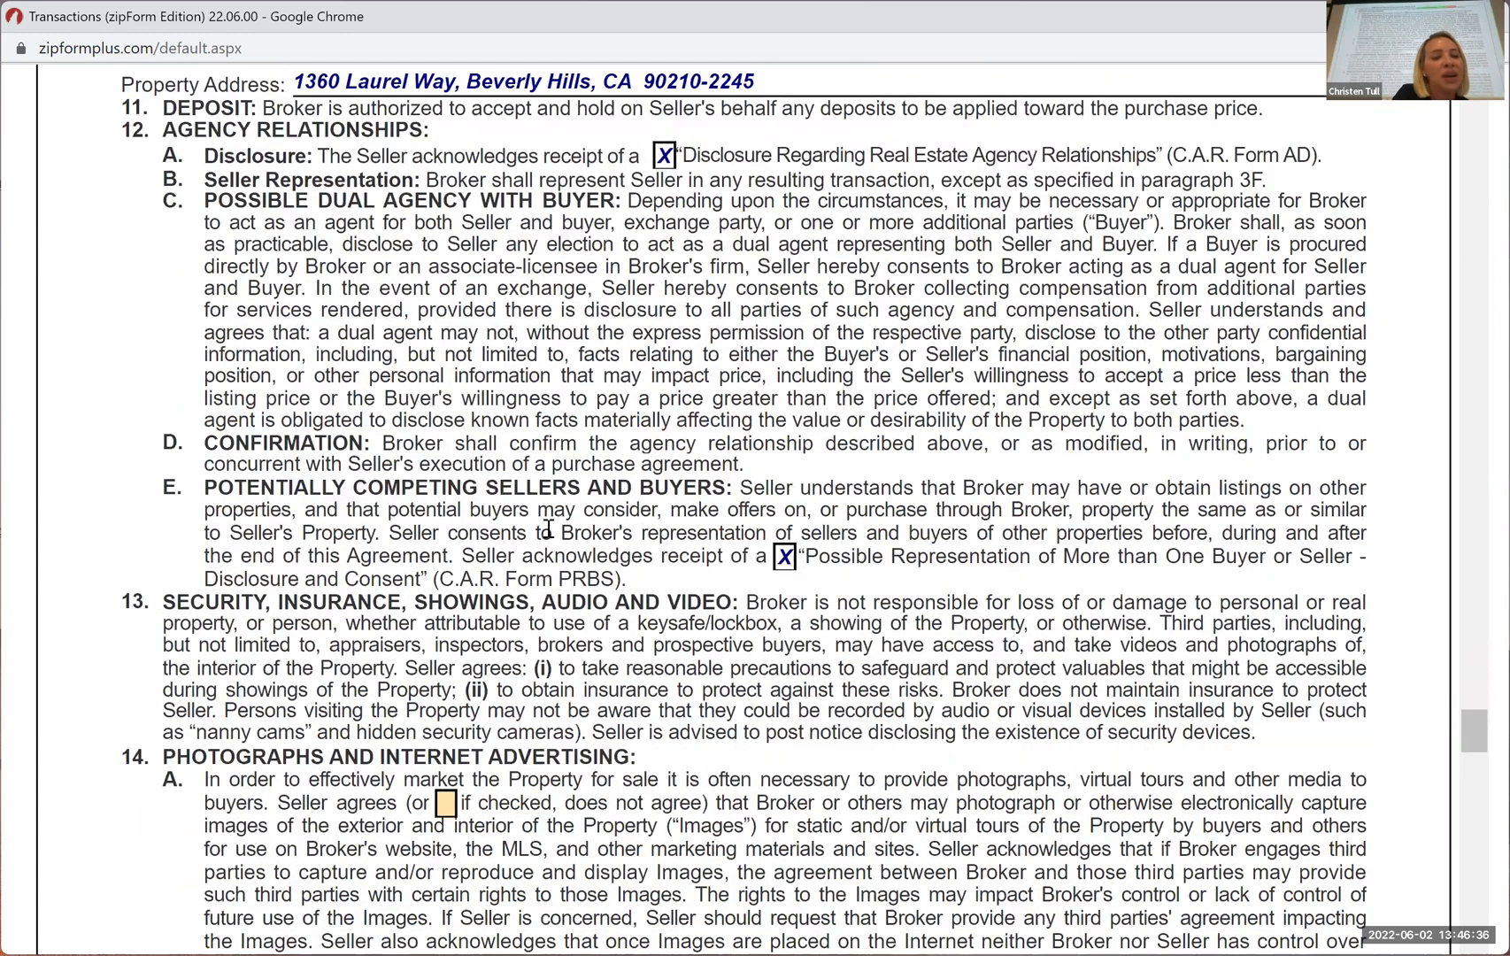
Review paragraphs 13 and 14 of the listing agreement, covering security, showings, photographs and internet advertising
scroll(149, 442, down, 3)
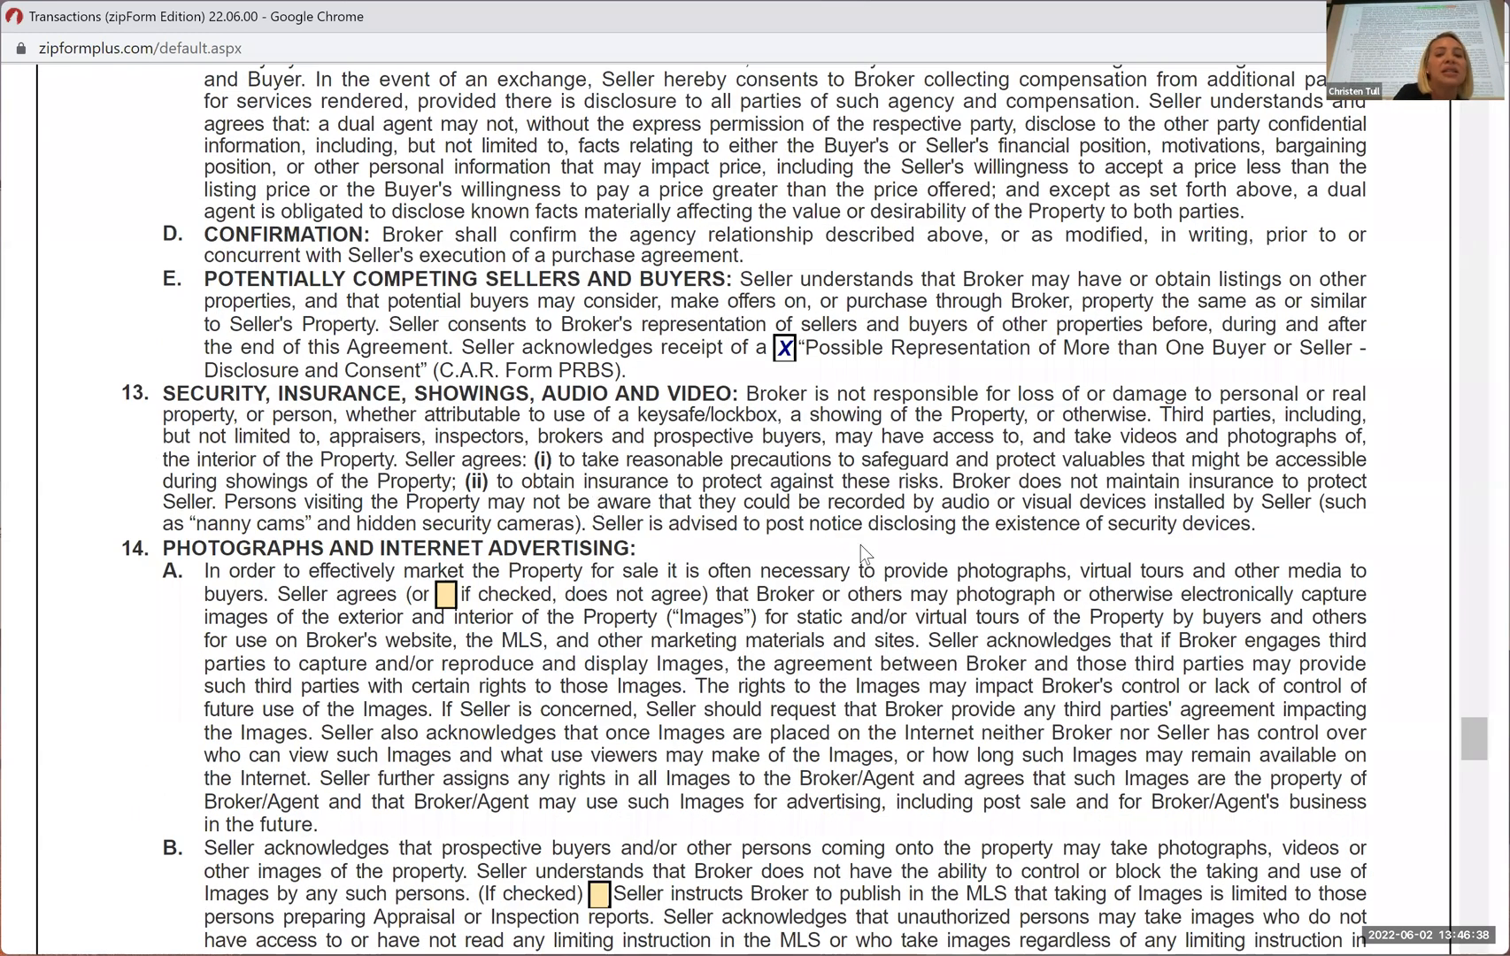
scroll(995, 532, down, 1)
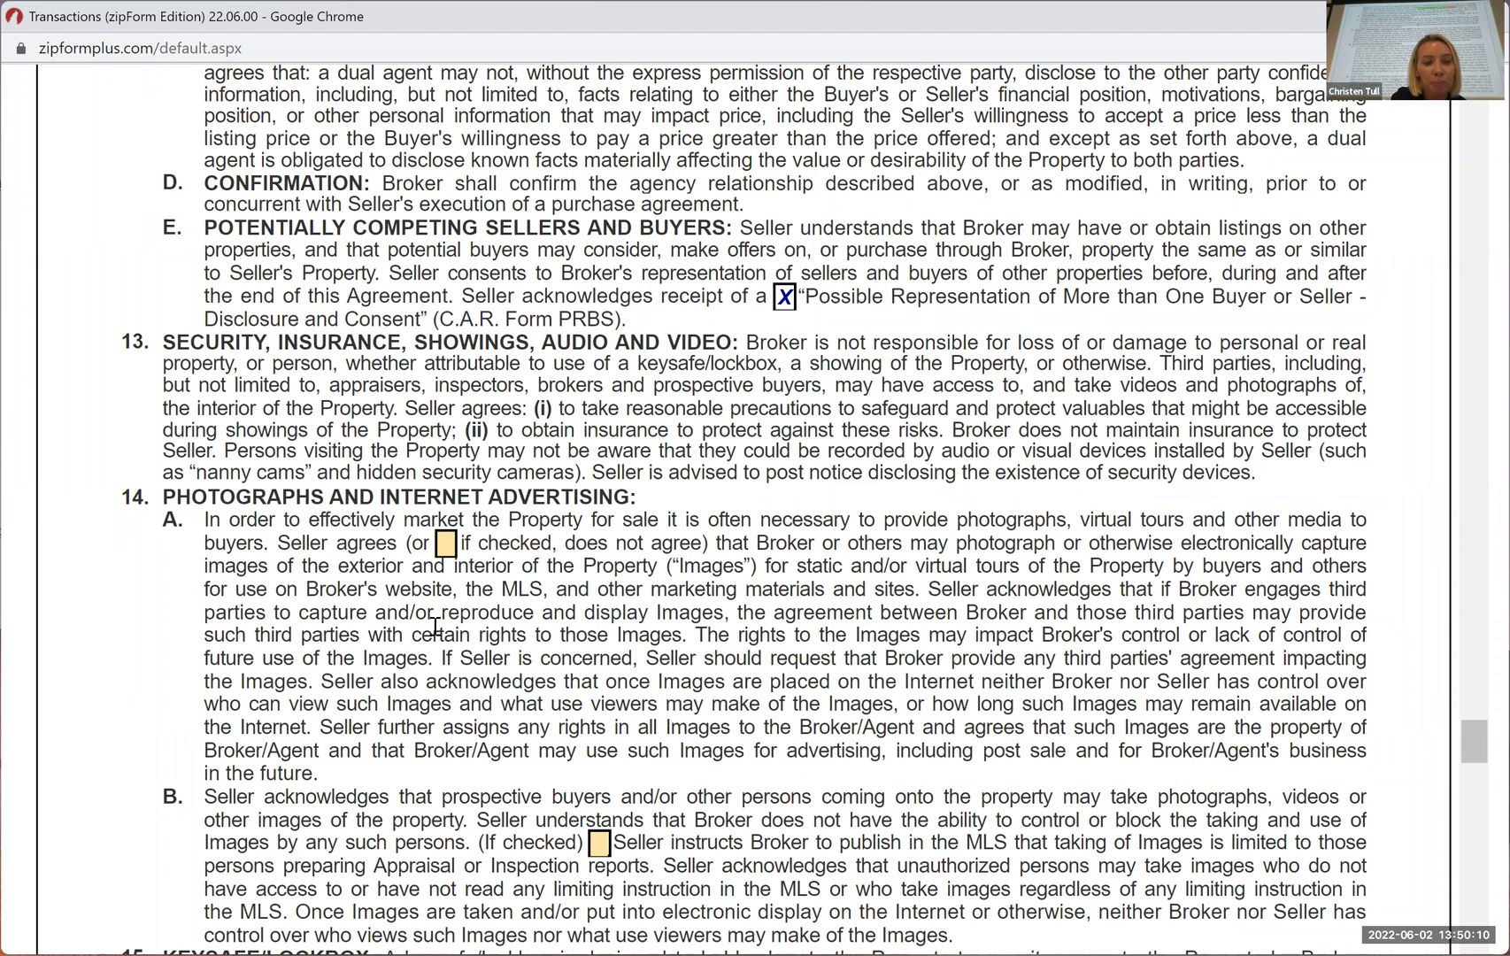
scroll(478, 619, down, 1)
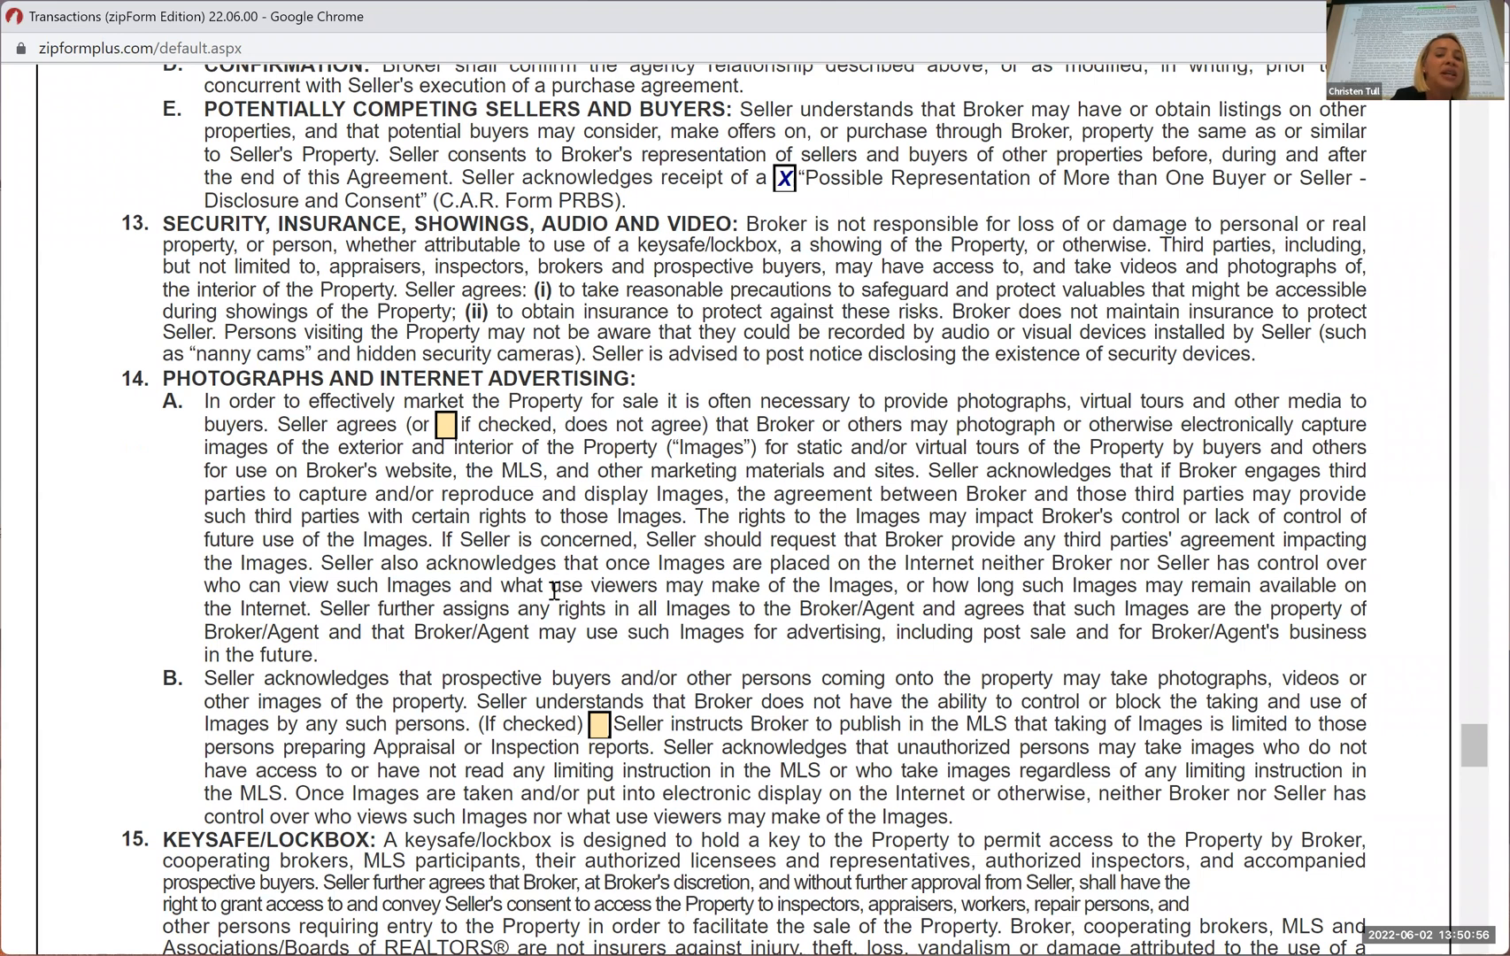
scroll(554, 591, down, 3)
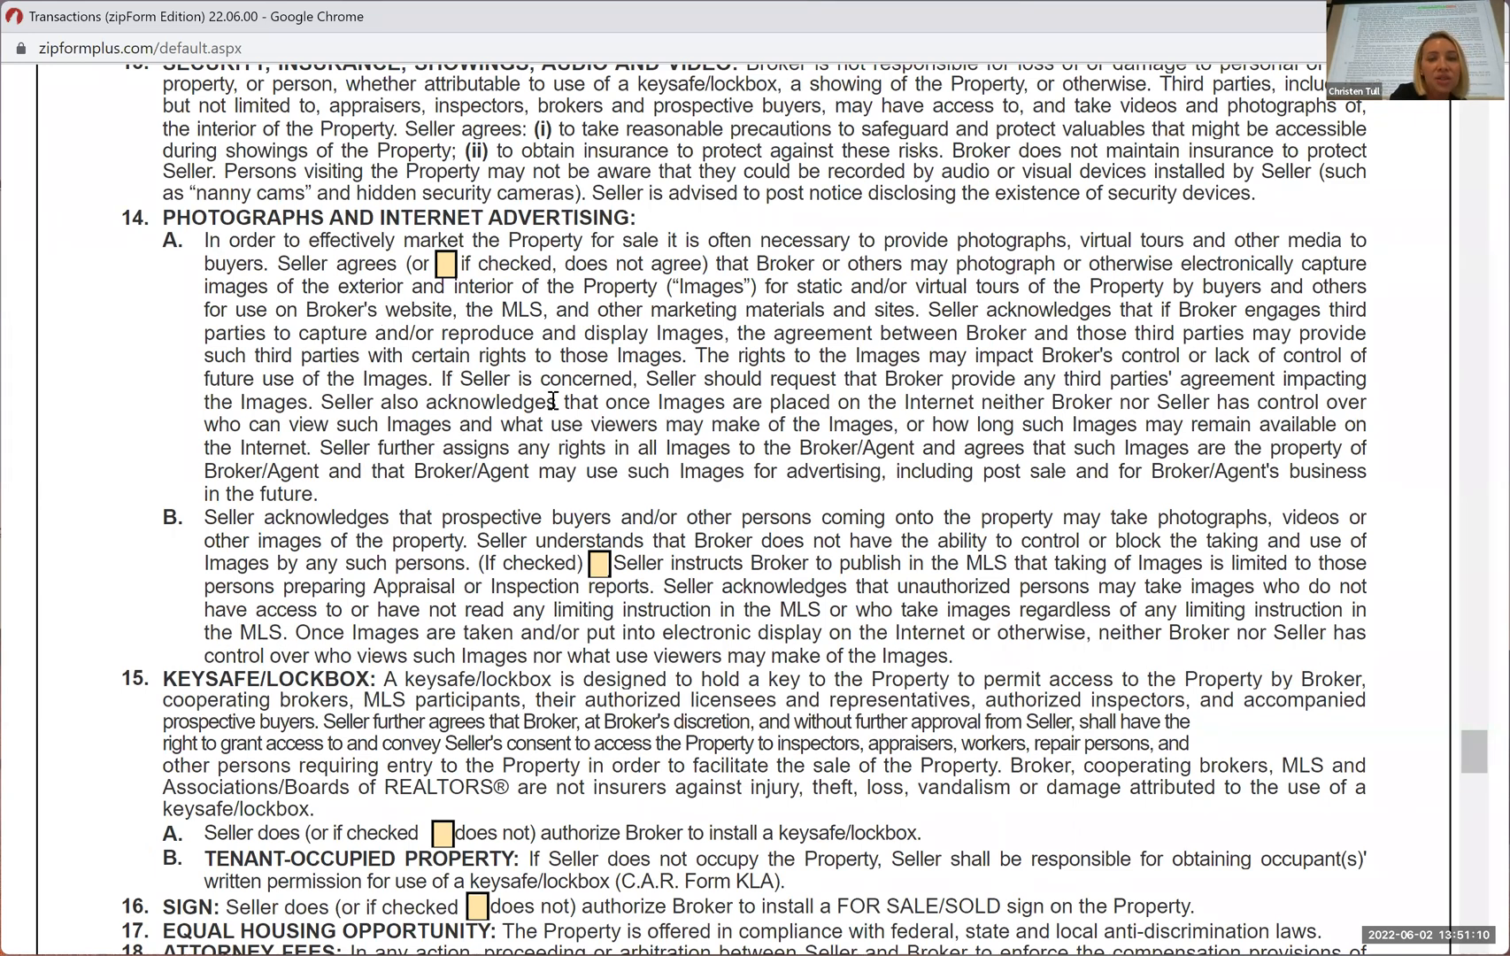
scroll(386, 577, down, 1)
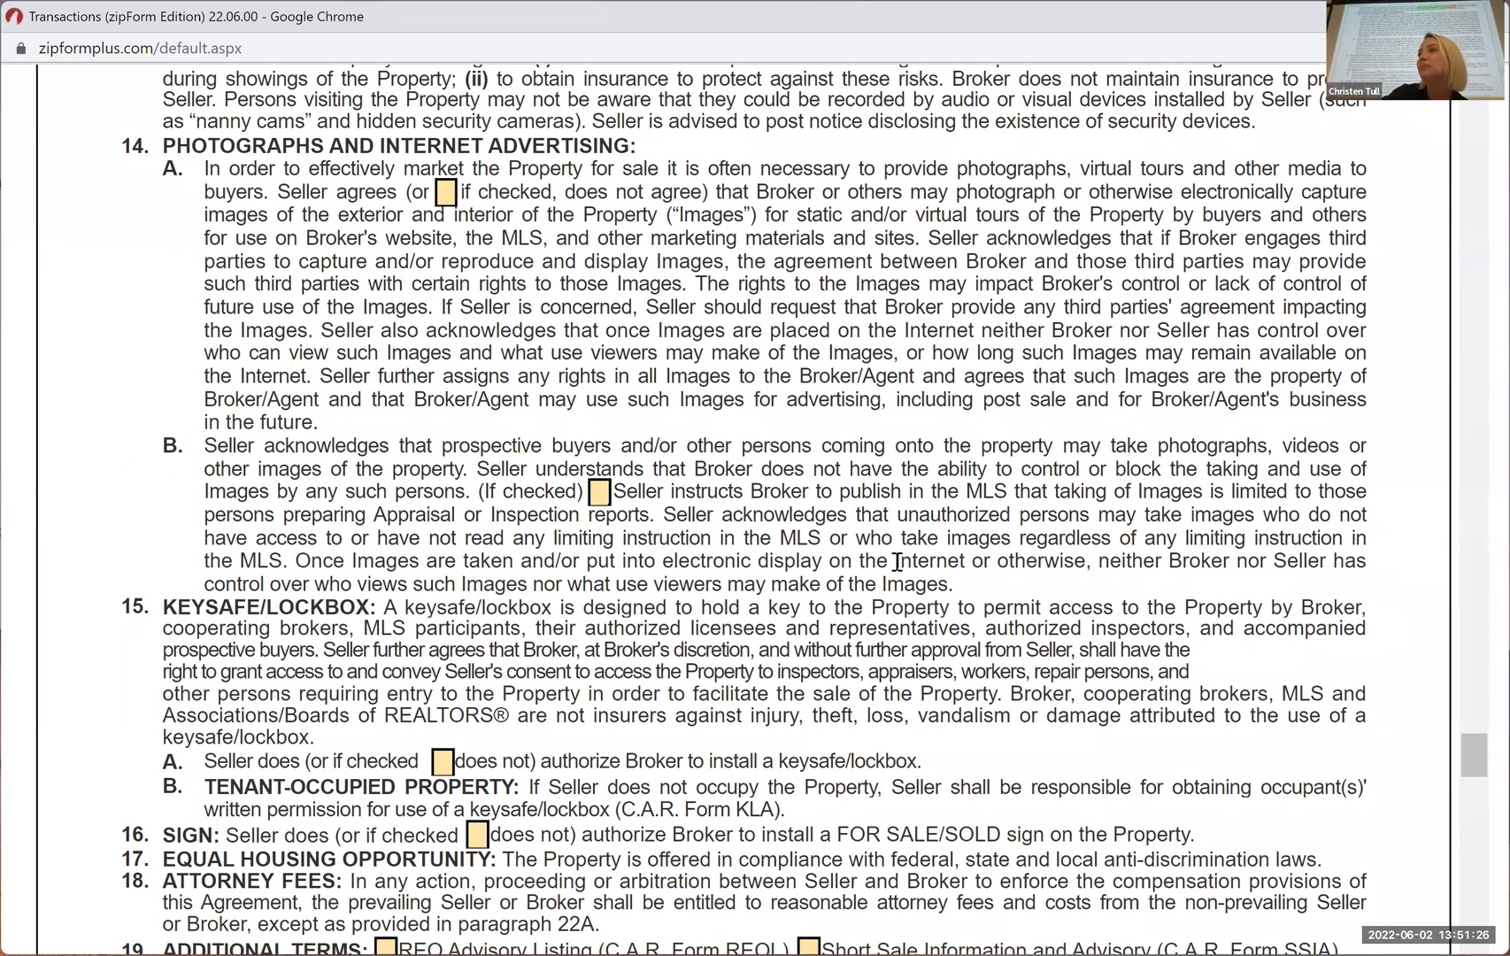
Review paragraphs 15 to 18, covering the keysafe/lockbox, tenant-occupied property, sign, equal housing and attorney fees
scroll(537, 664, down, 1)
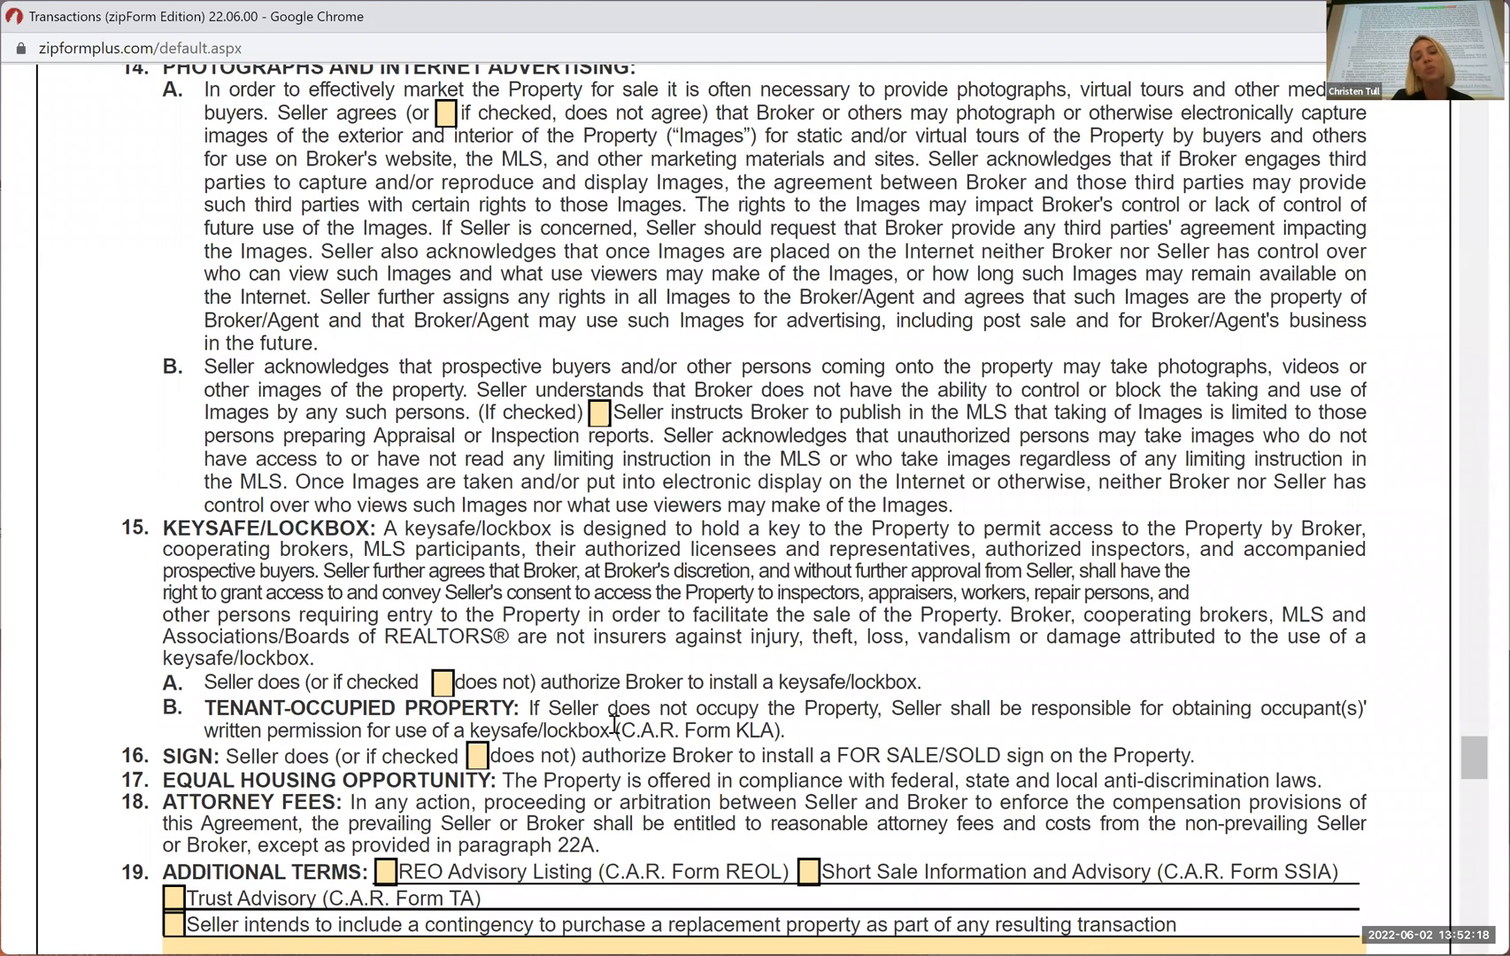
scroll(617, 724, down, 1)
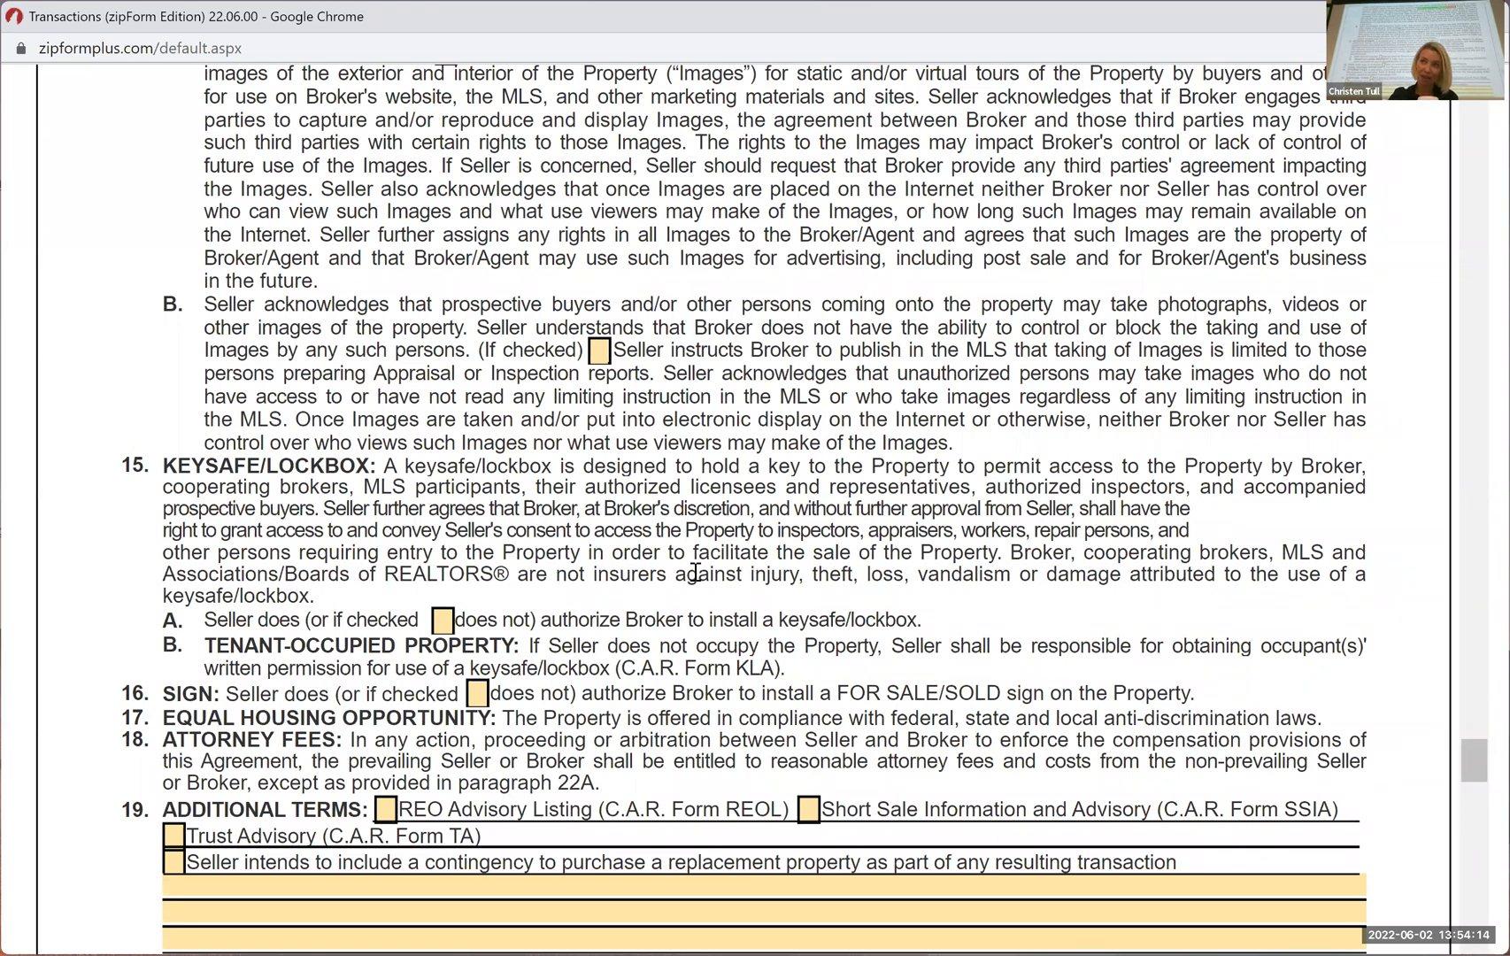
scroll(643, 467, down, 1)
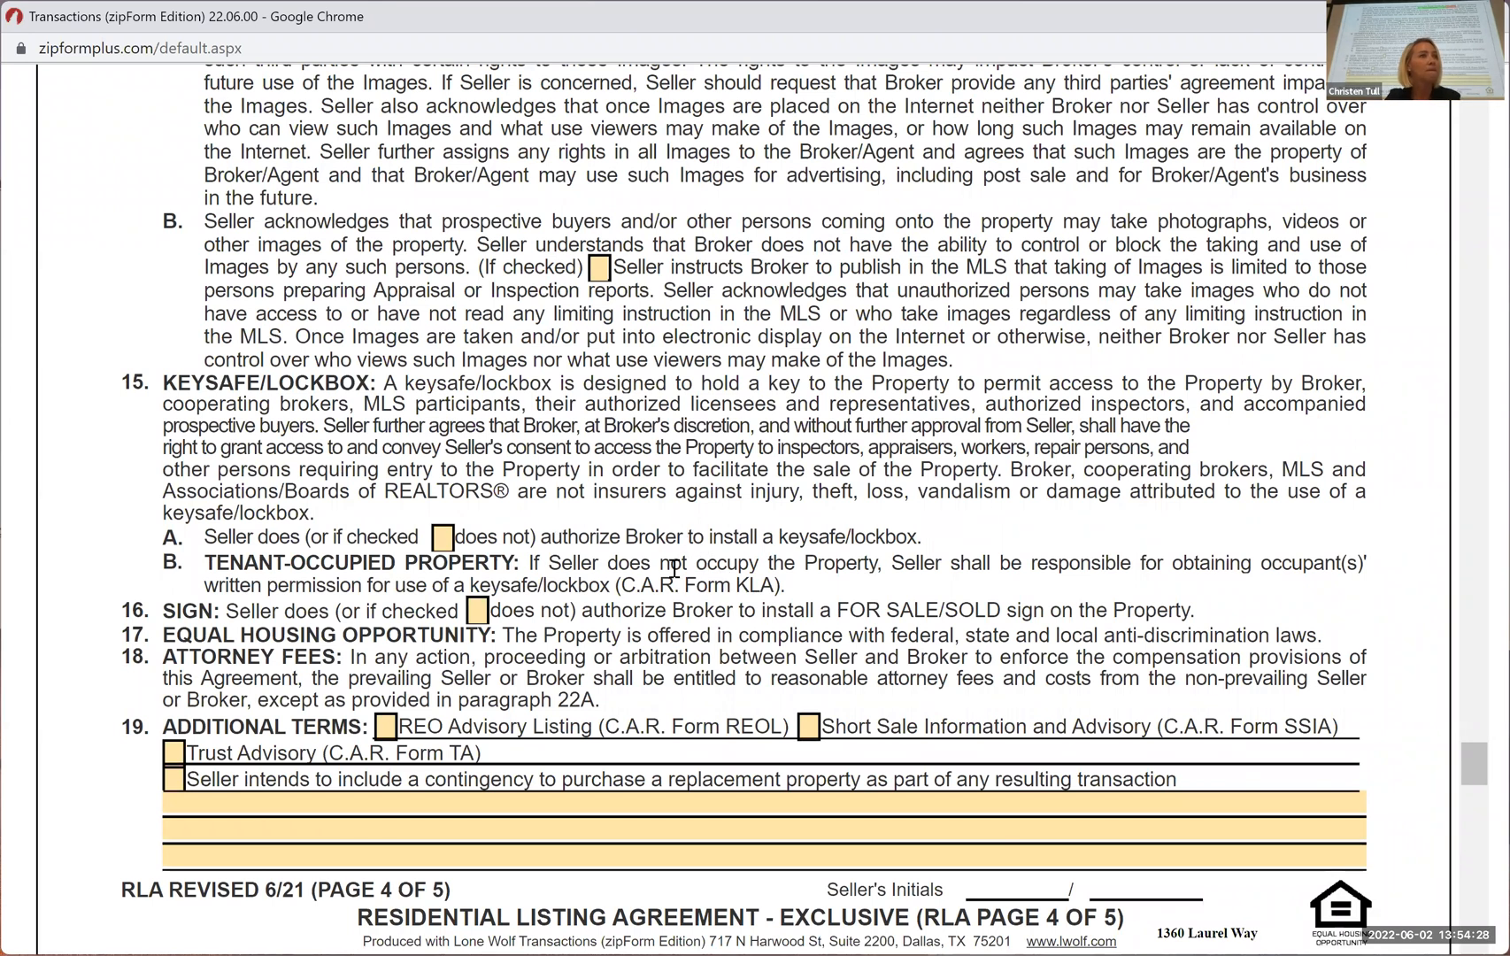
scroll(675, 567, down, 2)
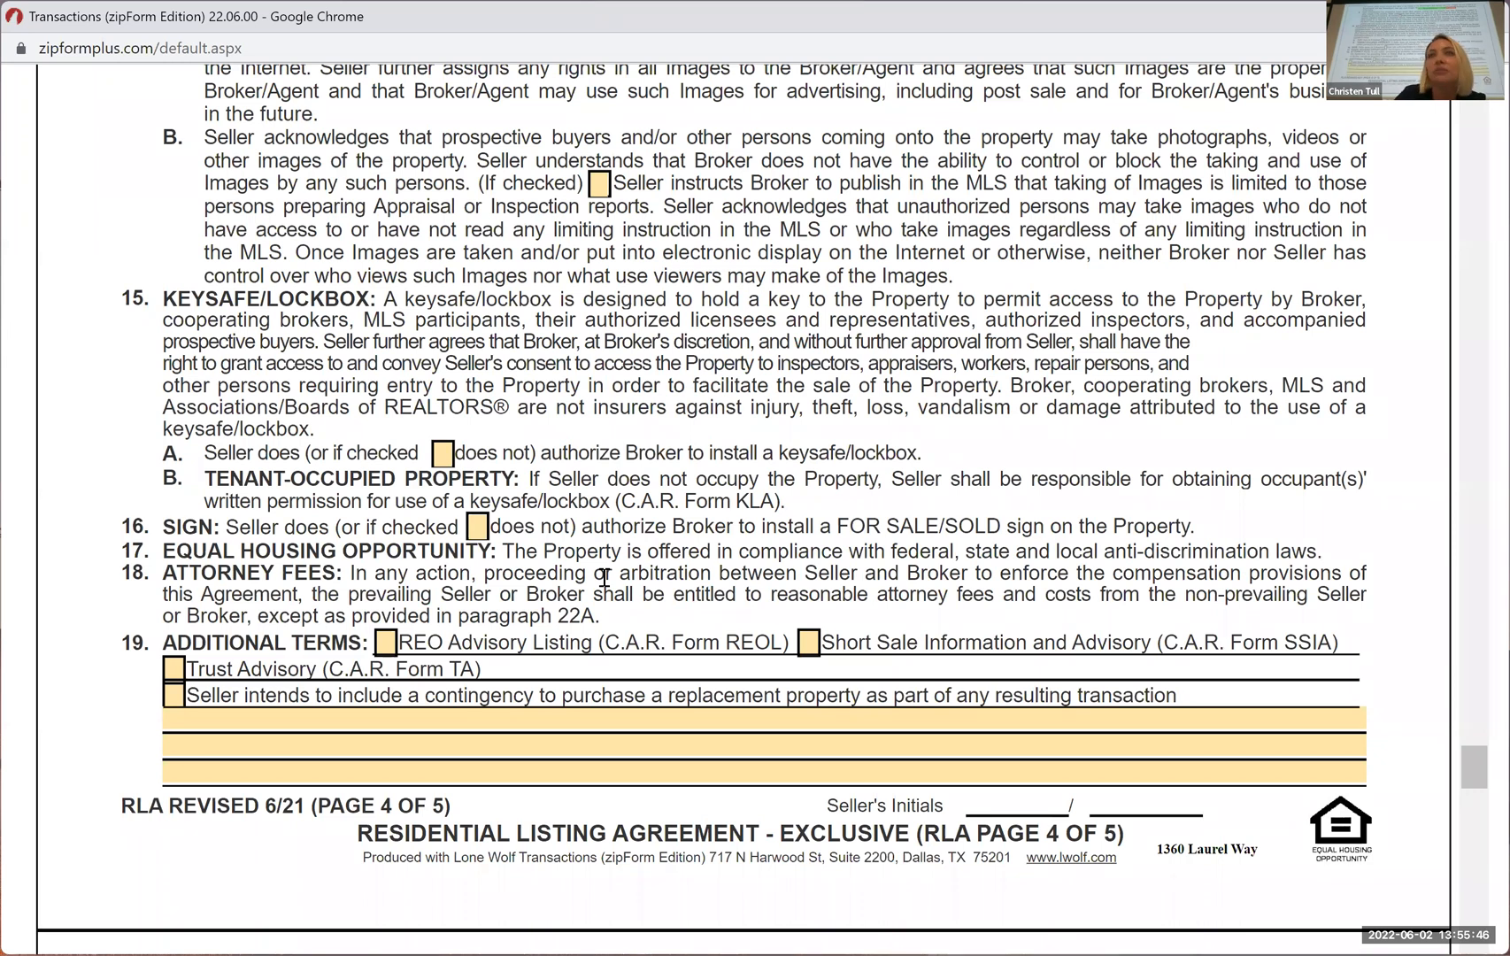
Examine the additional terms in paragraph 19 and place the cursor in the Trust Advisory (C.A.R. Form TA) option
scroll(432, 609, down, 1)
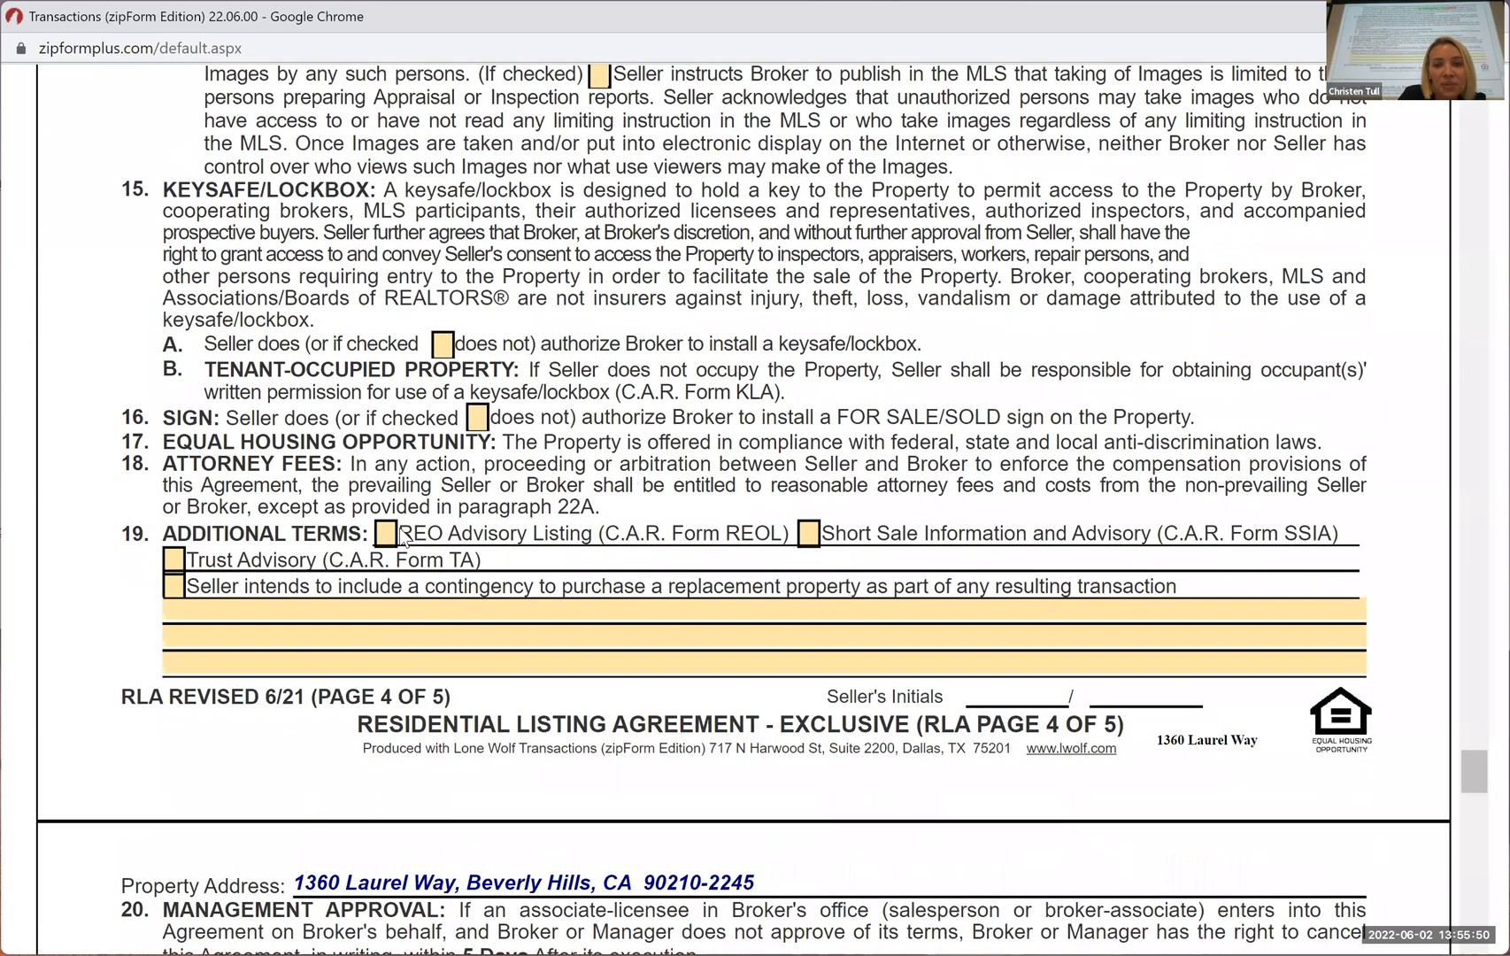
scroll(155, 561, down, 1)
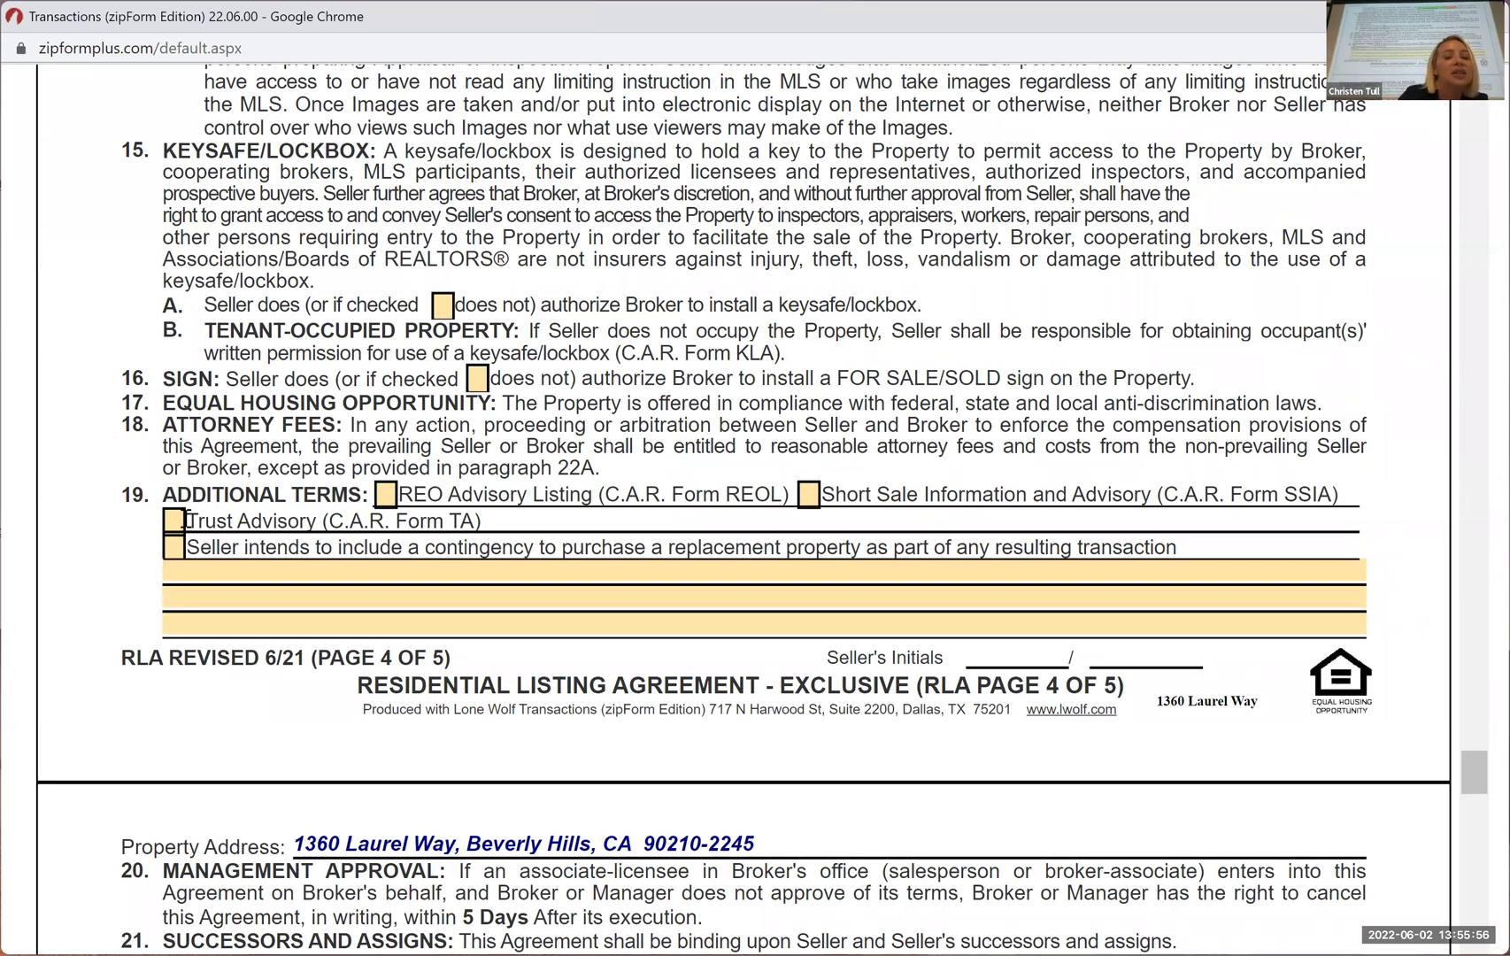
click(174, 529)
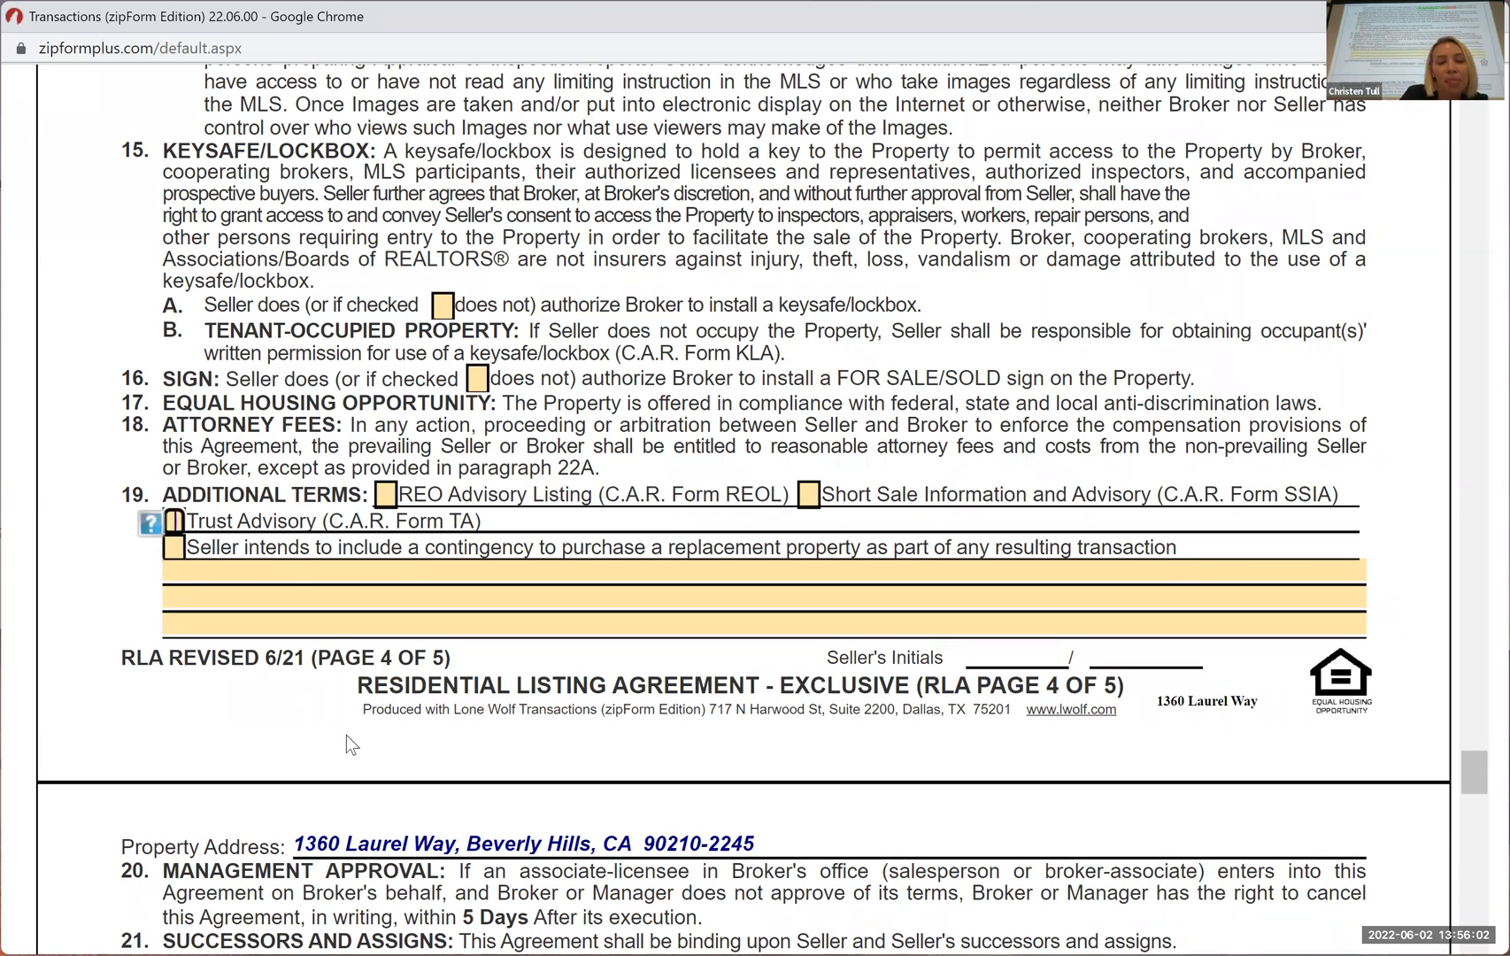
scroll(347, 735, down, 2)
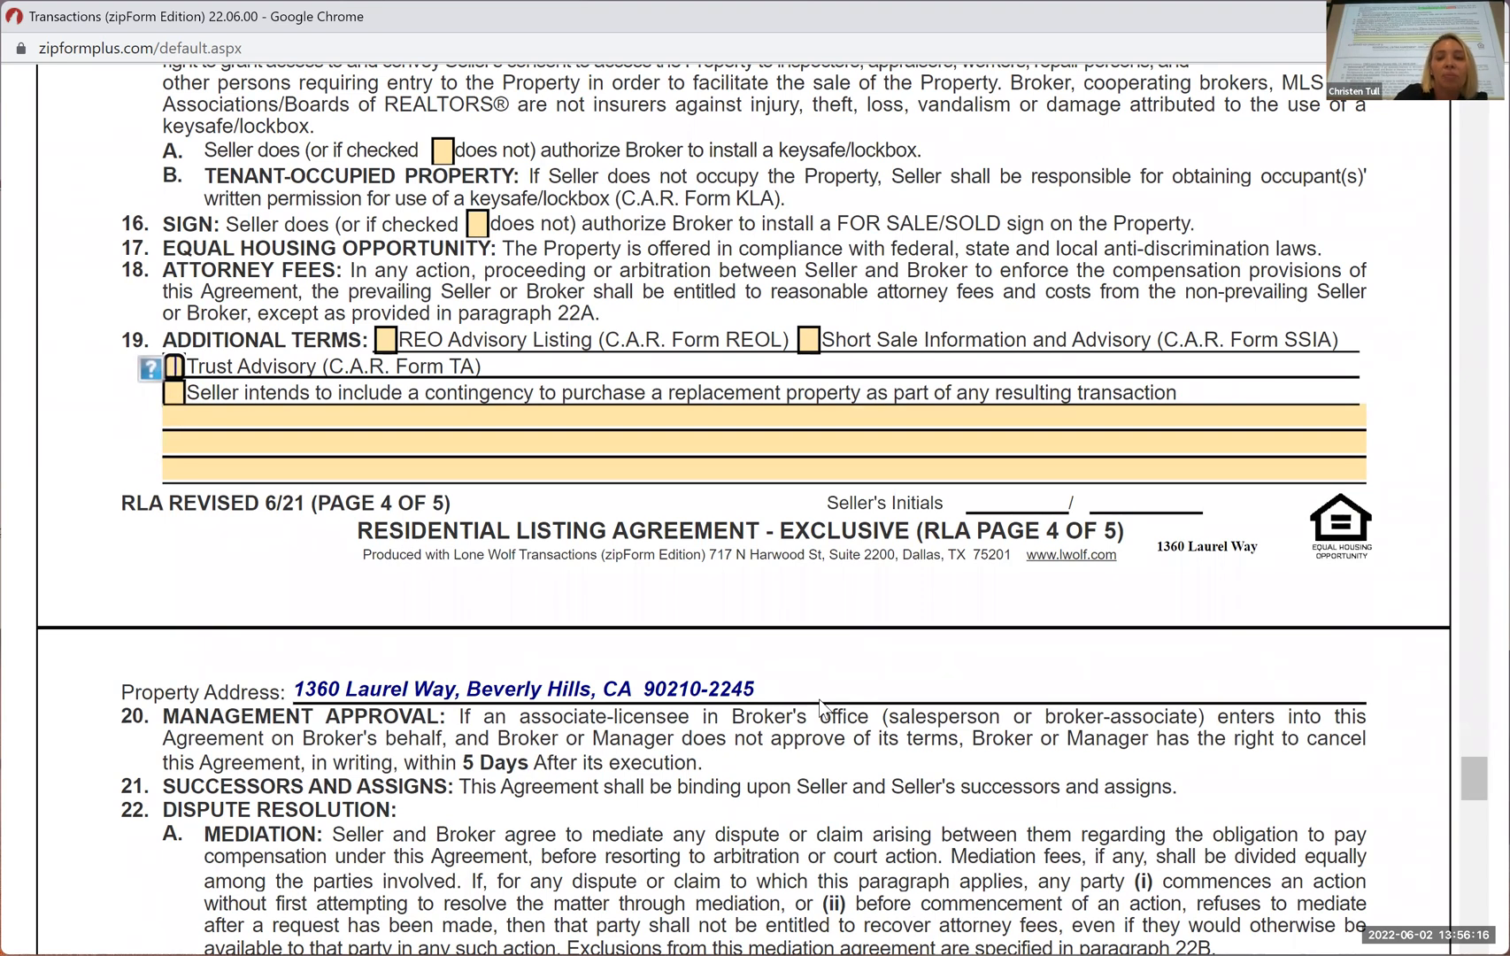
scroll(876, 635, down, 1)
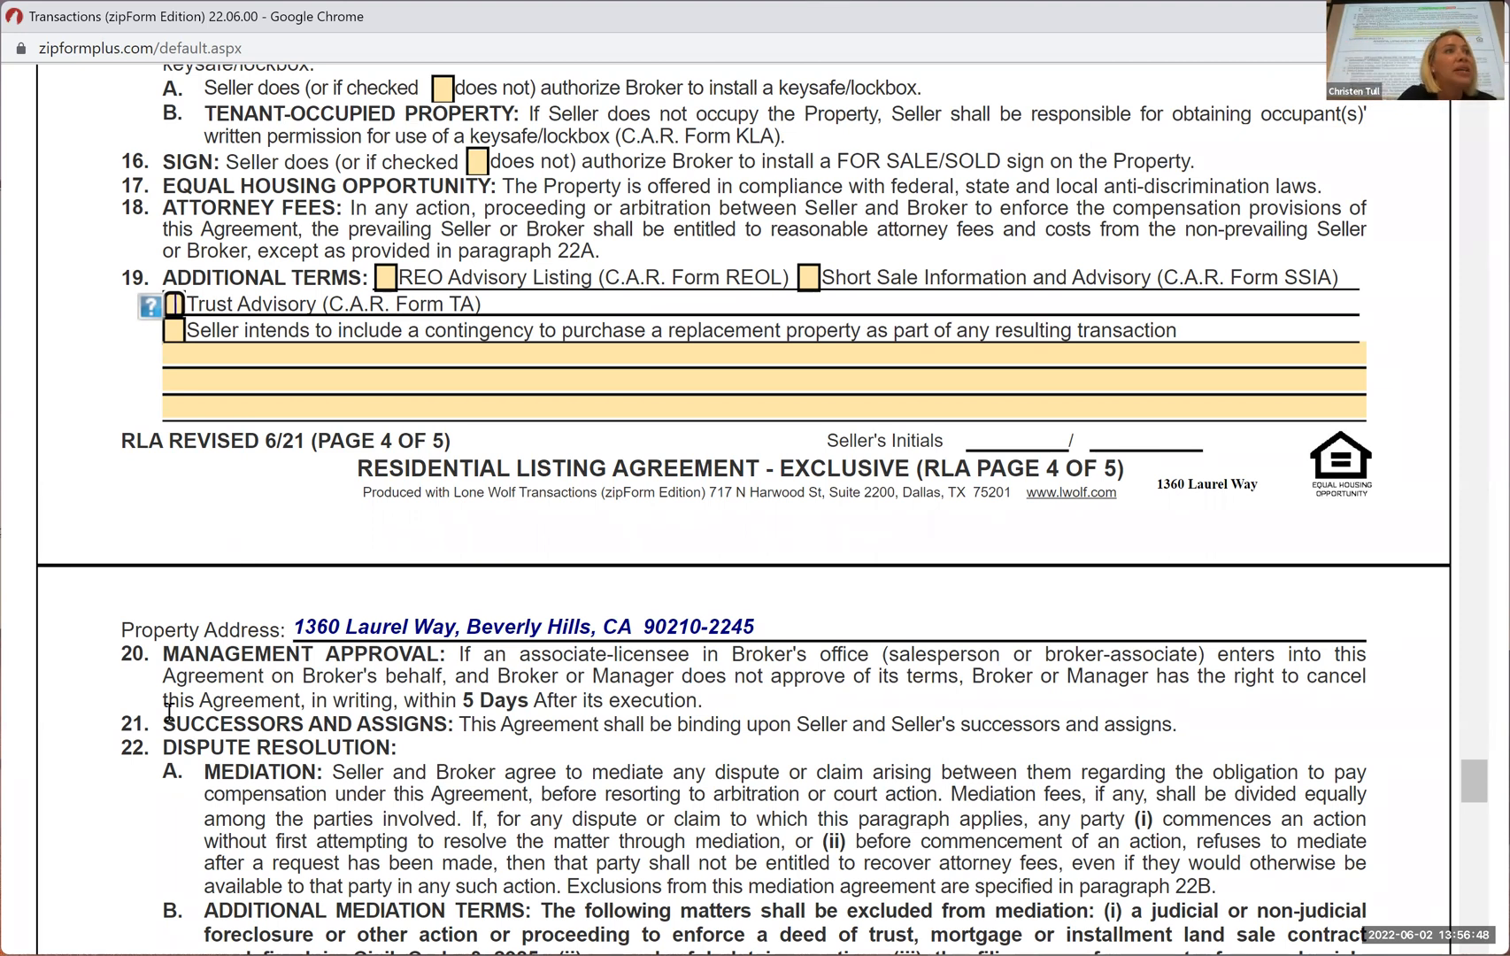
Review paragraphs 20 to 24 on page 5, from management approval and dispute resolution to ownership, title and representative capacity
scroll(779, 718, down, 2)
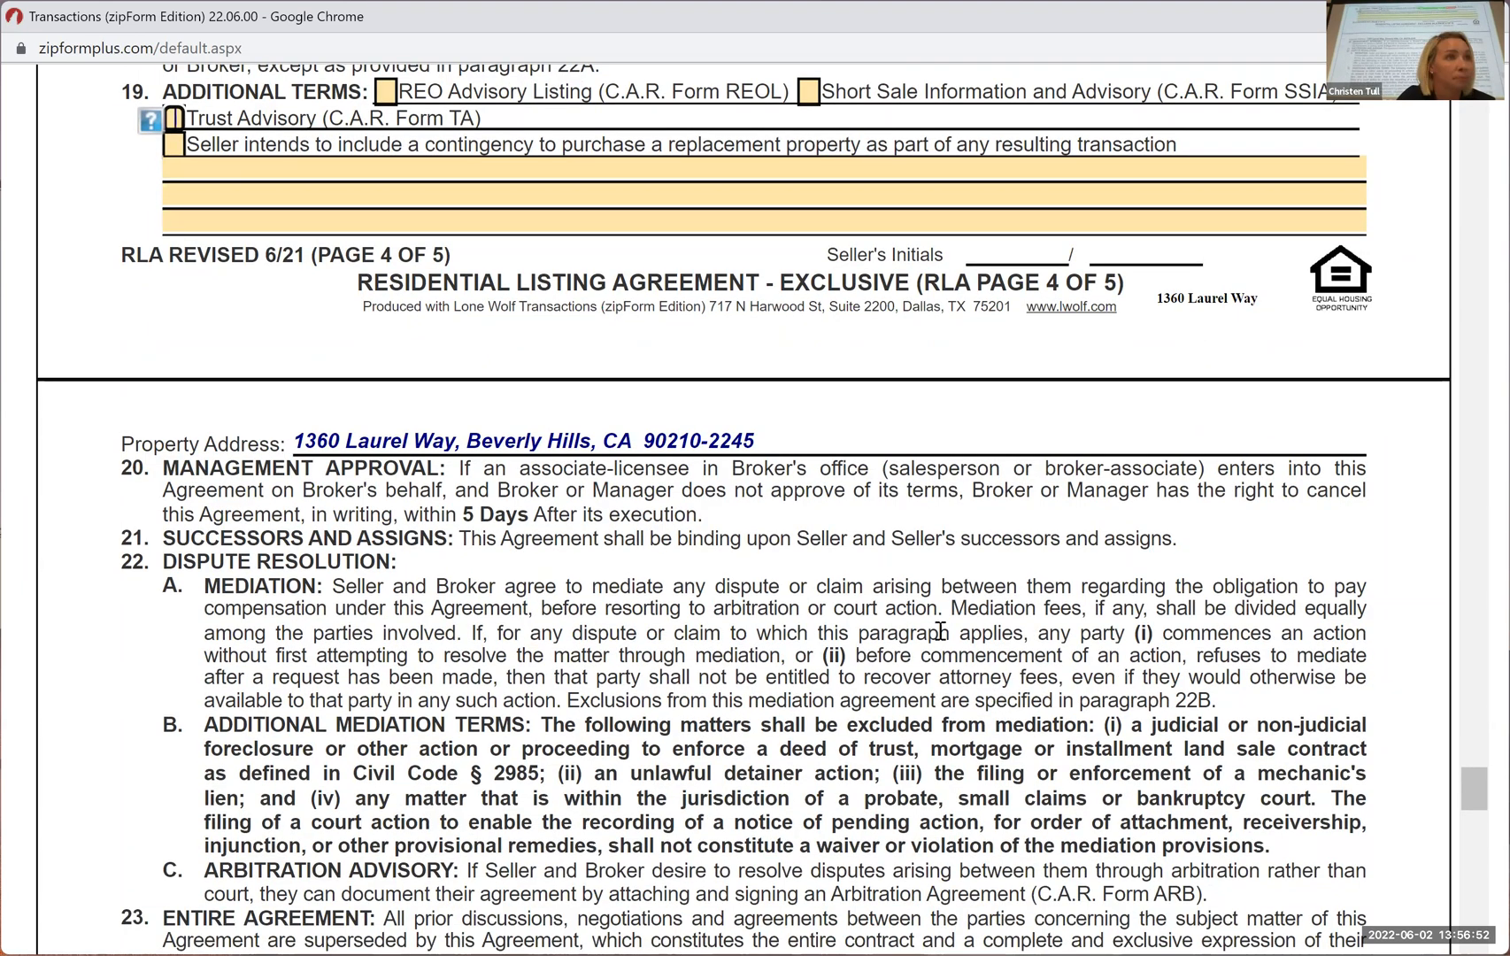
scroll(940, 630, down, 1)
scroll(940, 630, down, 3)
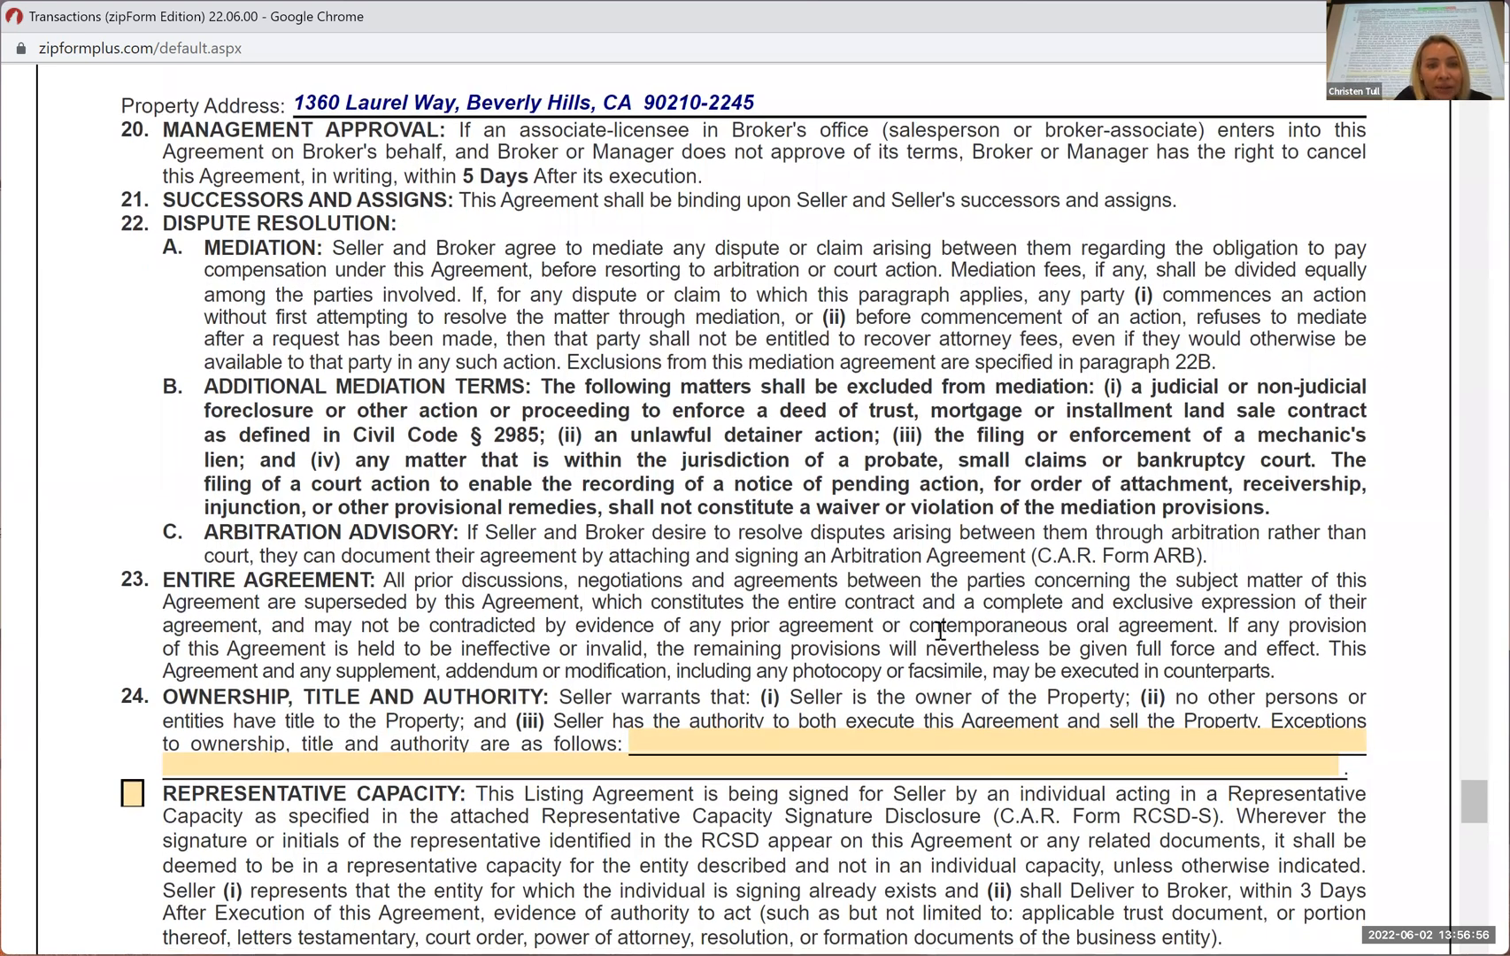
scroll(940, 630, down, 1)
scroll(1003, 605, down, 2)
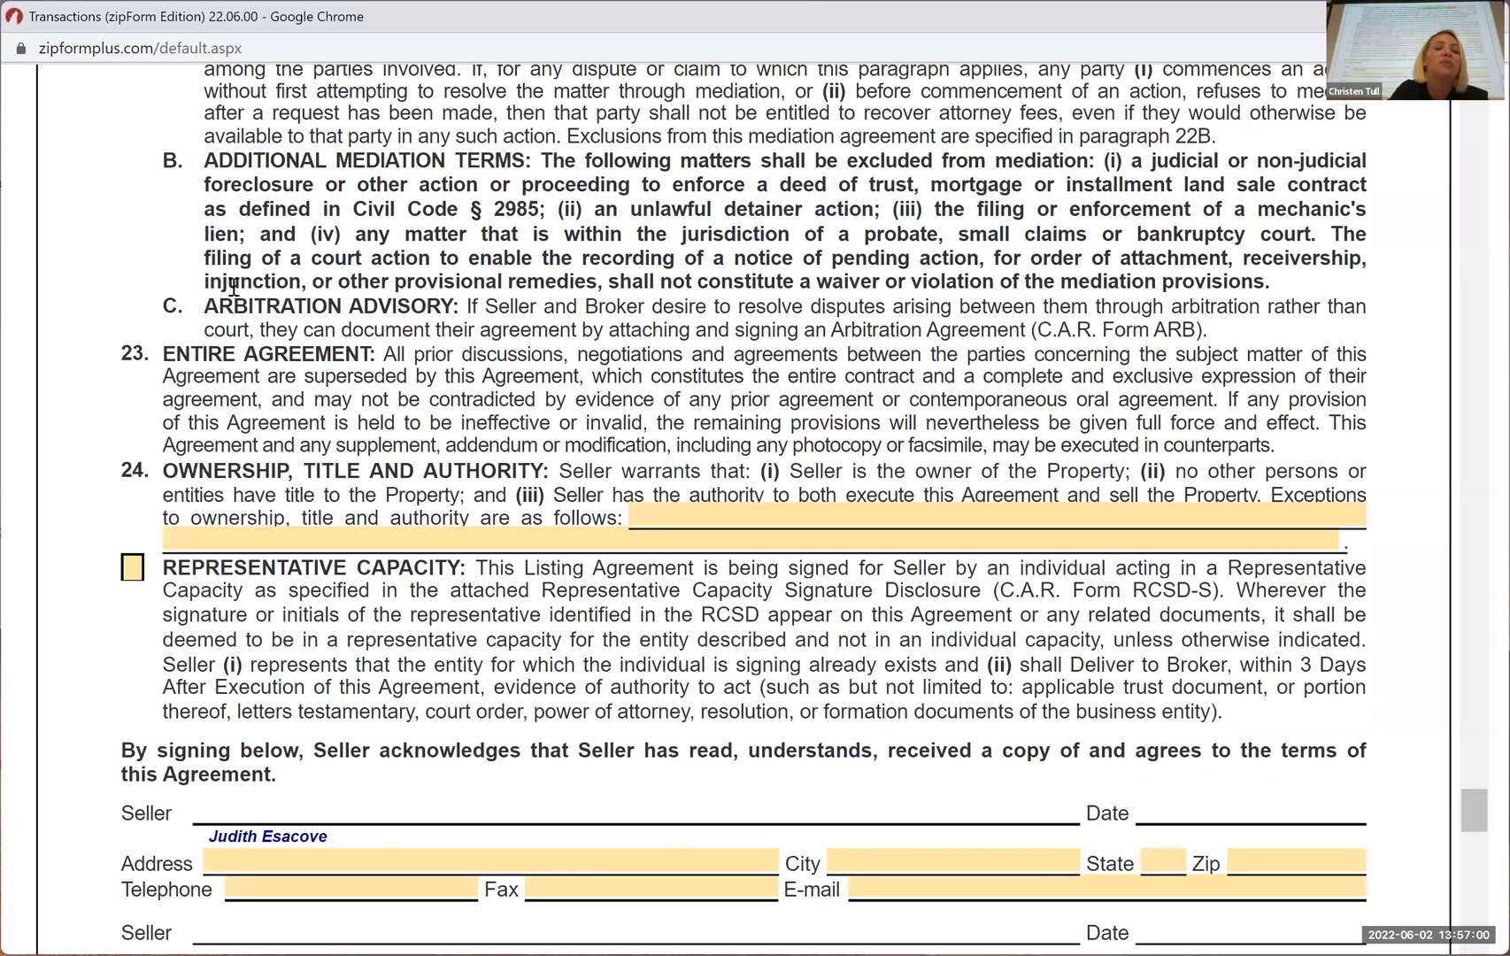
Examine the seller signature blocks, the broker details and the co-listing option at the end of page 5
scroll(135, 378, down, 2)
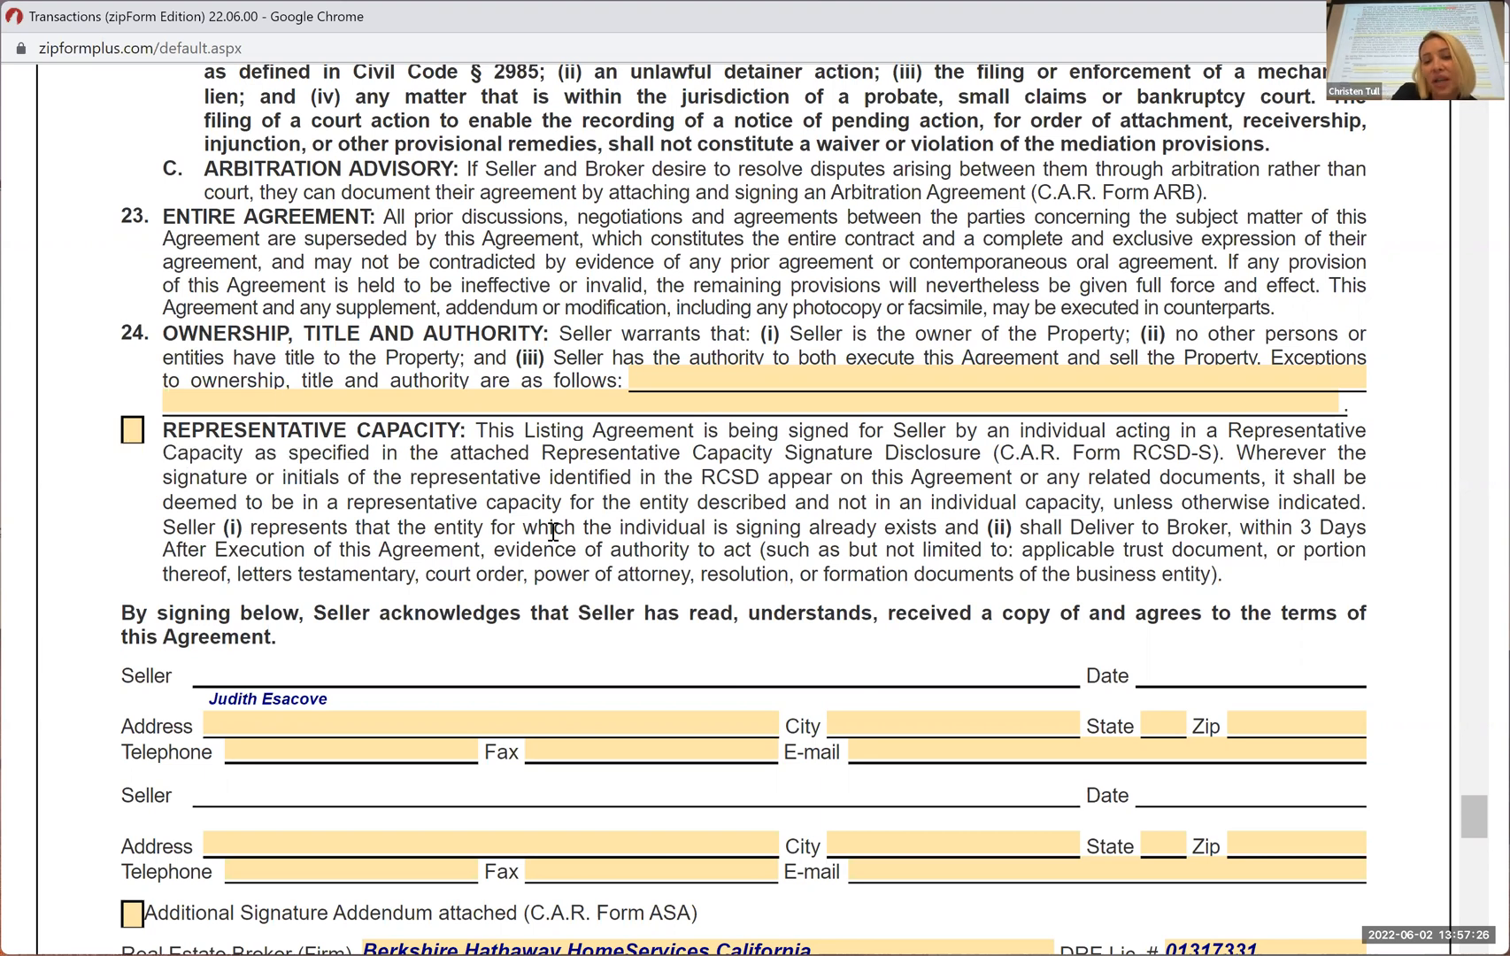
scroll(815, 650, down, 5)
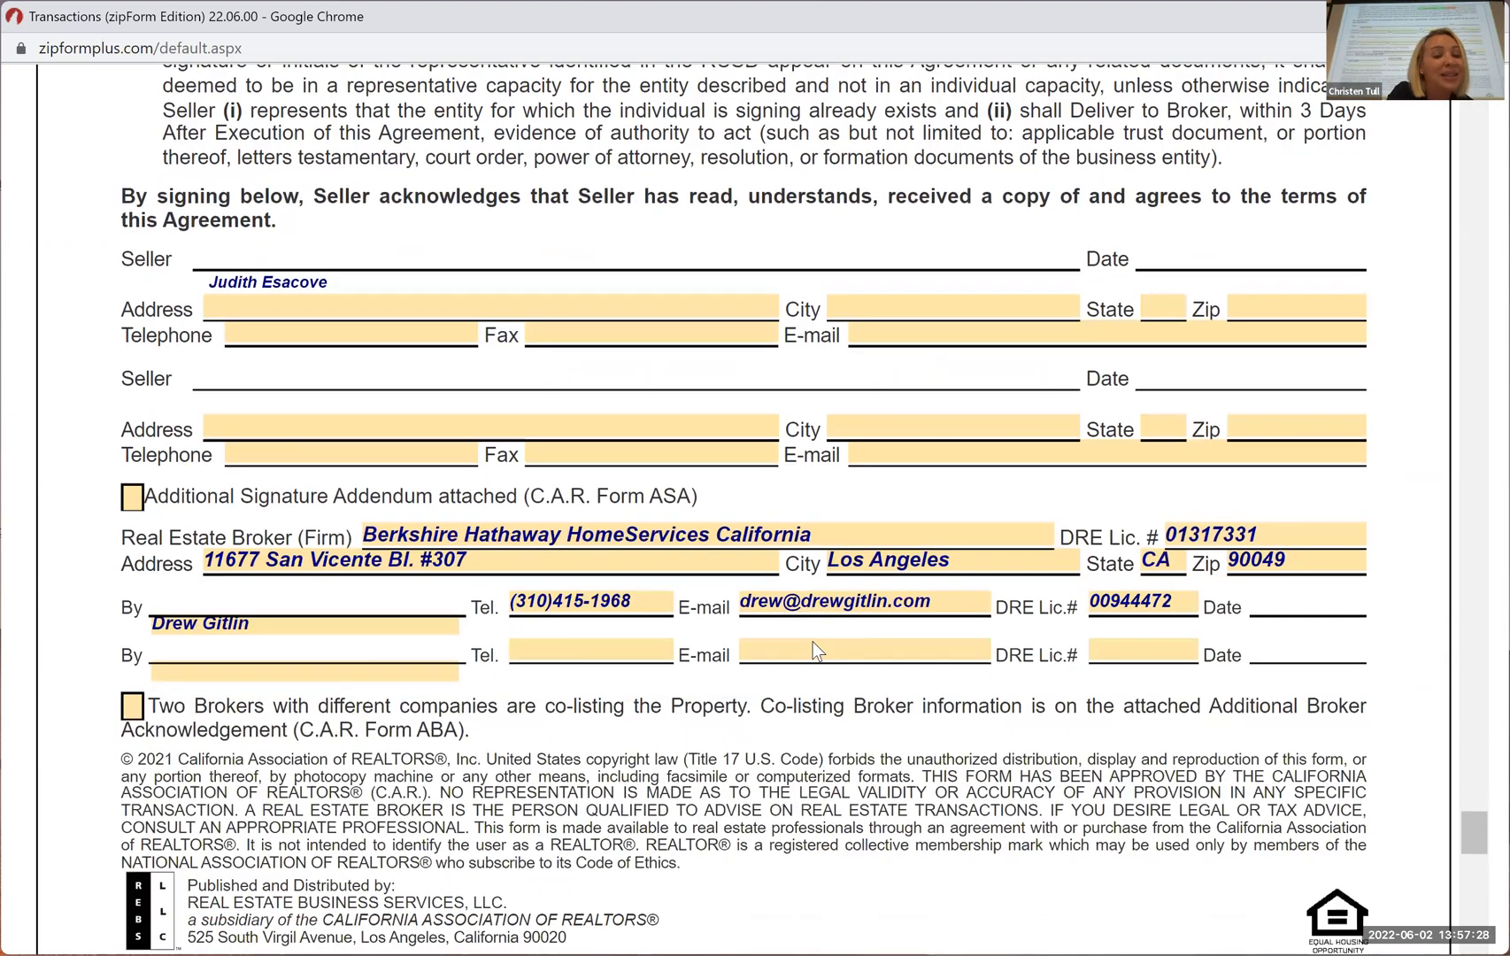
scroll(815, 650, down, 2)
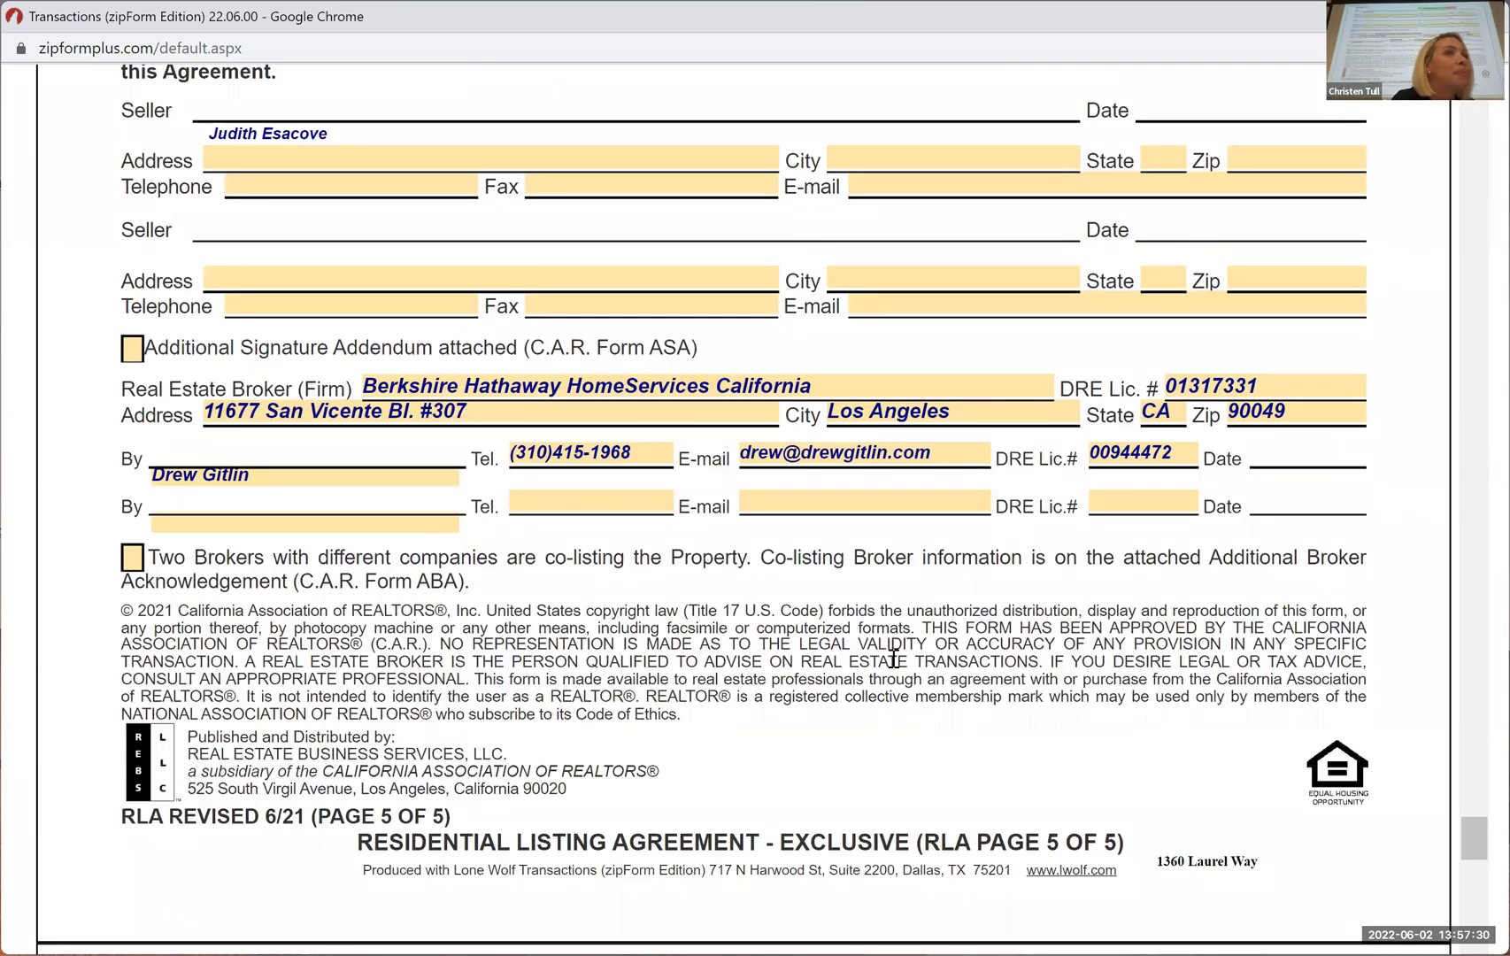